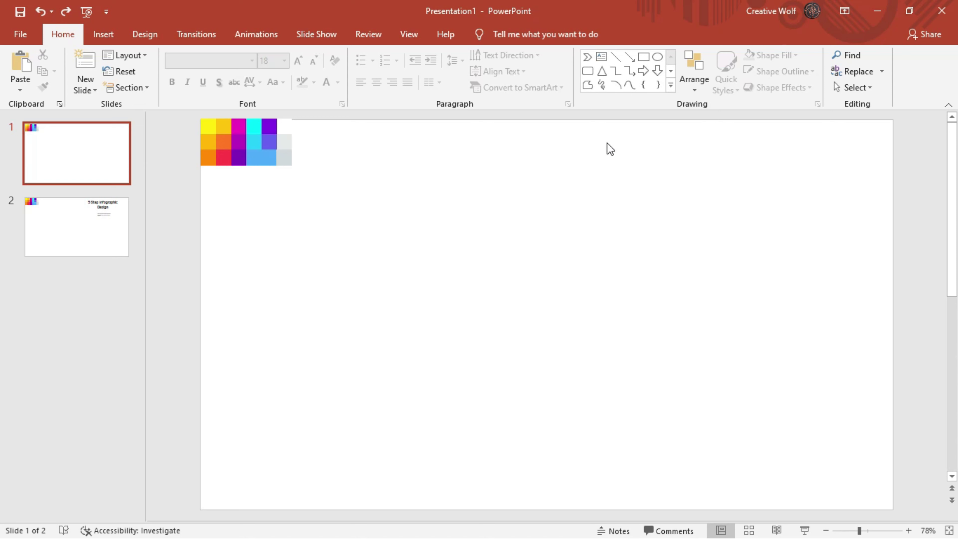
- Fill slide 1's background with a solid light gray from Format Background
{"action": "right_click", "coordinate": [610, 149]}
{"action": "left_click", "coordinate": [637, 258]}
{"action": "left_click", "coordinate": [913, 298]}
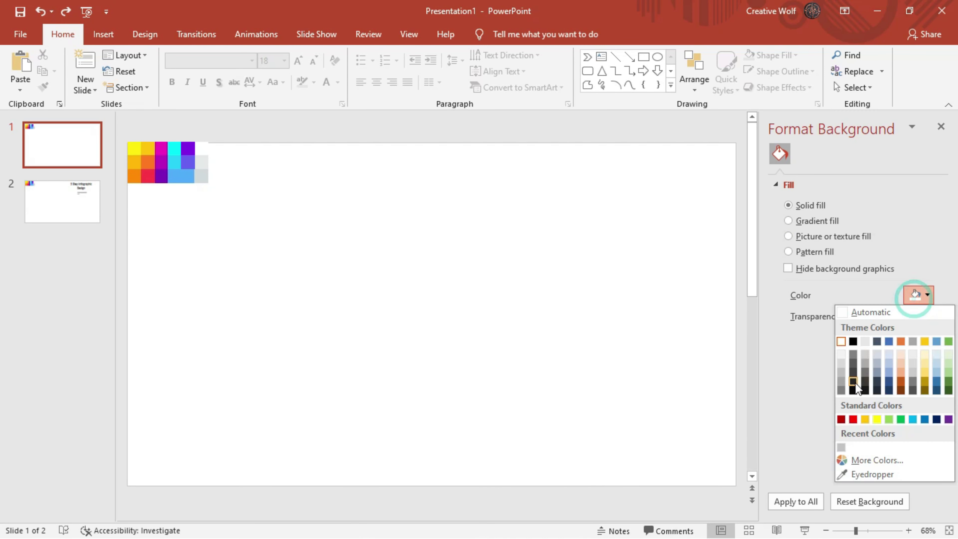
{"action": "left_click", "coordinate": [853, 387]}
{"action": "left_click", "coordinate": [916, 298]}
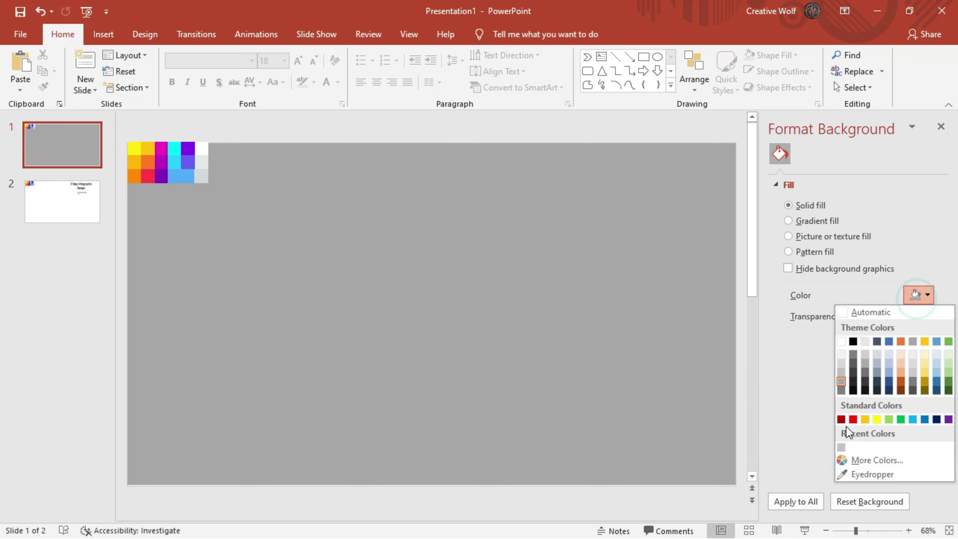
{"action": "left_click", "coordinate": [840, 448]}
{"action": "right_click", "coordinate": [411, 210]}
{"action": "left_click", "coordinate": [401, 189]}
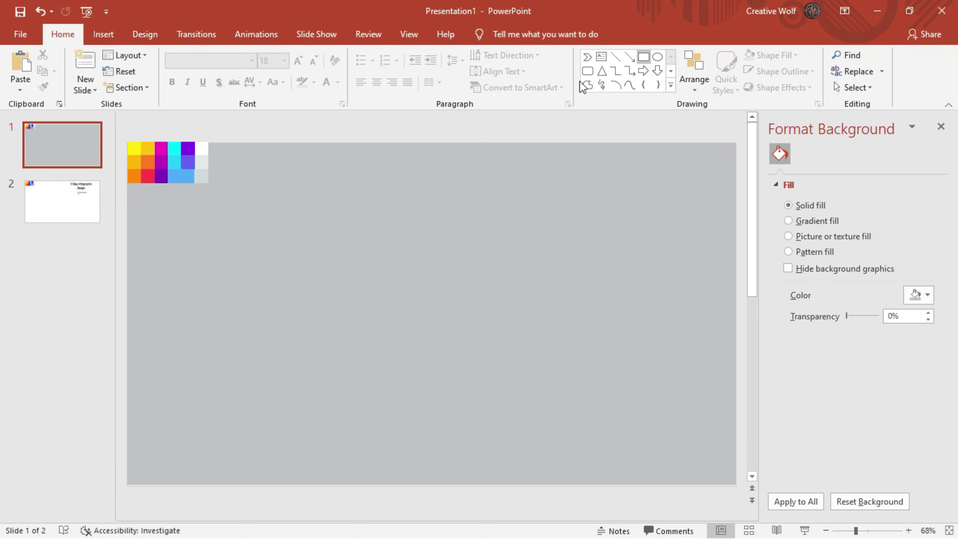
- Draw a rounded rectangle sized 6" high by 7.5" wide
{"action": "left_click", "coordinate": [587, 71]}
{"action": "left_click_drag", "start_coordinate": [283, 176], "coordinate": [596, 412]}
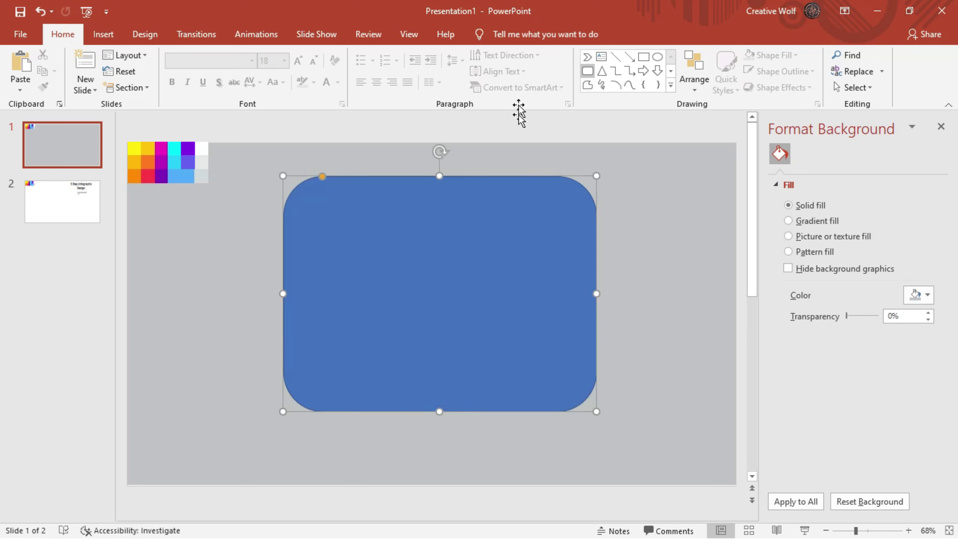
{"action": "left_click", "coordinate": [498, 41]}
{"action": "left_click", "coordinate": [853, 61]}
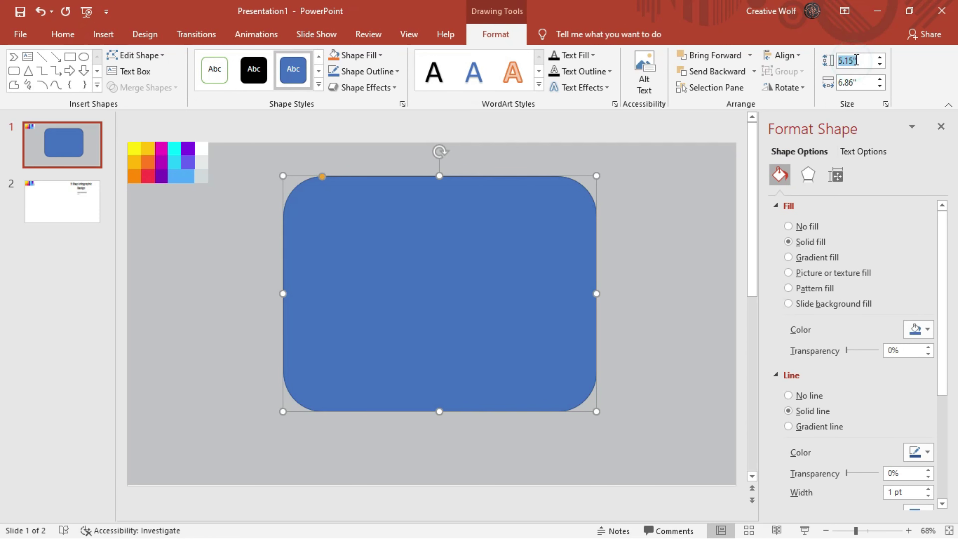
{"action": "key", "text": "Tab"}
{"action": "type", "text": "7.5"}
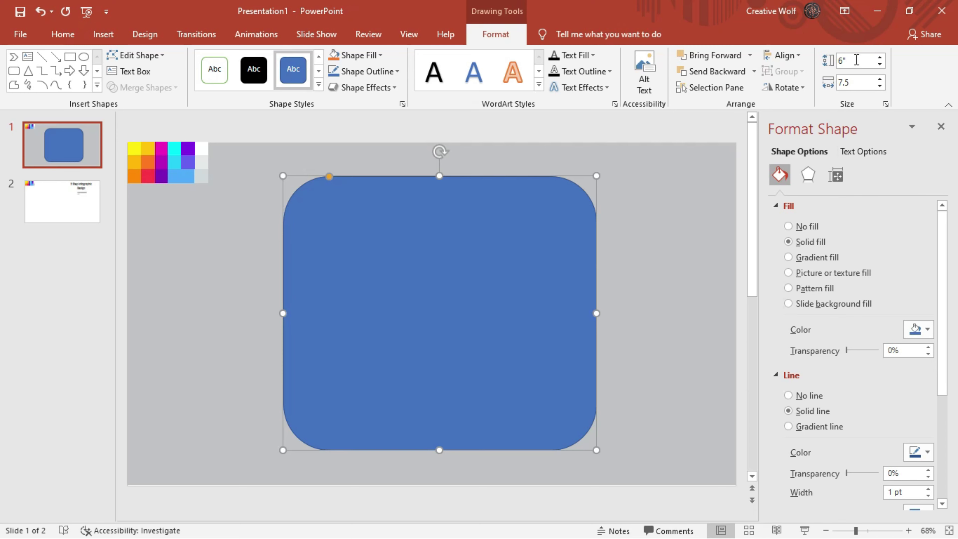
{"action": "key", "text": "Return"}
- Center the rectangle horizontally and vertically, remove its outline, and reduce the corner rounding
{"action": "left_click", "coordinate": [792, 57]}
{"action": "left_click", "coordinate": [803, 89]}
{"action": "left_click", "coordinate": [785, 56]}
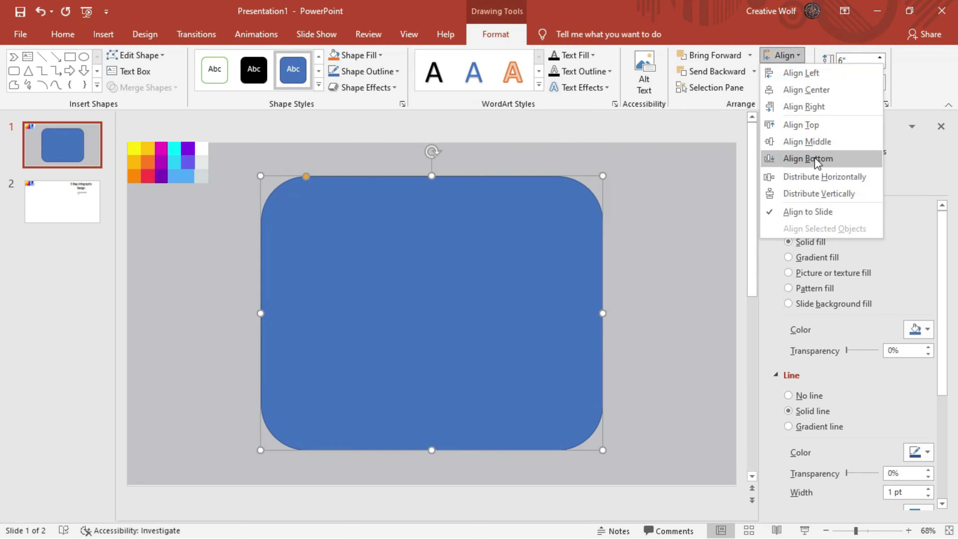
{"action": "left_click", "coordinate": [811, 141]}
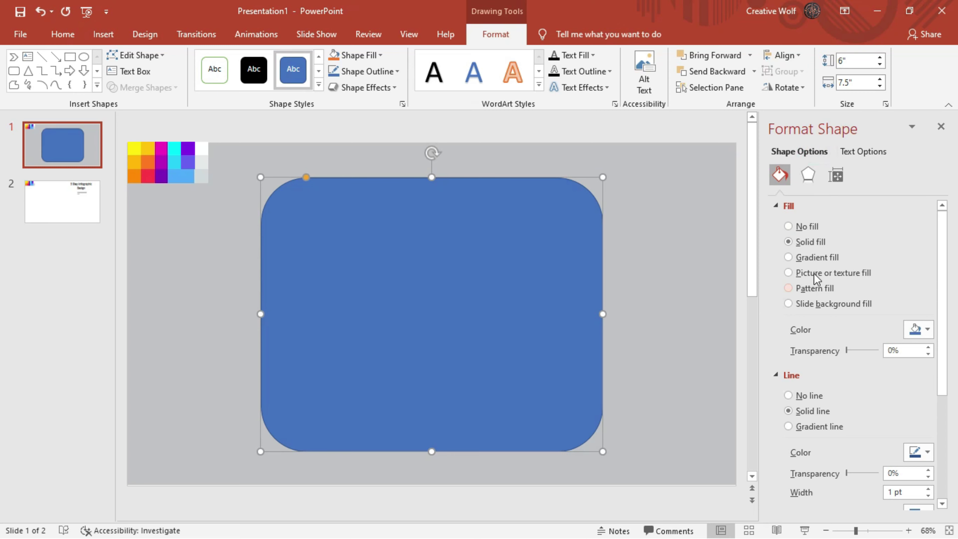
{"action": "left_click", "coordinate": [620, 217]}
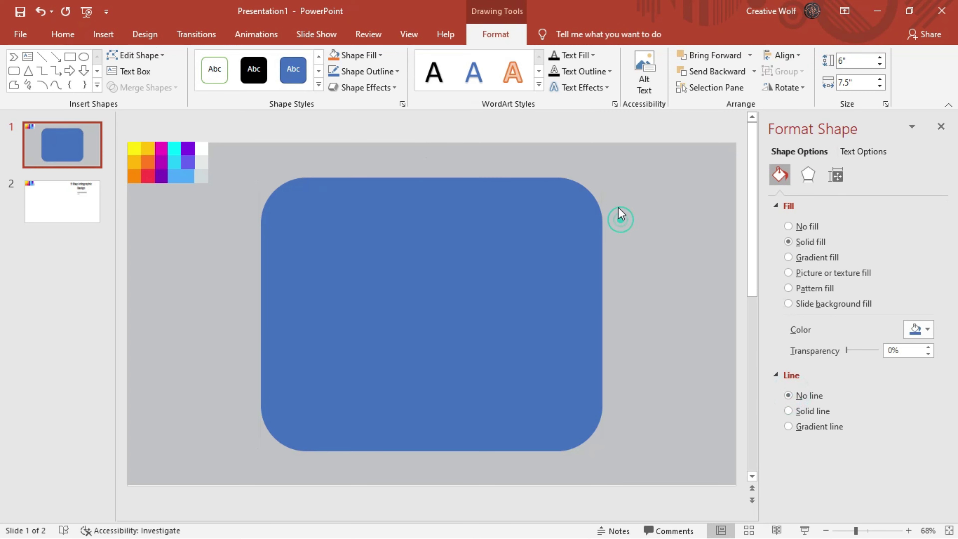
{"action": "left_click", "coordinate": [536, 204]}
{"action": "left_click_drag", "start_coordinate": [374, 166], "coordinate": [280, 180]}
- Draw a chevron over the rectangle, fill it orange and remove its outline
{"action": "left_click", "coordinate": [315, 146]}
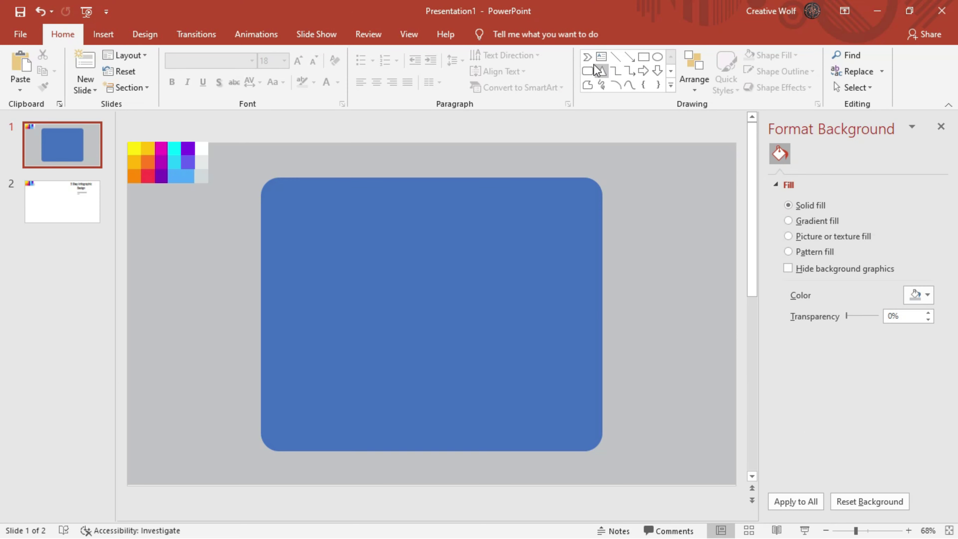
{"action": "left_click", "coordinate": [671, 86]}
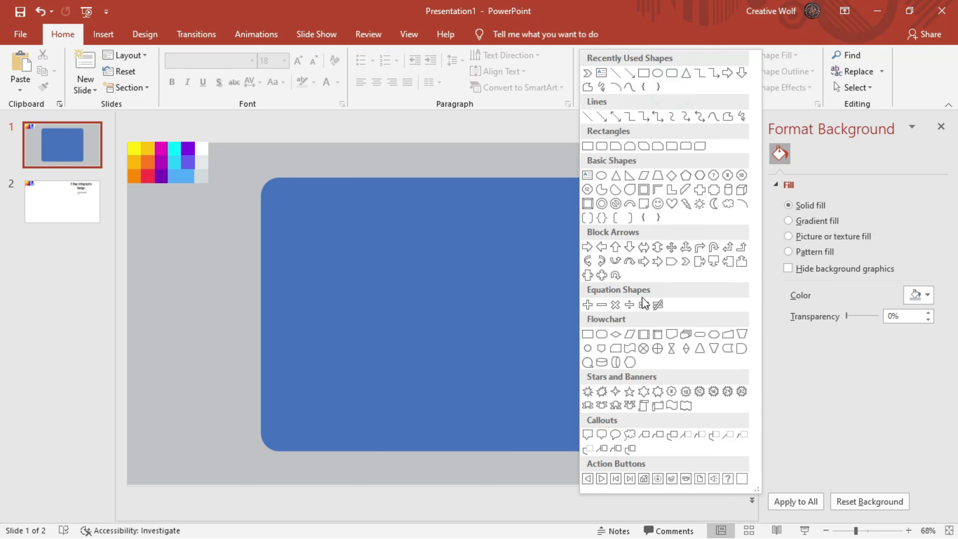
{"action": "left_click", "coordinate": [684, 261]}
{"action": "mouse_move", "coordinate": [349, 183]}
{"action": "left_mouse_down"}
{"action": "mouse_move", "coordinate": [374, 207]}
{"action": "mouse_move", "coordinate": [438, 447]}
{"action": "left_mouse_up"}
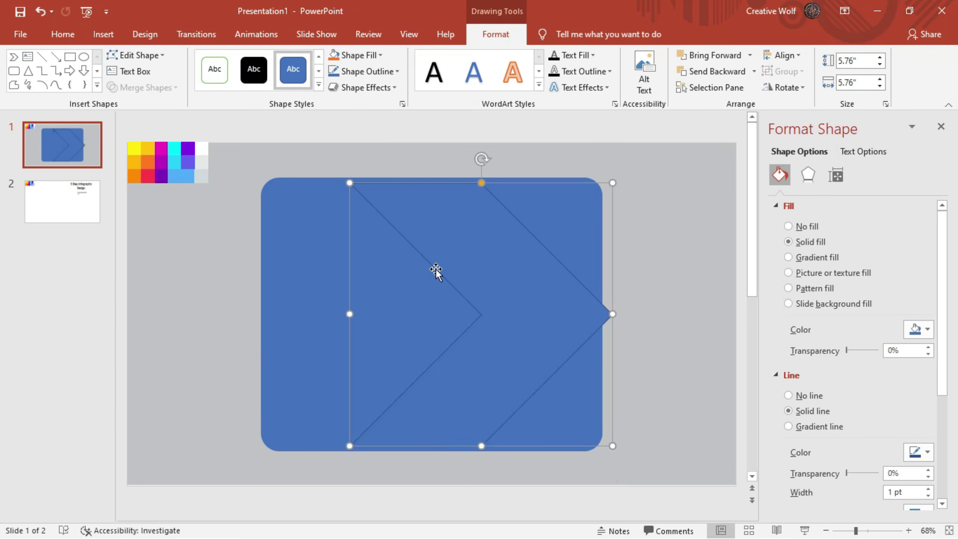
{"action": "left_click", "coordinate": [333, 57]}
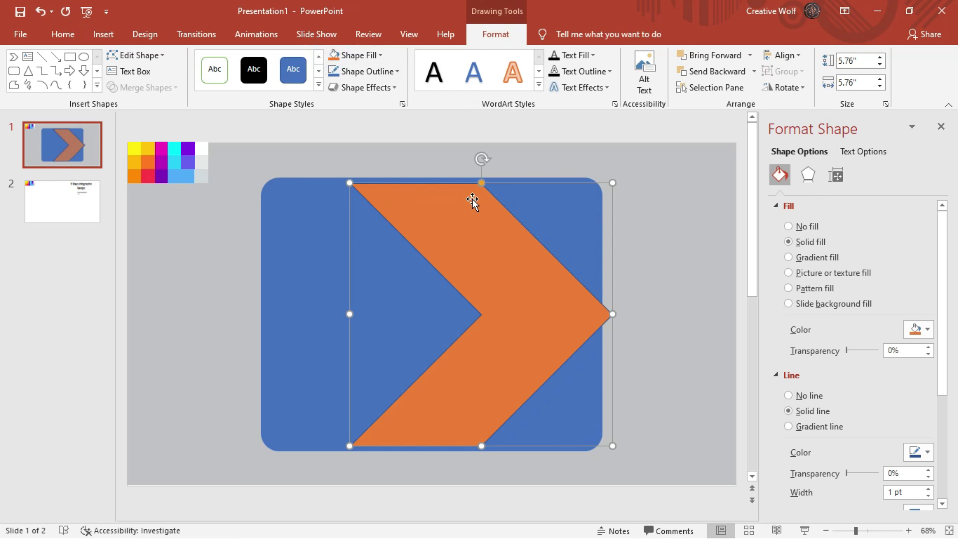
{"action": "left_click", "coordinate": [800, 396]}
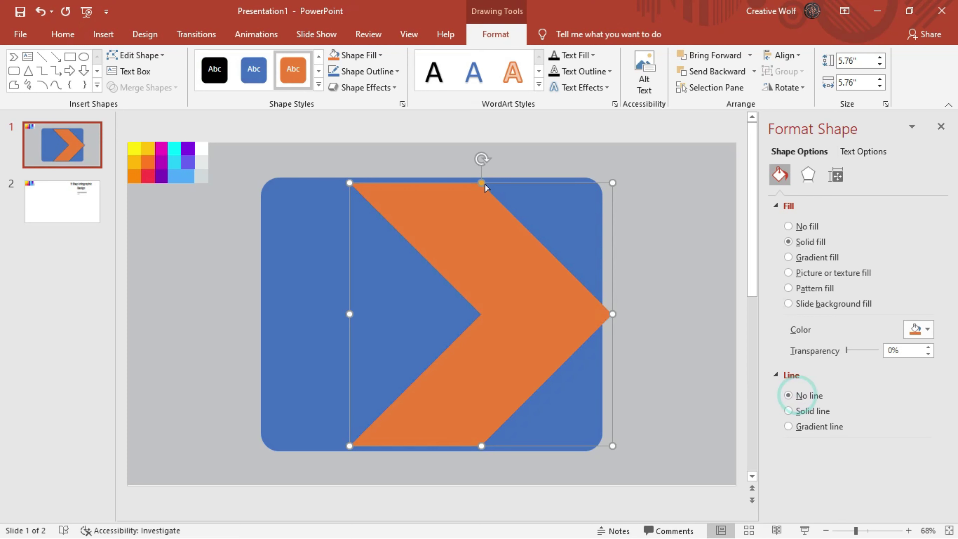
- Resize the chevron to 6" tall and about 2.55" wide, adjusting its arm thickness
{"action": "left_click_drag", "start_coordinate": [347, 178], "coordinate": [347, 177]}
{"action": "left_click_drag", "start_coordinate": [480, 447], "coordinate": [480, 452]}
{"action": "left_click_drag", "start_coordinate": [520, 306], "coordinate": [473, 307]}
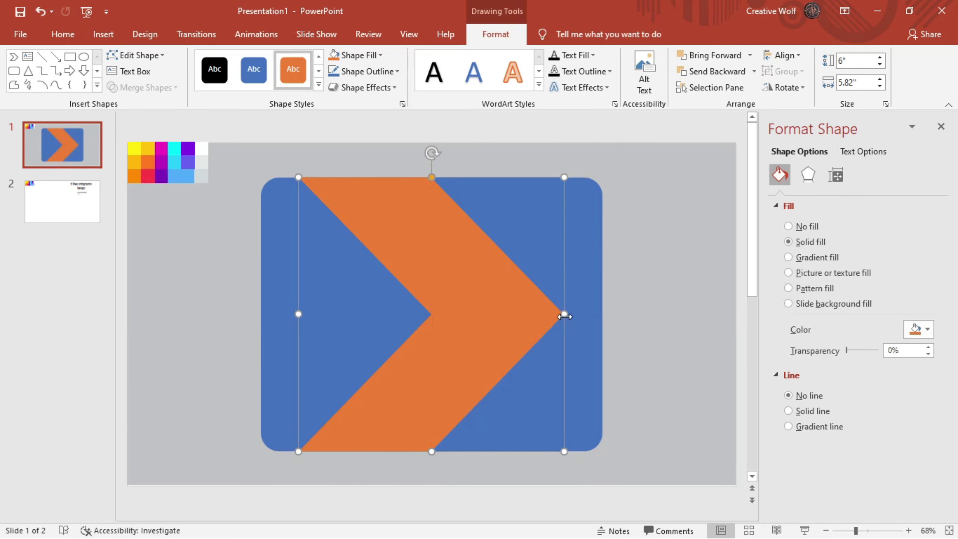
{"action": "left_click_drag", "start_coordinate": [564, 317], "coordinate": [426, 316]}
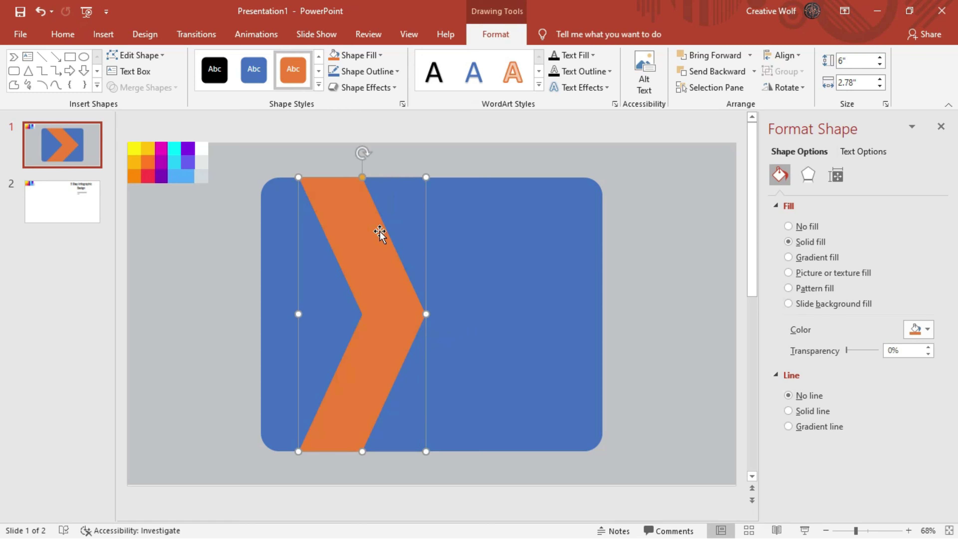
{"action": "left_click_drag", "start_coordinate": [361, 178], "coordinate": [373, 188]}
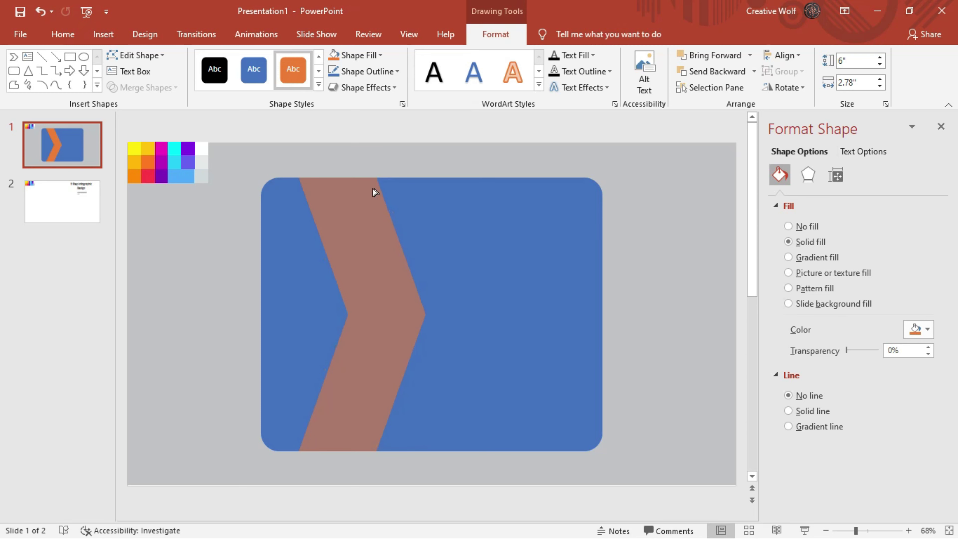
{"action": "left_click_drag", "start_coordinate": [427, 315], "coordinate": [461, 314]}
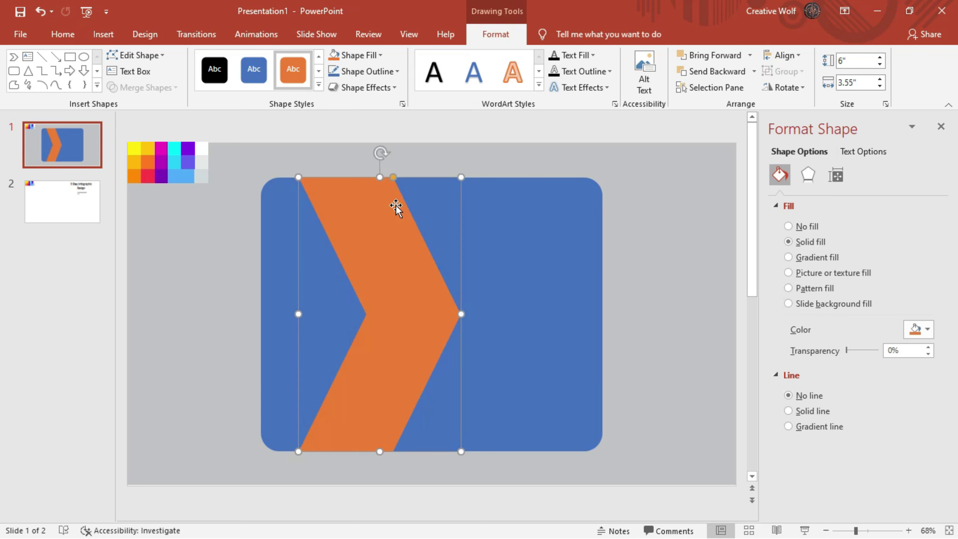
{"action": "left_click_drag", "start_coordinate": [395, 179], "coordinate": [375, 183]}
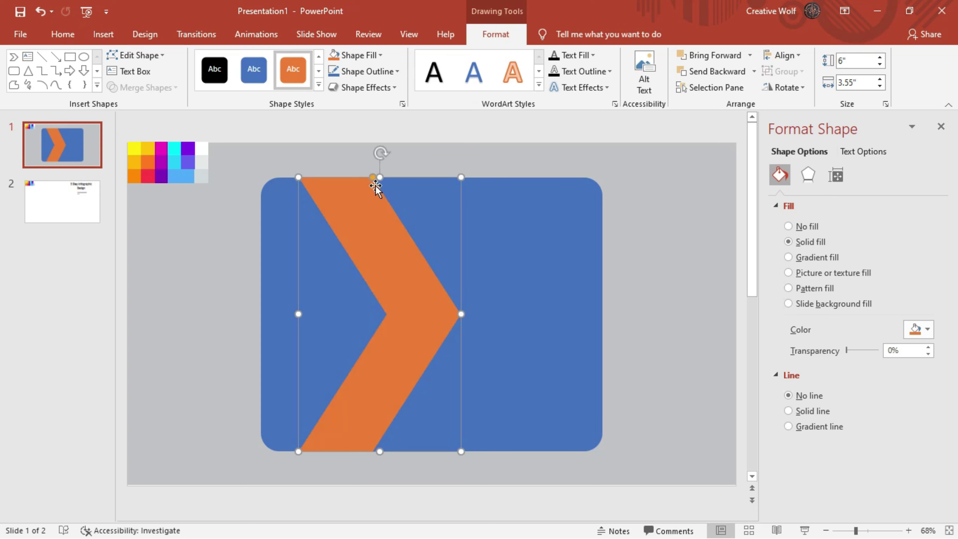
{"action": "left_click_drag", "start_coordinate": [465, 313], "coordinate": [415, 314]}
{"action": "left_click_drag", "start_coordinate": [351, 177], "coordinate": [363, 179]}
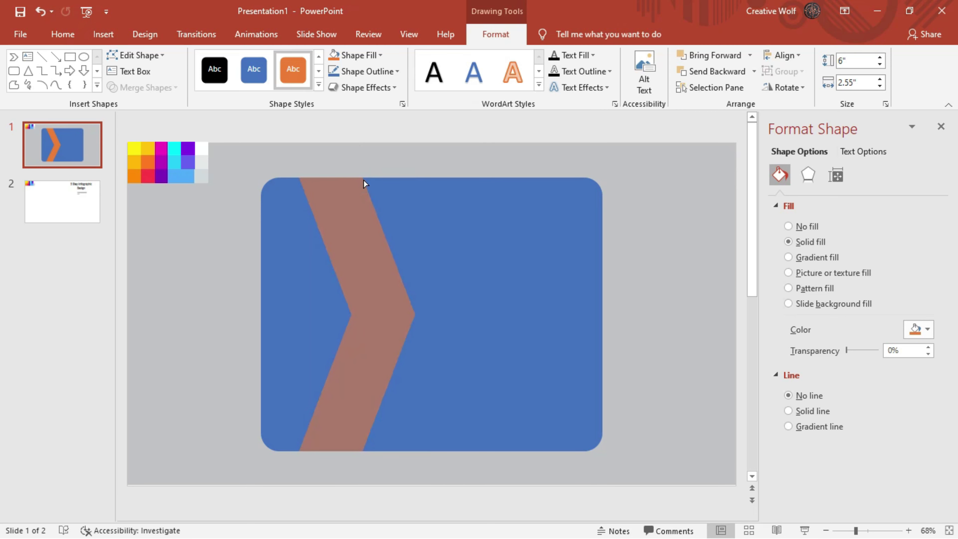
- Cut the chevron out of the rounded rectangle with Merge Shapes
{"action": "left_click", "coordinate": [481, 227]}
{"action": "left_click", "coordinate": [374, 256], "text": "shift"}
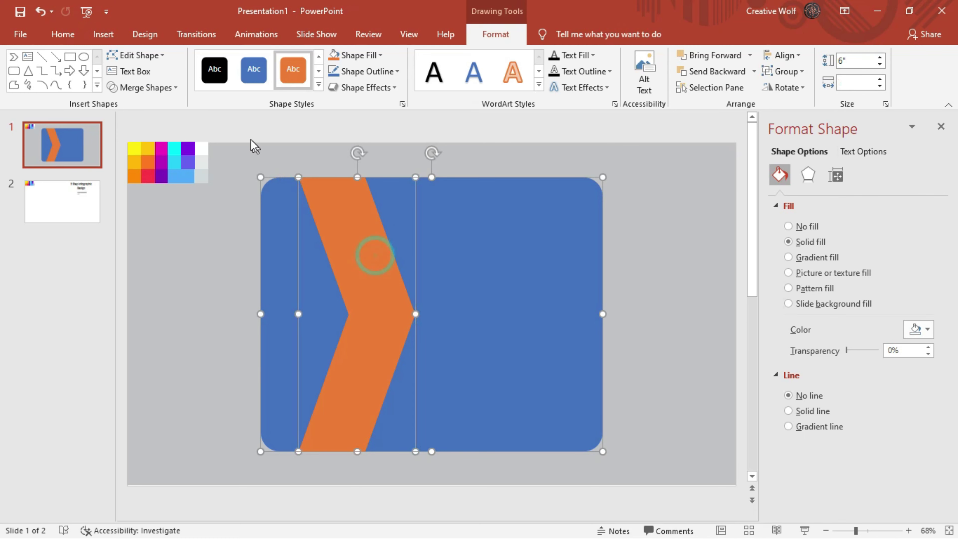
{"action": "left_click", "coordinate": [143, 87]}
{"action": "left_click", "coordinate": [155, 147]}
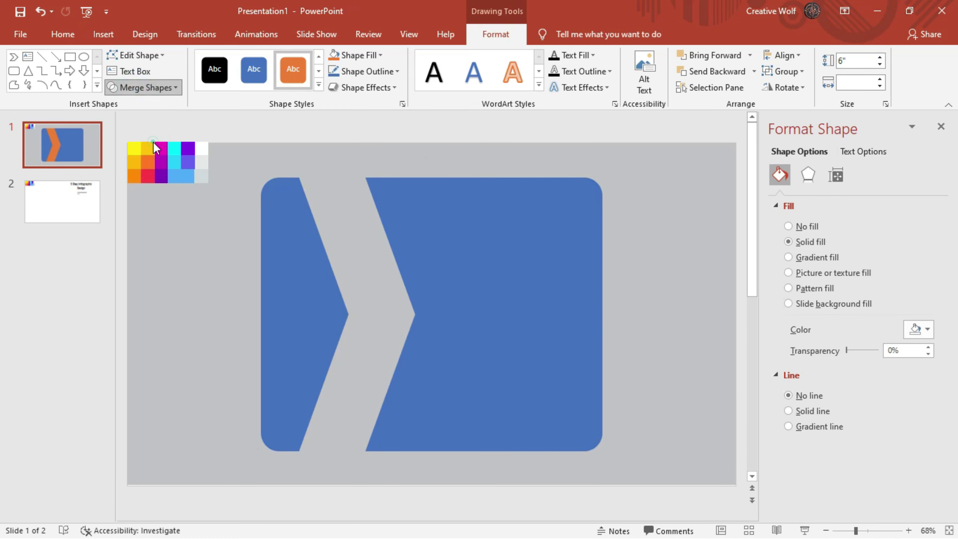
{"action": "left_click", "coordinate": [207, 260]}
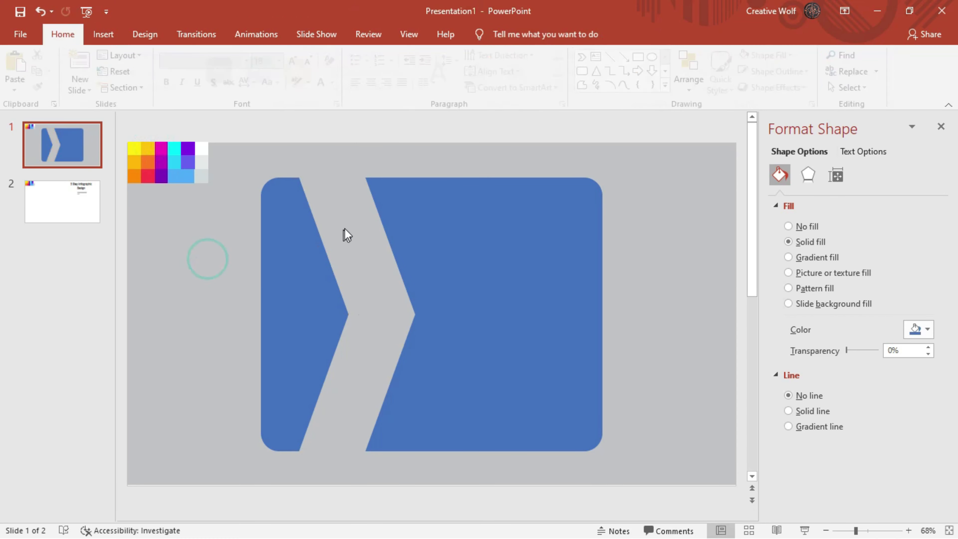
- Give both cut pieces a light gray-blue linear gradient, then select the chevron's top band
{"action": "left_click", "coordinate": [299, 287]}
{"action": "left_click", "coordinate": [462, 295], "text": "shift"}
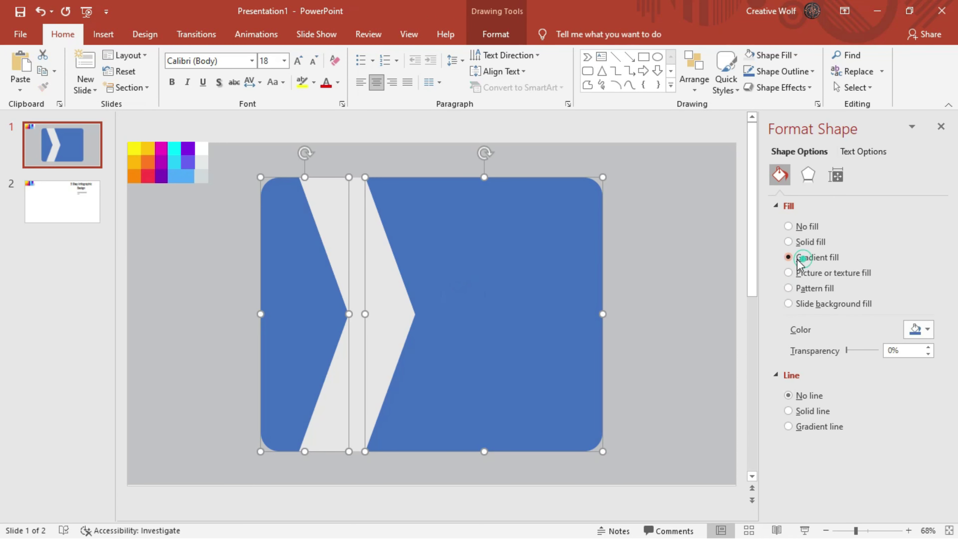
{"action": "left_click", "coordinate": [916, 457]}
{"action": "left_click", "coordinate": [879, 439]}
{"action": "left_click", "coordinate": [204, 149]}
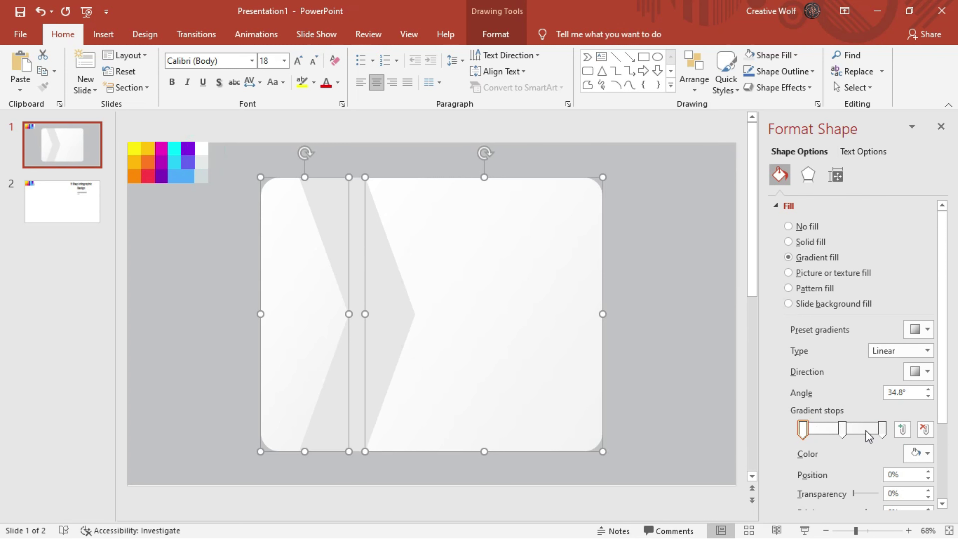
{"action": "left_click", "coordinate": [920, 454]}
{"action": "left_click", "coordinate": [875, 437]}
{"action": "left_click", "coordinate": [203, 161]}
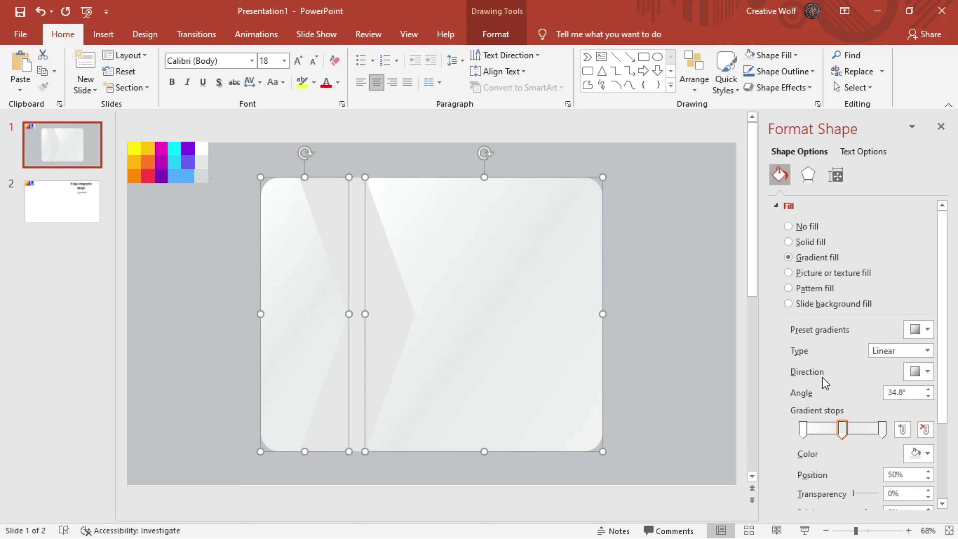
{"action": "left_click", "coordinate": [882, 433]}
{"action": "left_click", "coordinate": [920, 453]}
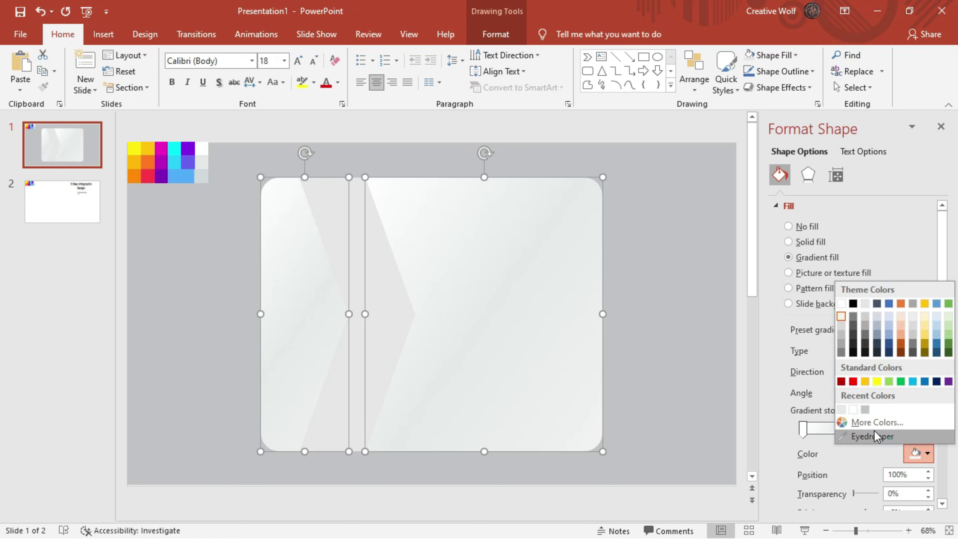
{"action": "left_click", "coordinate": [869, 438]}
{"action": "left_click", "coordinate": [202, 170]}
{"action": "left_click", "coordinate": [268, 144]}
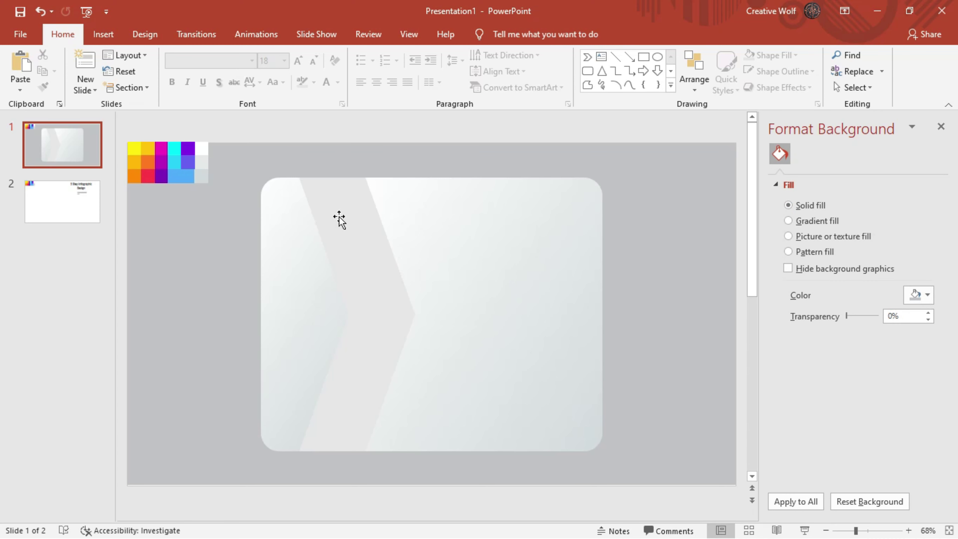
{"action": "left_click", "coordinate": [324, 204]}
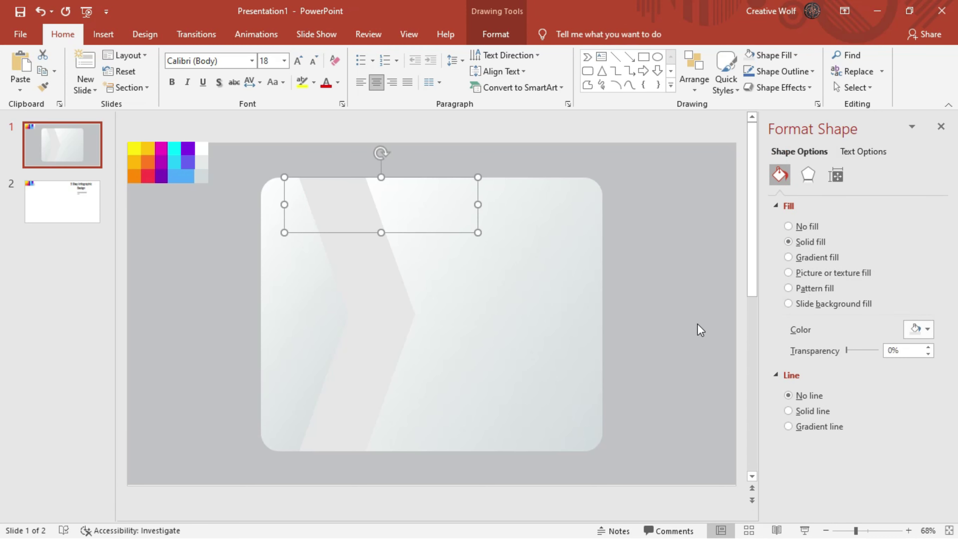
- Fill the top band with a yellow, orange-yellow and orange gradient using eyedropper-sampled colours
{"action": "left_click", "coordinate": [809, 258]}
{"action": "left_click", "coordinate": [916, 453]}
{"action": "left_click", "coordinate": [886, 434]}
{"action": "left_click", "coordinate": [132, 148]}
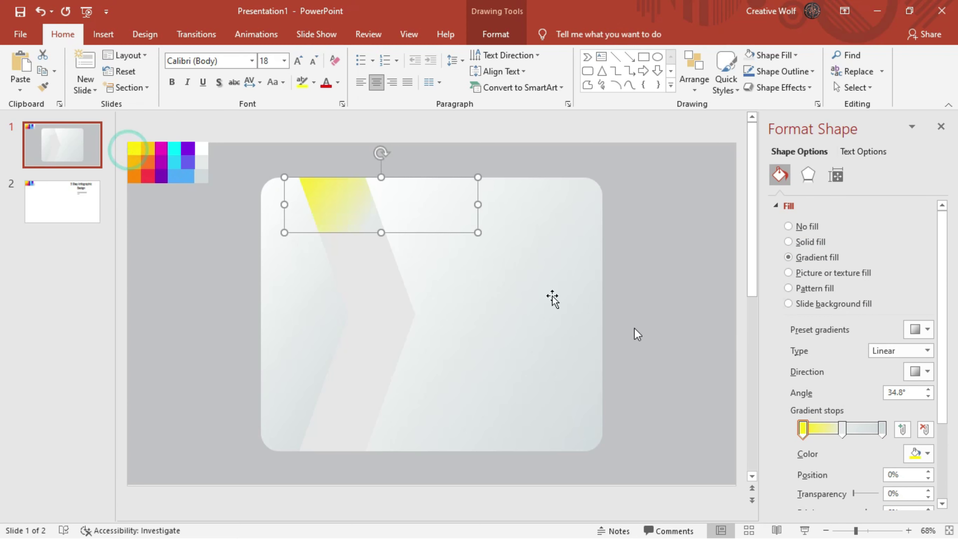
{"action": "left_click", "coordinate": [842, 429]}
{"action": "left_click", "coordinate": [919, 454]}
{"action": "left_click", "coordinate": [883, 434]}
{"action": "left_click", "coordinate": [133, 159]}
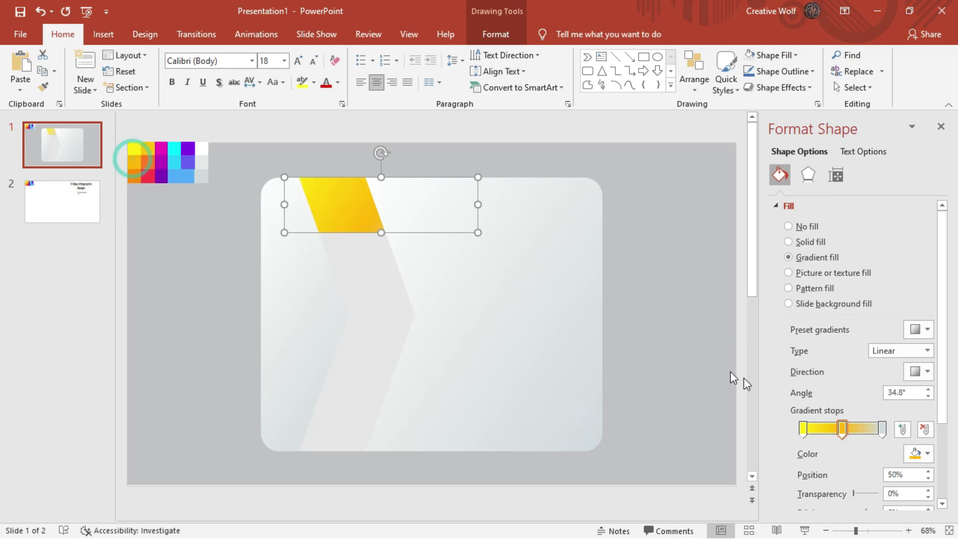
{"action": "left_click", "coordinate": [919, 451]}
{"action": "left_click", "coordinate": [898, 438]}
{"action": "left_click", "coordinate": [134, 176]}
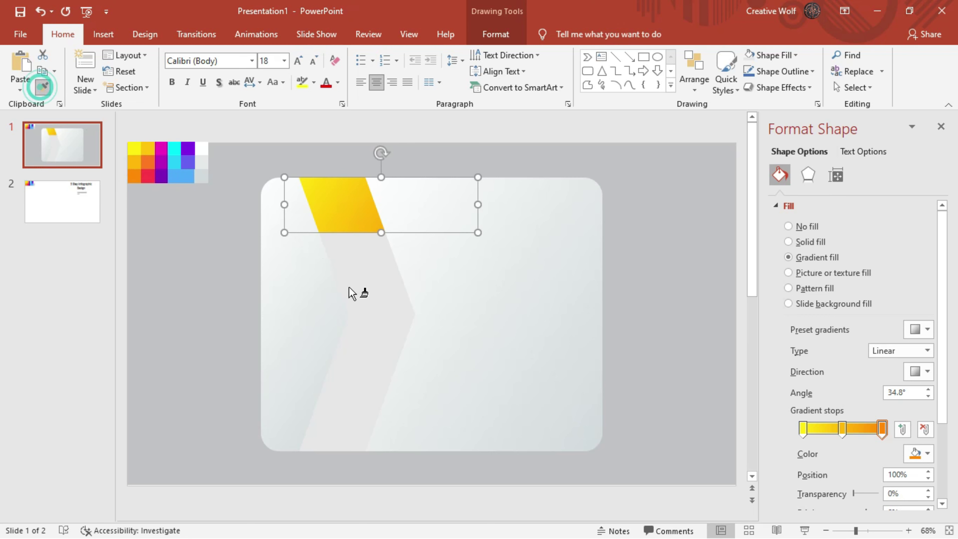
- Copy the top band's gradient onto the other chevron bands with Format Painter
{"action": "left_click", "coordinate": [349, 266]}
{"action": "left_click", "coordinate": [352, 321]}
{"action": "left_click", "coordinate": [348, 355]}
{"action": "left_click", "coordinate": [347, 409]}
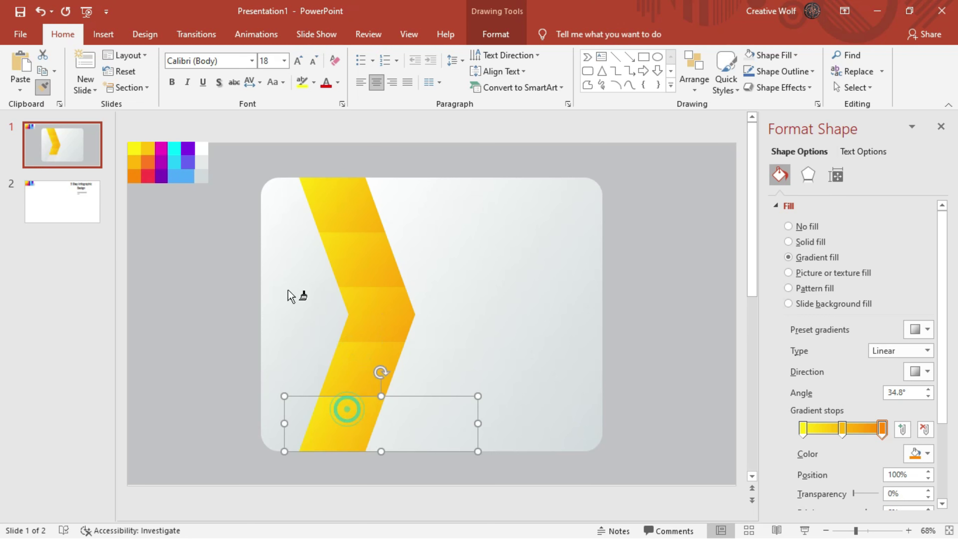
{"action": "left_click", "coordinate": [354, 273]}
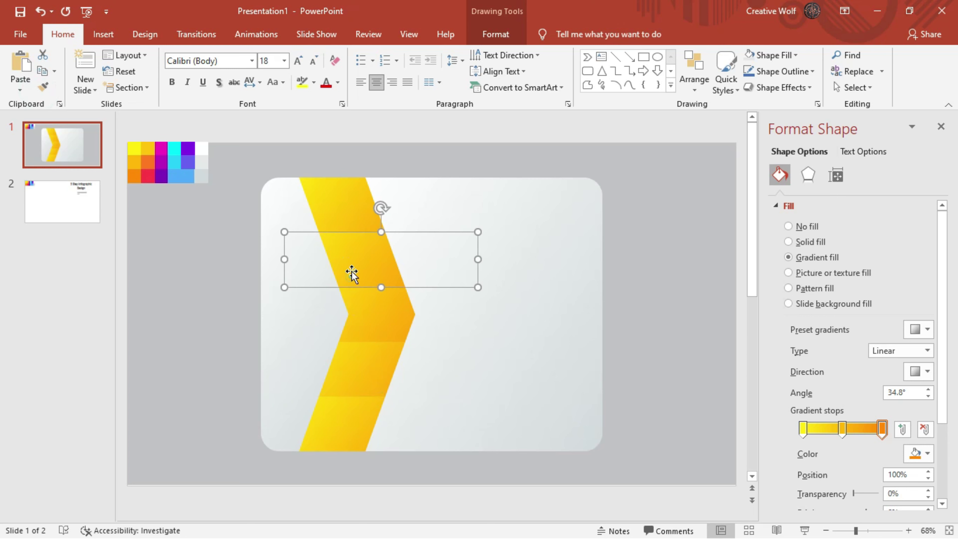
{"action": "left_click", "coordinate": [803, 430]}
- Recolour the second band's gradient yellow-orange to orange to red, pulling the red stop inward
{"action": "left_click", "coordinate": [920, 454]}
{"action": "left_click", "coordinate": [860, 458]}
{"action": "left_click", "coordinate": [146, 148]}
{"action": "left_click", "coordinate": [844, 434]}
{"action": "left_click", "coordinate": [921, 453]}
{"action": "left_click", "coordinate": [884, 434]}
{"action": "left_click", "coordinate": [148, 161]}
{"action": "left_click", "coordinate": [883, 434]}
{"action": "left_click", "coordinate": [920, 453]}
{"action": "left_click", "coordinate": [860, 459]}
{"action": "left_click", "coordinate": [148, 176]}
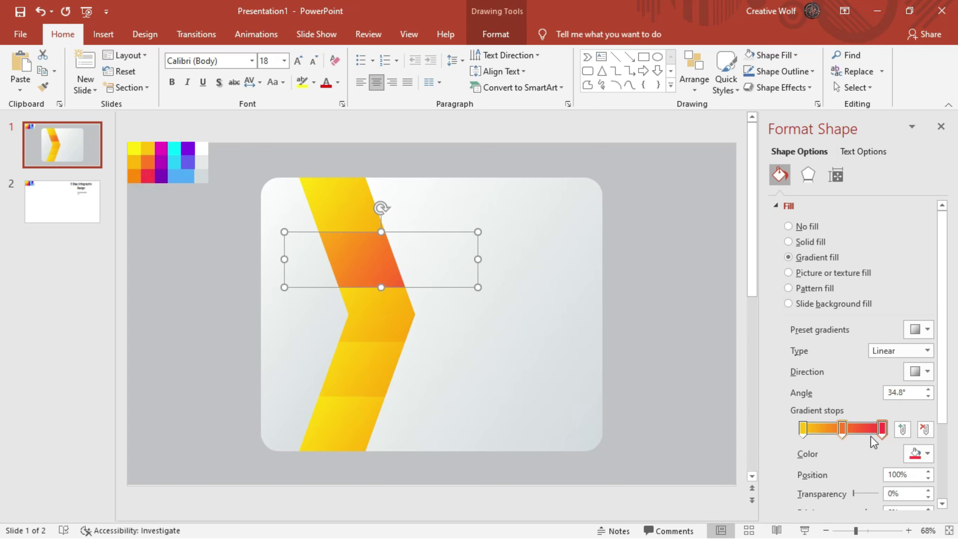
{"action": "left_click_drag", "start_coordinate": [882, 430], "coordinate": [860, 430]}
{"action": "left_click", "coordinate": [841, 430]}
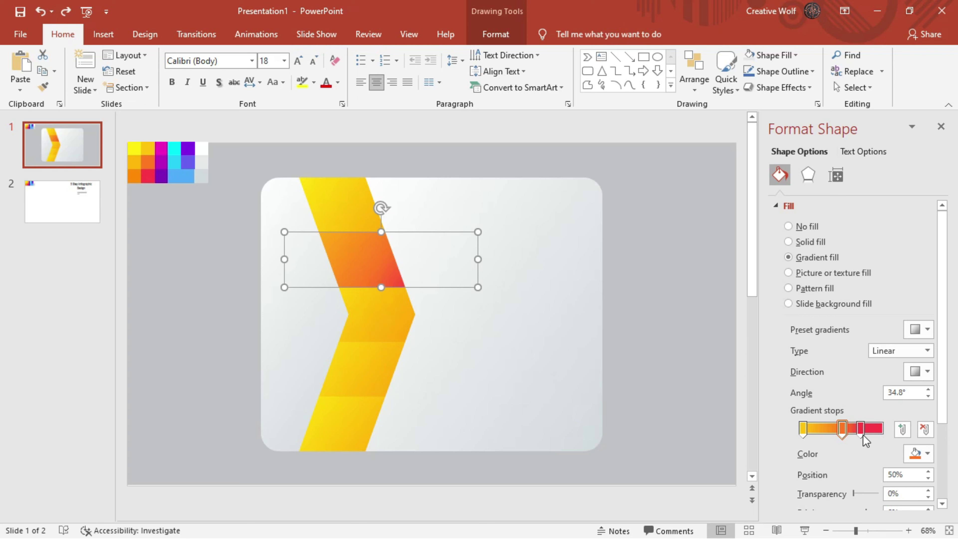
- Recolour the third band's gradient from magenta to purple
{"action": "left_click", "coordinate": [362, 323]}
{"action": "left_click", "coordinate": [802, 429]}
{"action": "left_click", "coordinate": [920, 453]}
{"action": "left_click", "coordinate": [867, 437]}
{"action": "left_click", "coordinate": [162, 149]}
{"action": "left_click", "coordinate": [902, 450]}
{"action": "left_click", "coordinate": [867, 437]}
{"action": "left_click", "coordinate": [161, 163]}
{"action": "left_click", "coordinate": [881, 430]}
{"action": "left_click", "coordinate": [913, 455]}
{"action": "left_click", "coordinate": [867, 437]}
{"action": "left_click", "coordinate": [187, 151]}
{"action": "left_click", "coordinate": [368, 374]}
- Recolour the fourth band's gradient with cyan shades
{"action": "left_click", "coordinate": [805, 427]}
{"action": "left_click", "coordinate": [917, 453]}
{"action": "left_click", "coordinate": [863, 438]}
{"action": "left_click", "coordinate": [174, 149]}
{"action": "left_click", "coordinate": [843, 431]}
{"action": "left_click", "coordinate": [916, 453]}
{"action": "left_click", "coordinate": [867, 437]}
{"action": "left_click", "coordinate": [173, 151]}
{"action": "left_click", "coordinate": [882, 428]}
{"action": "left_click", "coordinate": [916, 453]}
{"action": "left_click", "coordinate": [867, 437]}
{"action": "left_click", "coordinate": [177, 176]}
- Recolour the bottom band's gradient purple to violet to light blue
{"action": "left_click", "coordinate": [351, 425]}
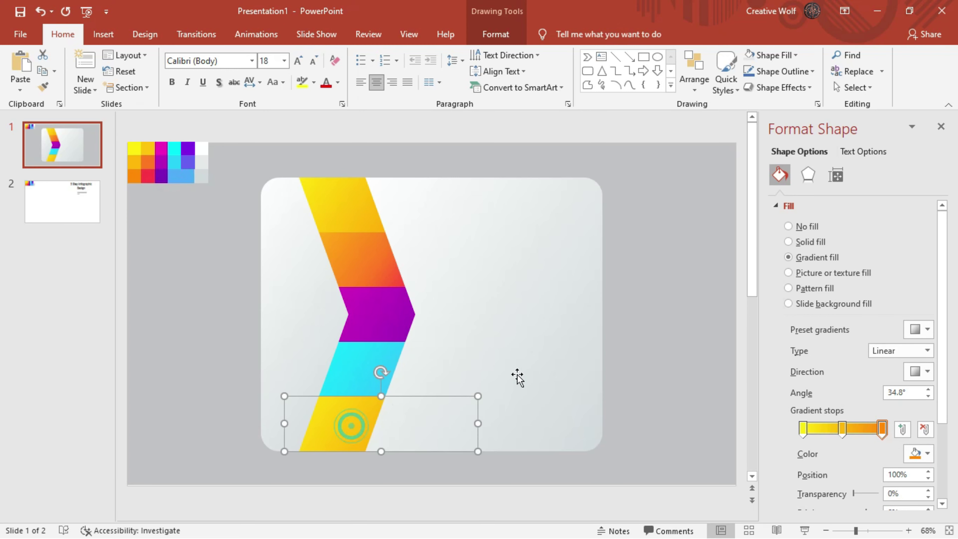
{"action": "left_click", "coordinate": [803, 429]}
{"action": "left_click", "coordinate": [917, 453]}
{"action": "left_click", "coordinate": [867, 437]}
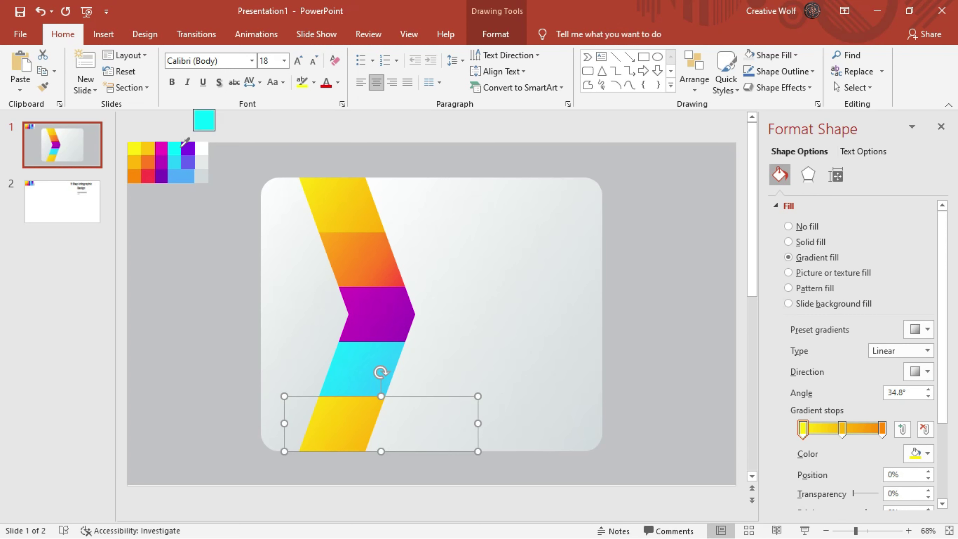
{"action": "left_click", "coordinate": [188, 150]}
{"action": "left_click", "coordinate": [842, 430]}
{"action": "left_click", "coordinate": [916, 452]}
{"action": "left_click", "coordinate": [867, 437]}
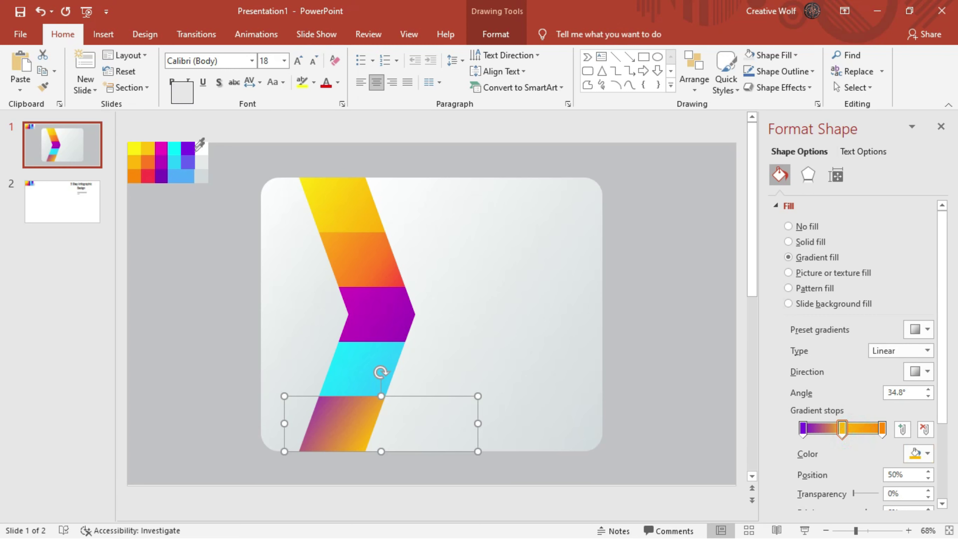
{"action": "left_click", "coordinate": [188, 162]}
{"action": "left_click", "coordinate": [882, 428]}
{"action": "left_click", "coordinate": [916, 453]}
{"action": "left_click", "coordinate": [868, 437]}
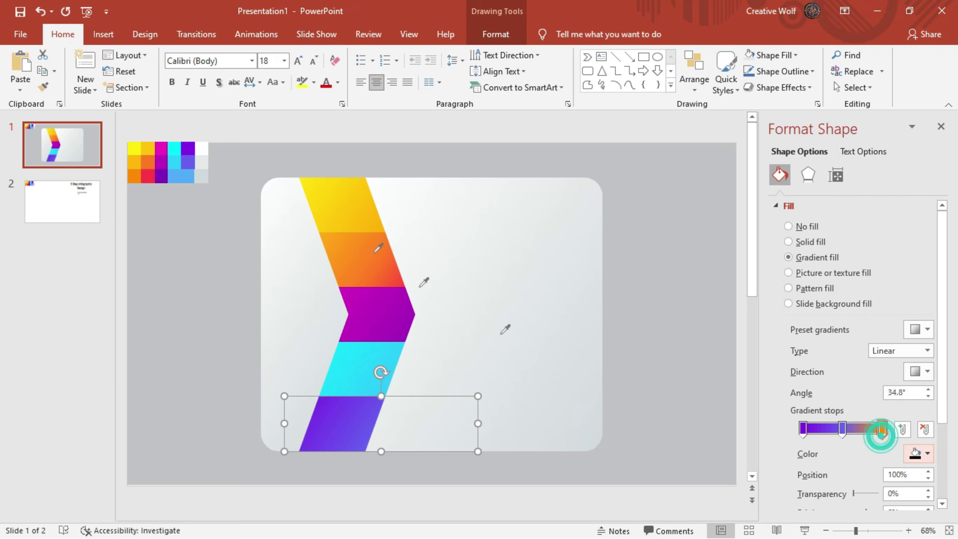
{"action": "left_click", "coordinate": [187, 175]}
{"action": "left_click", "coordinate": [256, 166]}
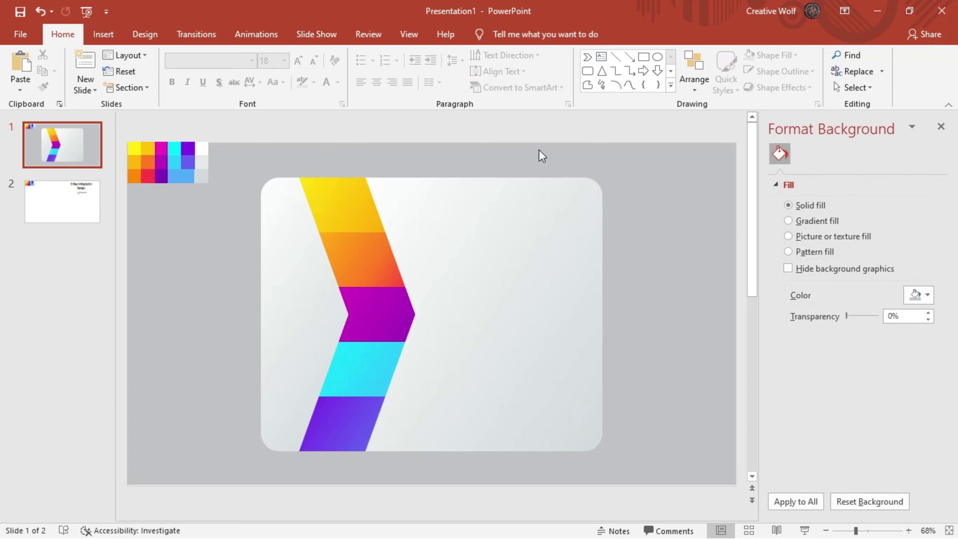
- Add a 0.6" by 0.6" blue circle with no outline
{"action": "left_click", "coordinate": [657, 56]}
{"action": "left_click", "coordinate": [626, 137]}
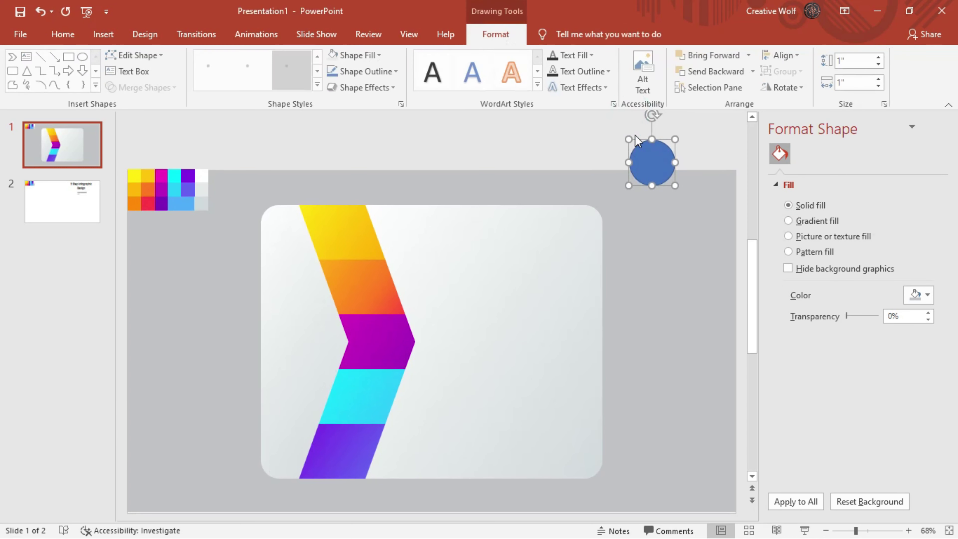
{"action": "left_click_drag", "start_coordinate": [648, 159], "coordinate": [652, 227]}
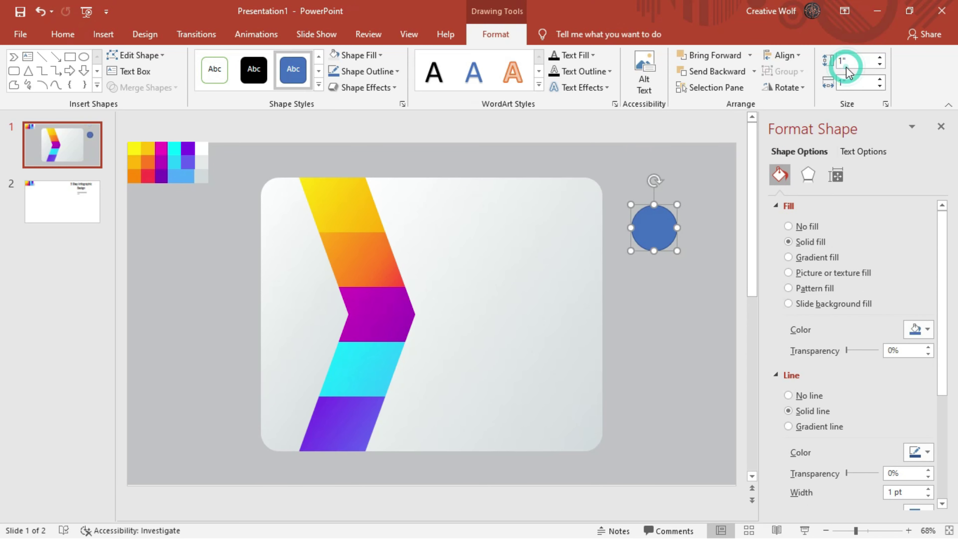
{"action": "left_click", "coordinate": [845, 63]}
{"action": "type", "text": "0.6"}
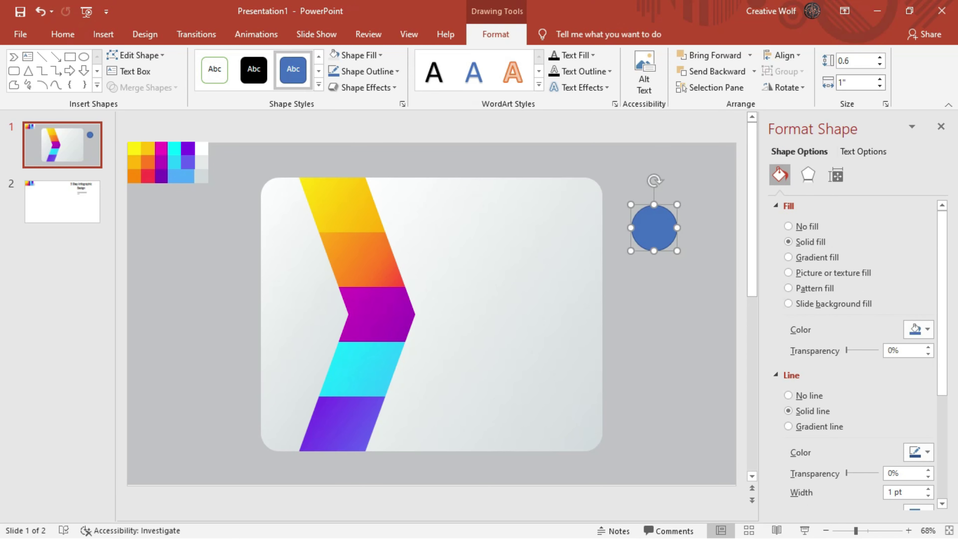
{"action": "left_click", "coordinate": [855, 83]}
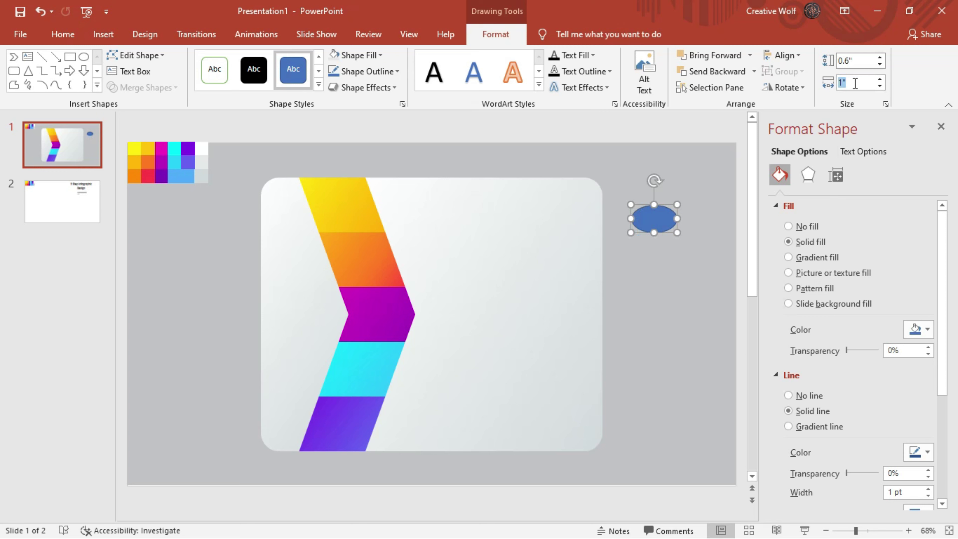
{"action": "type", "text": "0.6"}
{"action": "key", "text": "Return"}
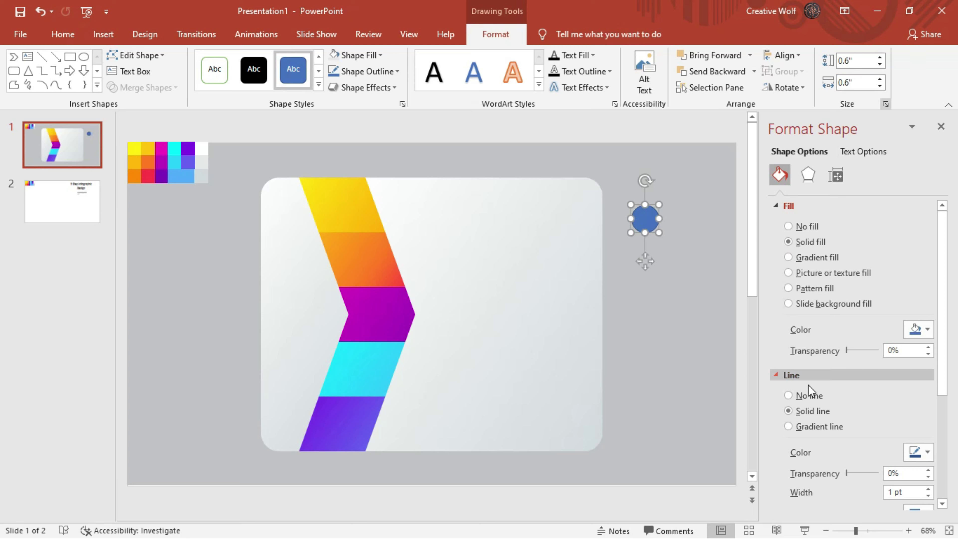
{"action": "left_click", "coordinate": [805, 396]}
- Duplicate the circle into a vertical column of five on the card's right side
{"action": "mouse_move", "coordinate": [643, 267]}
{"action": "left_mouse_down"}
{"action": "mouse_move", "coordinate": [548, 248]}
{"action": "mouse_move", "coordinate": [544, 413]}
{"action": "left_mouse_up"}
{"action": "key", "text": "ctrl+v"}
{"action": "key", "text": "ctrl+v"}
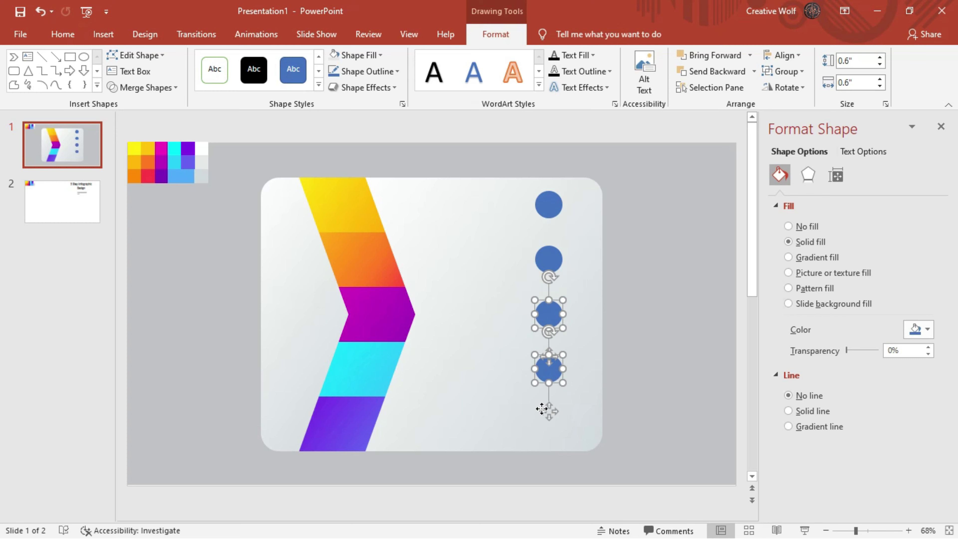
{"action": "key", "text": "ctrl+v"}
{"action": "key", "text": "ctrl+z"}
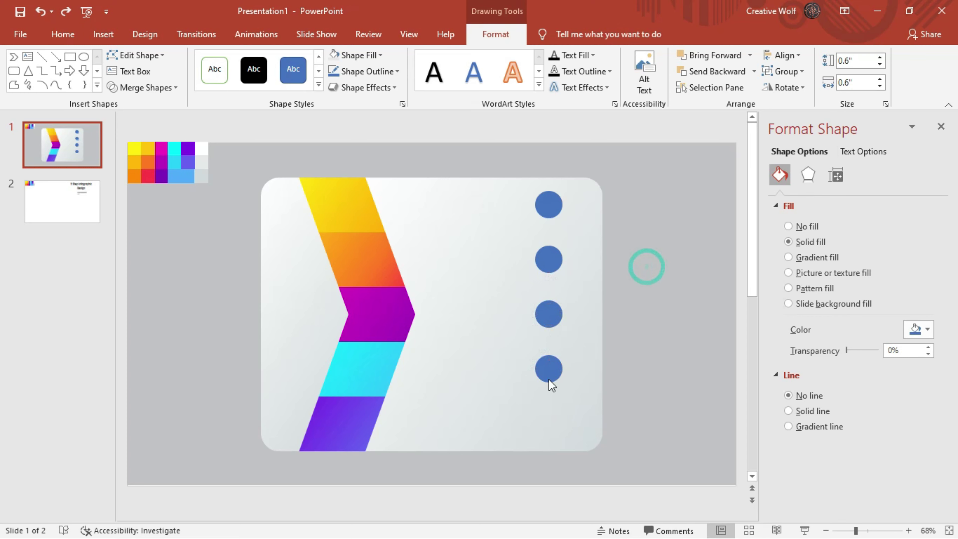
{"action": "left_click", "coordinate": [549, 368]}
{"action": "key", "text": "ctrl+c"}
{"action": "key", "text": "ctrl+v"}
{"action": "left_click_drag", "start_coordinate": [558, 419], "coordinate": [553, 465]}
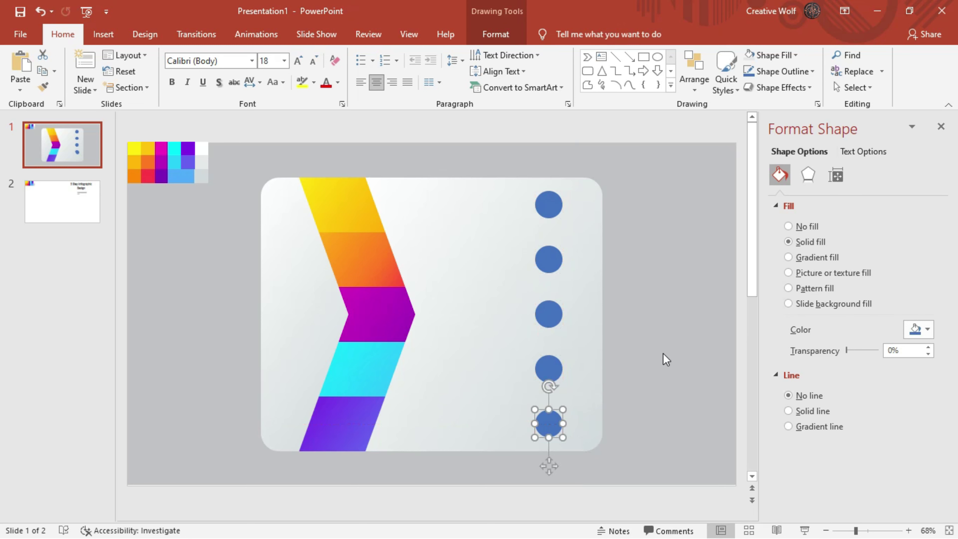
{"action": "left_click", "coordinate": [690, 308]}
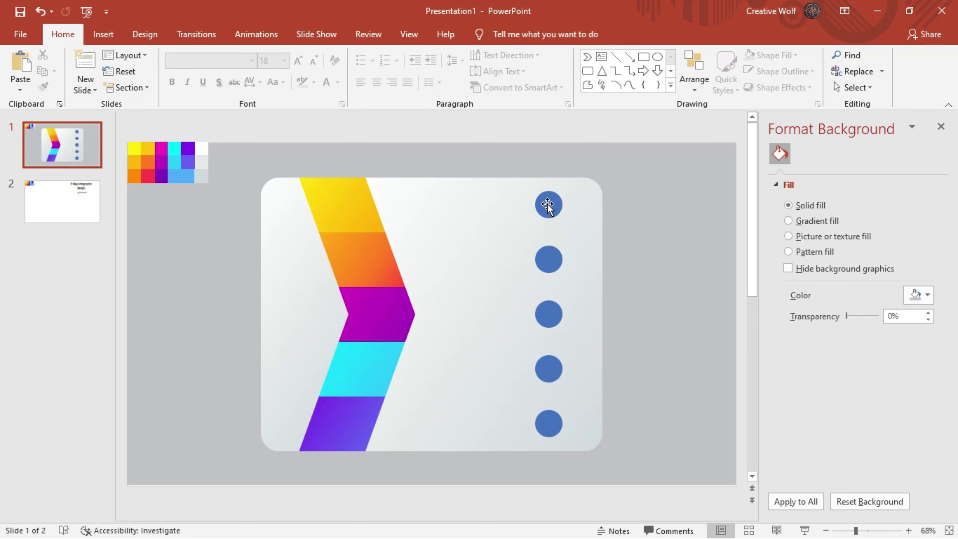
- Use Format Painter to copy the yellow, orange and purple band gradients onto the first three circles
{"action": "left_click", "coordinate": [529, 200]}
{"action": "left_click", "coordinate": [342, 188]}
{"action": "left_click", "coordinate": [43, 88]}
{"action": "left_click", "coordinate": [551, 206]}
{"action": "left_click", "coordinate": [327, 241]}
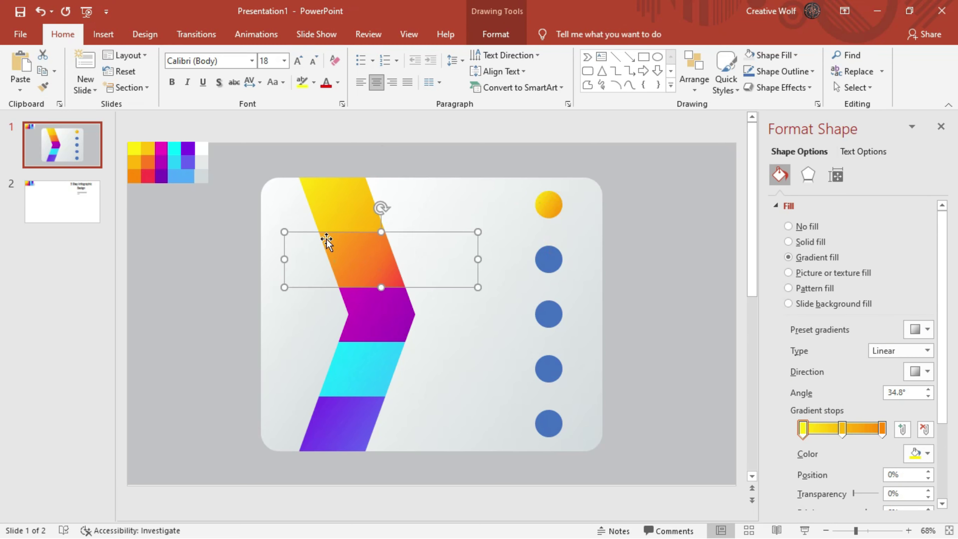
{"action": "left_click", "coordinate": [550, 261]}
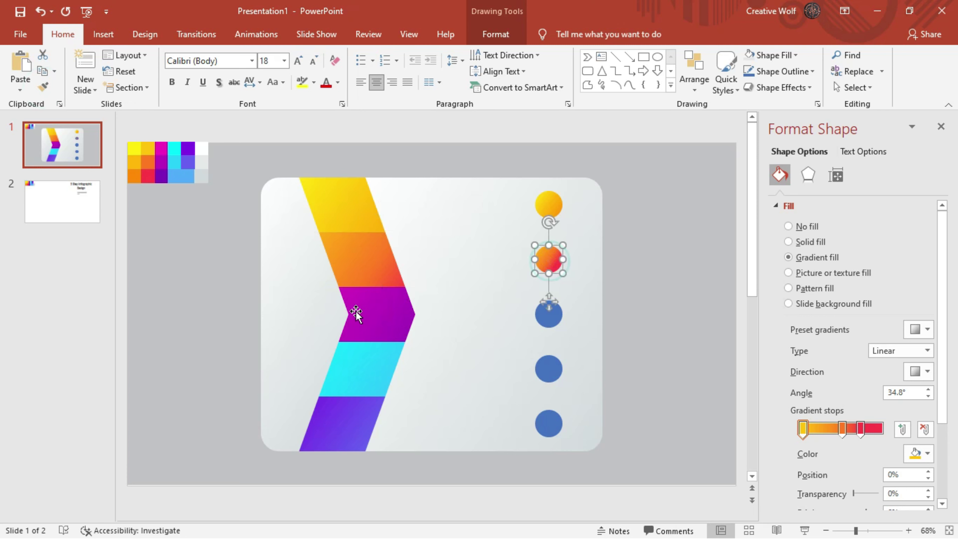
{"action": "left_click", "coordinate": [355, 312]}
{"action": "left_click", "coordinate": [43, 88]}
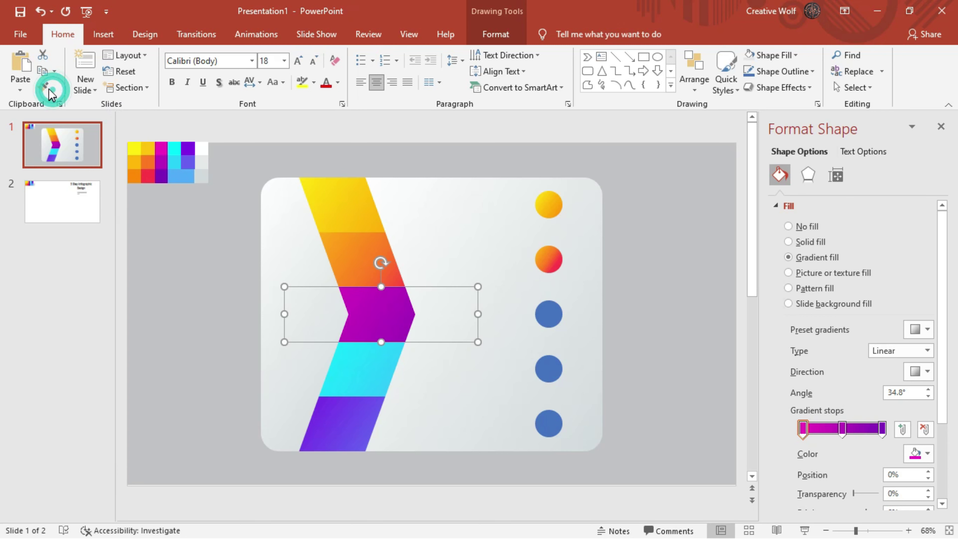
{"action": "left_click", "coordinate": [543, 311]}
- Copy the cyan and violet band gradients onto the fourth and bottom circles
{"action": "left_click", "coordinate": [356, 363]}
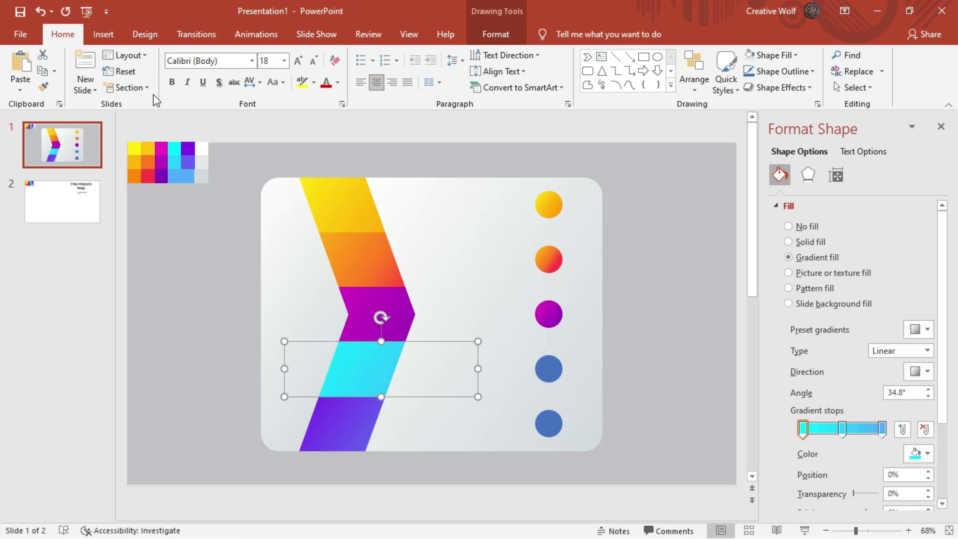
{"action": "left_click", "coordinate": [42, 89]}
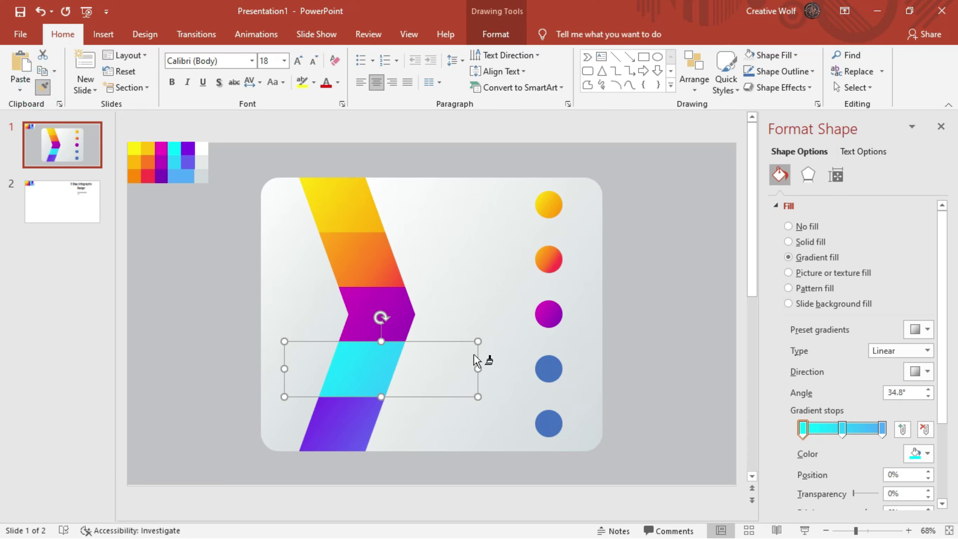
{"action": "left_click", "coordinate": [546, 368]}
{"action": "left_click", "coordinate": [345, 417]}
{"action": "left_click", "coordinate": [47, 86]}
{"action": "left_click", "coordinate": [550, 424]}
{"action": "left_click", "coordinate": [550, 426]}
{"action": "left_click", "coordinate": [458, 140]}
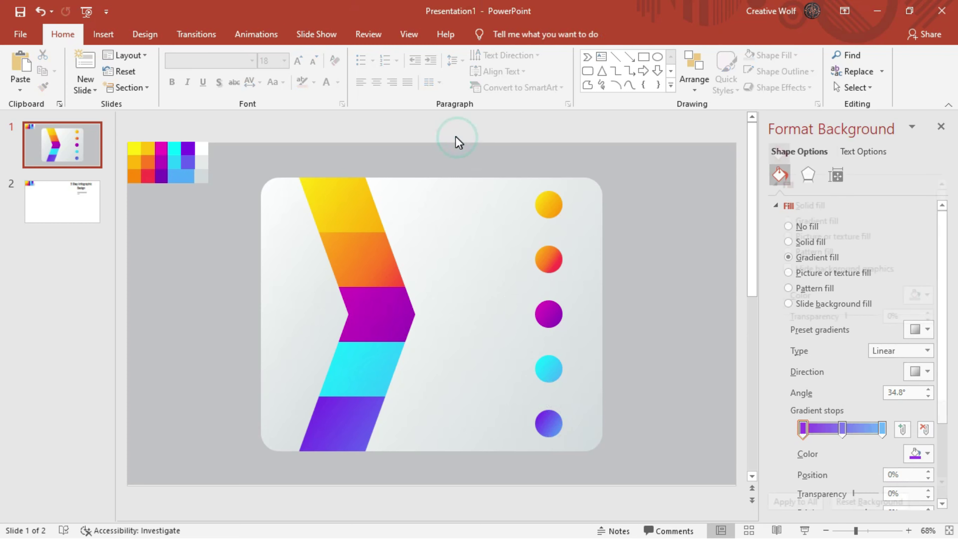
- Apply a reflection preset to the white card and chevron
{"action": "left_click", "coordinate": [278, 233]}
{"action": "left_click", "coordinate": [455, 229], "text": "shift"}
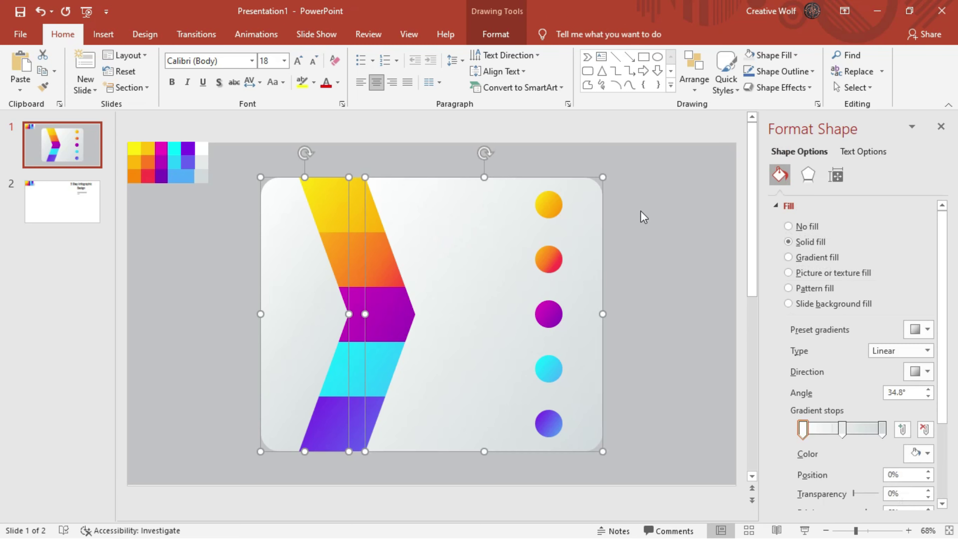
{"action": "left_click", "coordinate": [809, 175]}
{"action": "left_click", "coordinate": [803, 224]}
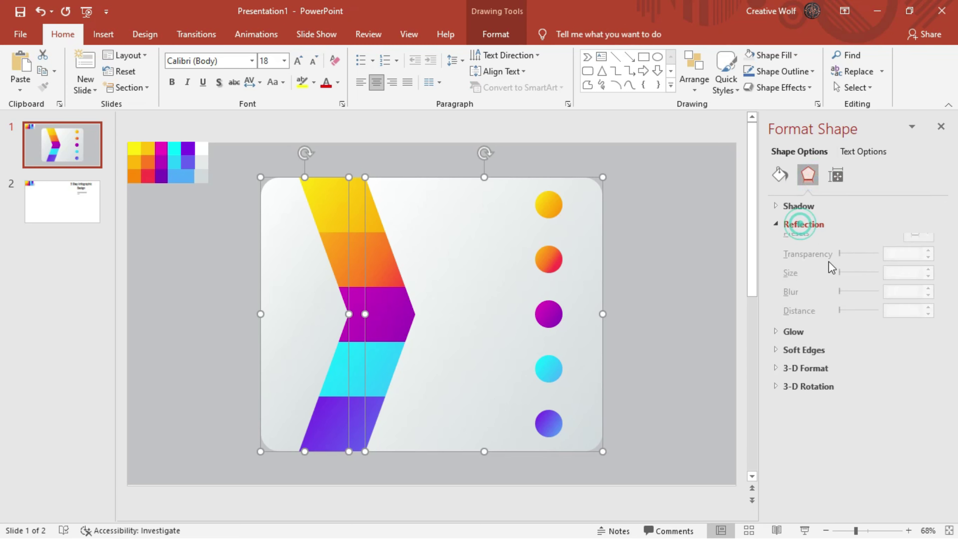
{"action": "left_click", "coordinate": [921, 242]}
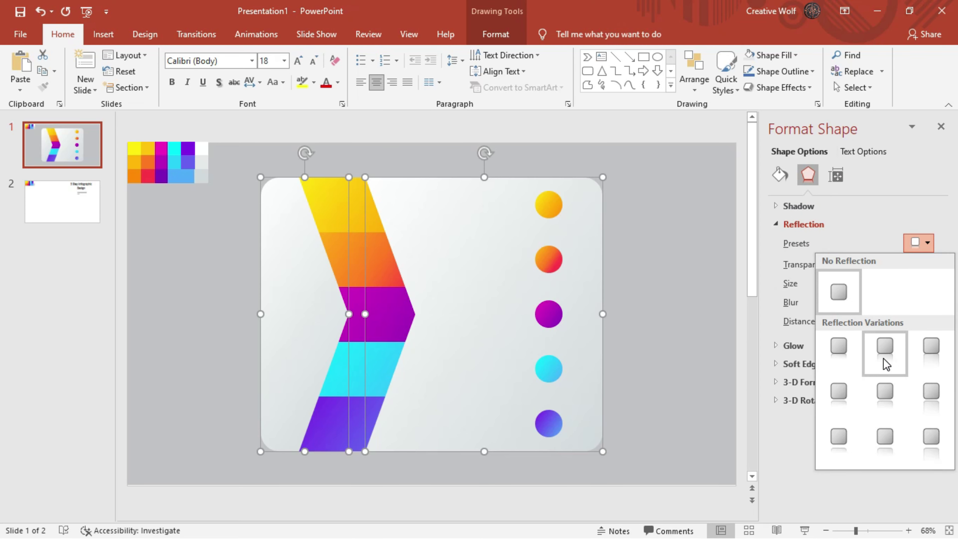
{"action": "left_click", "coordinate": [884, 361]}
{"action": "left_click", "coordinate": [637, 257]}
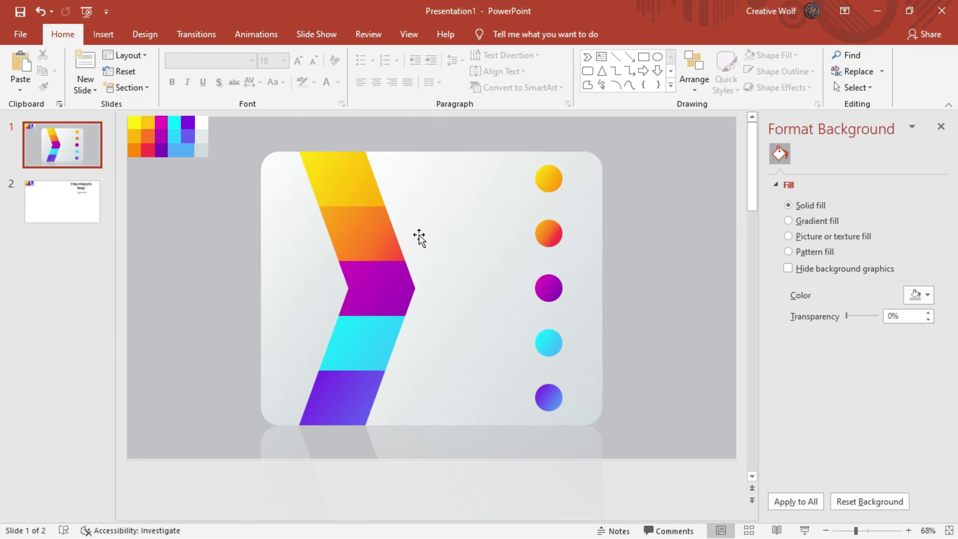
- Give the card shapes a centred outer shadow at 100% size
{"action": "left_click", "coordinate": [266, 180]}
{"action": "left_click", "coordinate": [808, 175]}
{"action": "left_click", "coordinate": [844, 212]}
{"action": "left_click", "coordinate": [919, 224]}
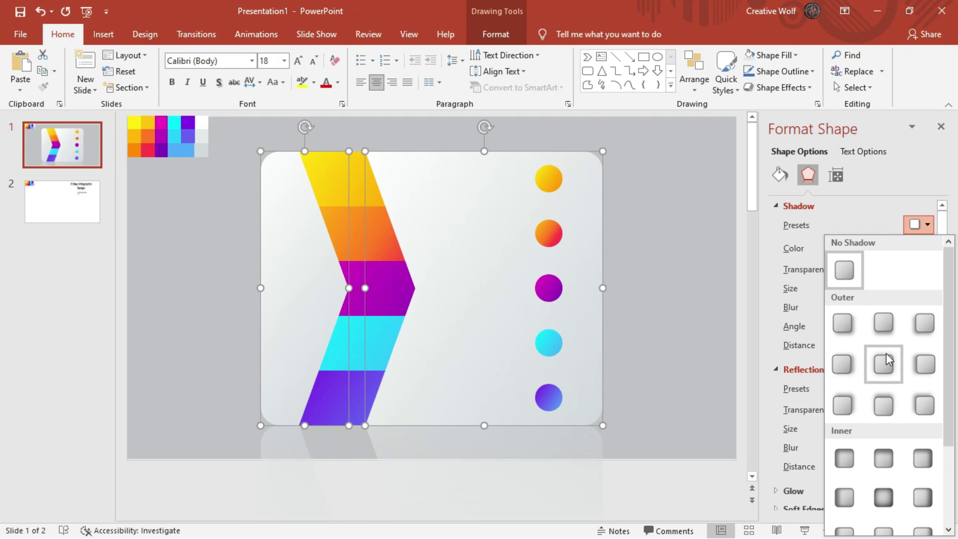
{"action": "left_click", "coordinate": [887, 359]}
{"action": "left_click", "coordinate": [927, 291]}
{"action": "left_click", "coordinate": [928, 291]}
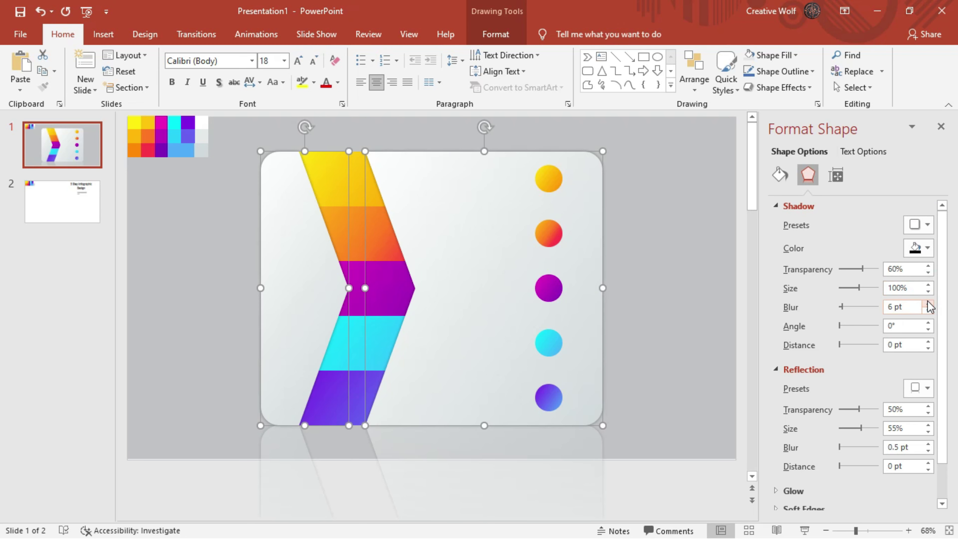
- Set the shadow to 12 pt blur, 40° angle and 7 pt distance
{"action": "left_click", "coordinate": [927, 302]}
{"action": "left_click", "coordinate": [927, 302]}
{"action": "left_click", "coordinate": [927, 303]}
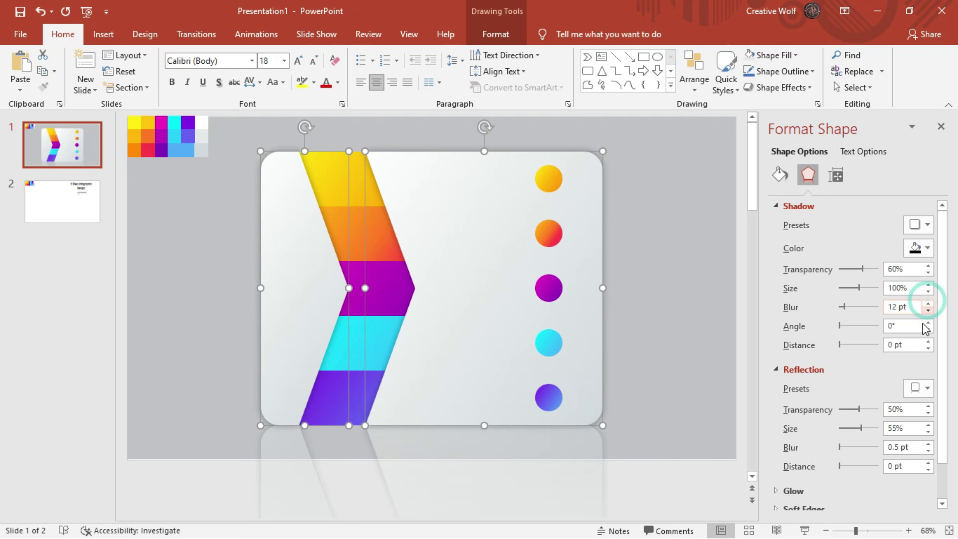
{"action": "left_click", "coordinate": [928, 322]}
{"action": "left_click", "coordinate": [928, 321]}
{"action": "left_click", "coordinate": [928, 322]}
{"action": "left_click", "coordinate": [928, 322]}
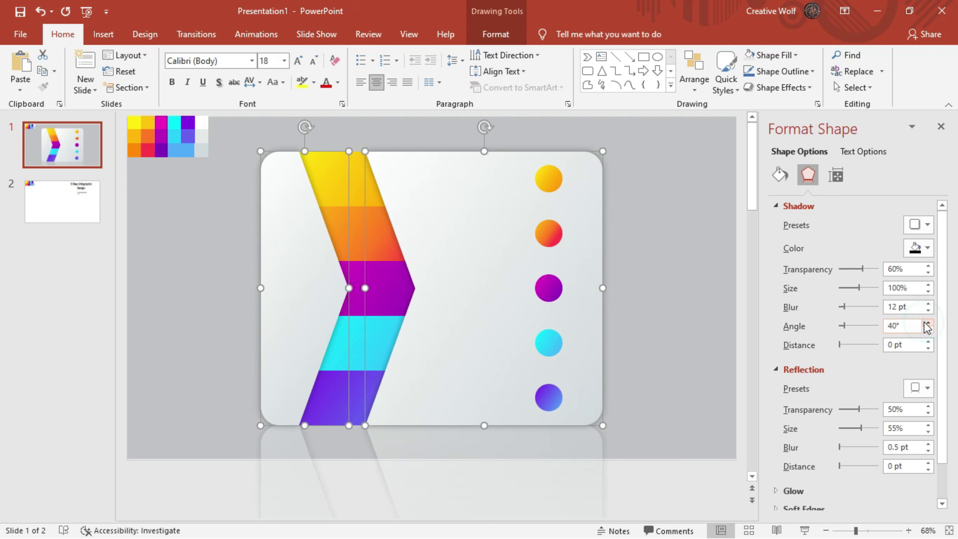
{"action": "left_click", "coordinate": [928, 341]}
{"action": "left_click", "coordinate": [928, 341]}
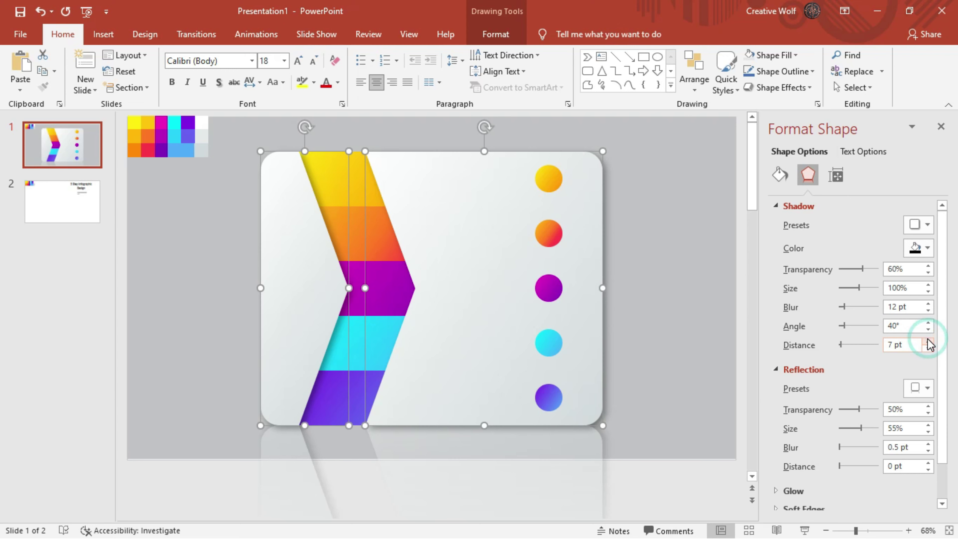
- Deselect to review the shadowed card, then switch to the Insert tab
{"action": "left_click", "coordinate": [691, 234]}
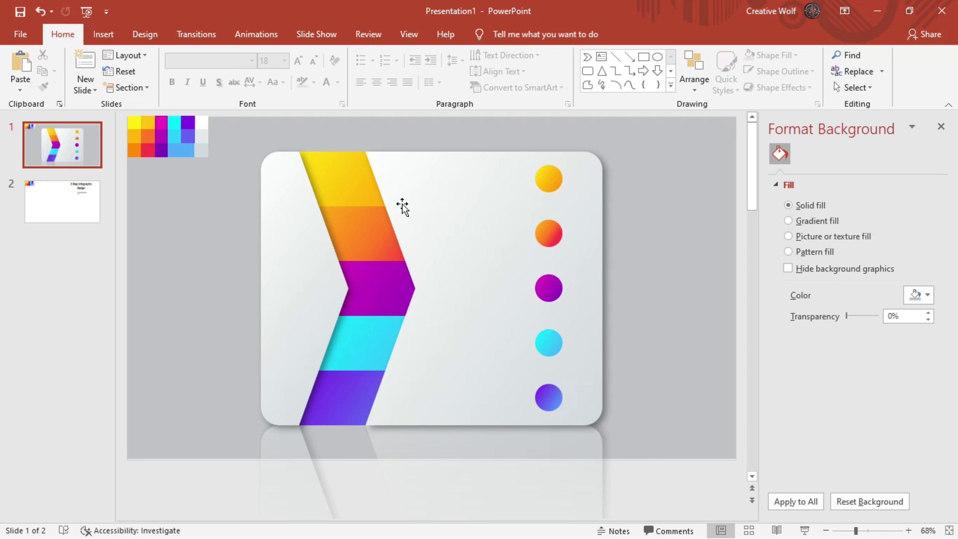
{"action": "left_click", "coordinate": [417, 194]}
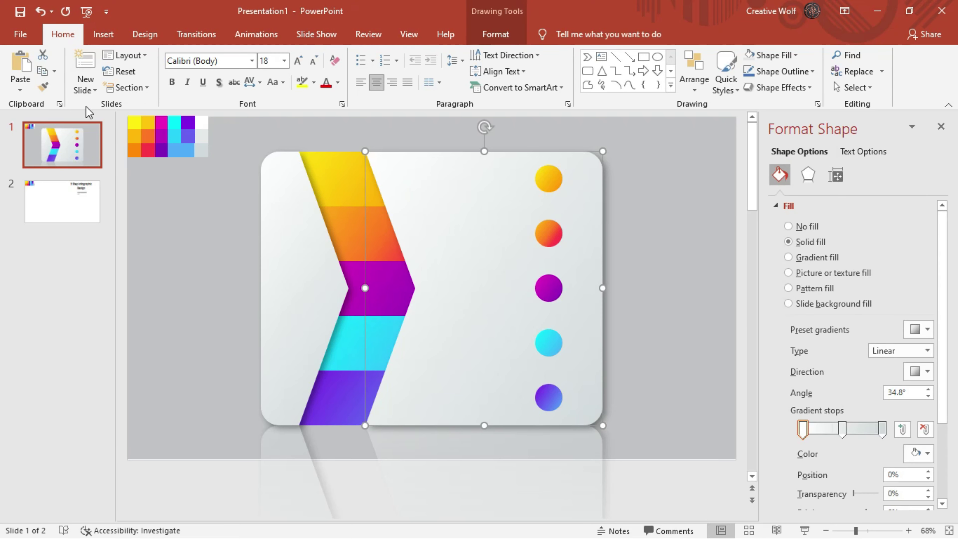
{"action": "left_click", "coordinate": [382, 134]}
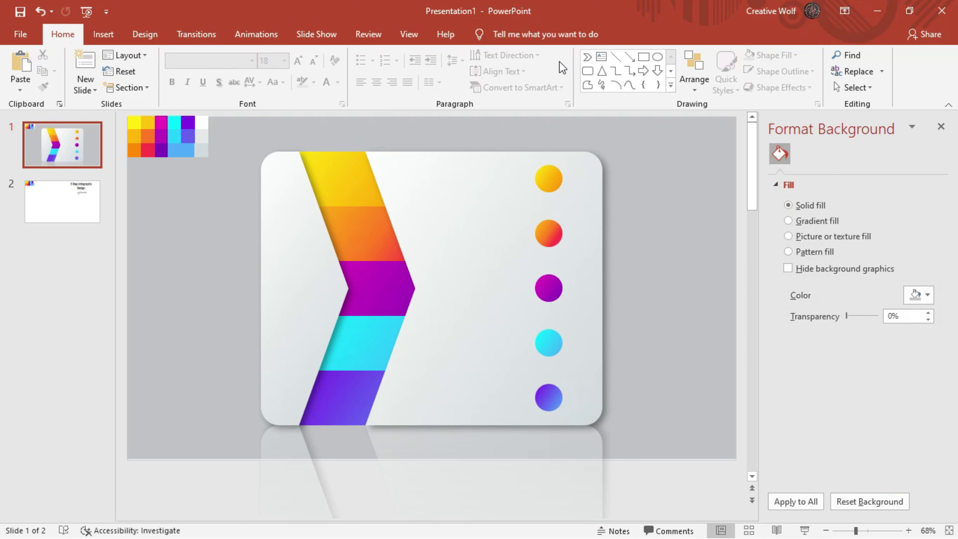
{"action": "left_click", "coordinate": [105, 39]}
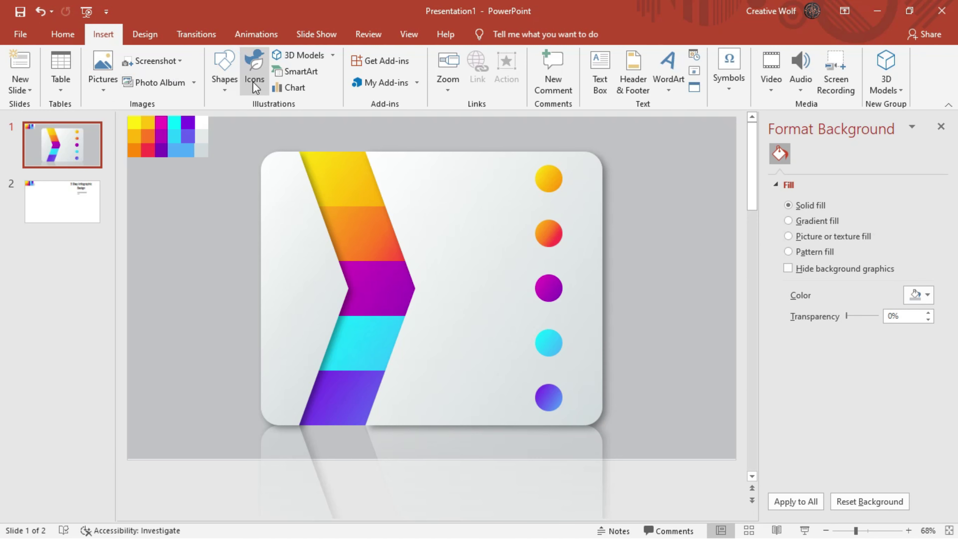
- In the icon library, pick a house, a gear and a flame icon via searches 'house', 'sett', 'fire'
{"action": "left_click", "coordinate": [254, 73]}
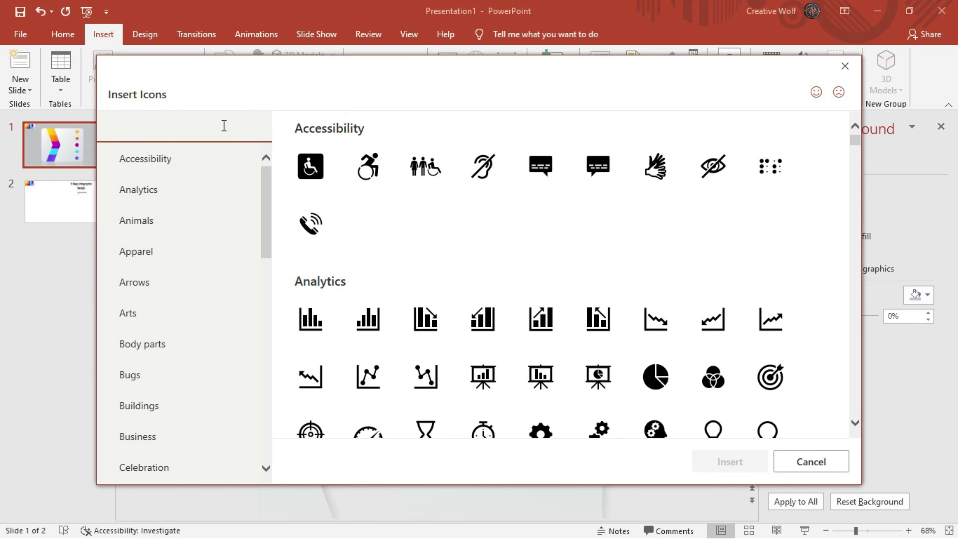
{"action": "type", "text": "house"}
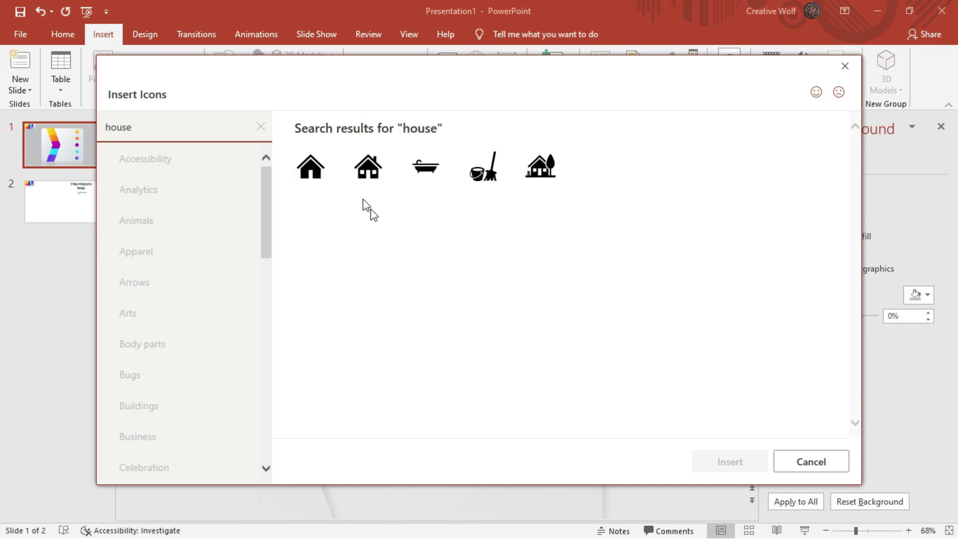
{"action": "left_click", "coordinate": [292, 171]}
{"action": "left_click", "coordinate": [205, 135]}
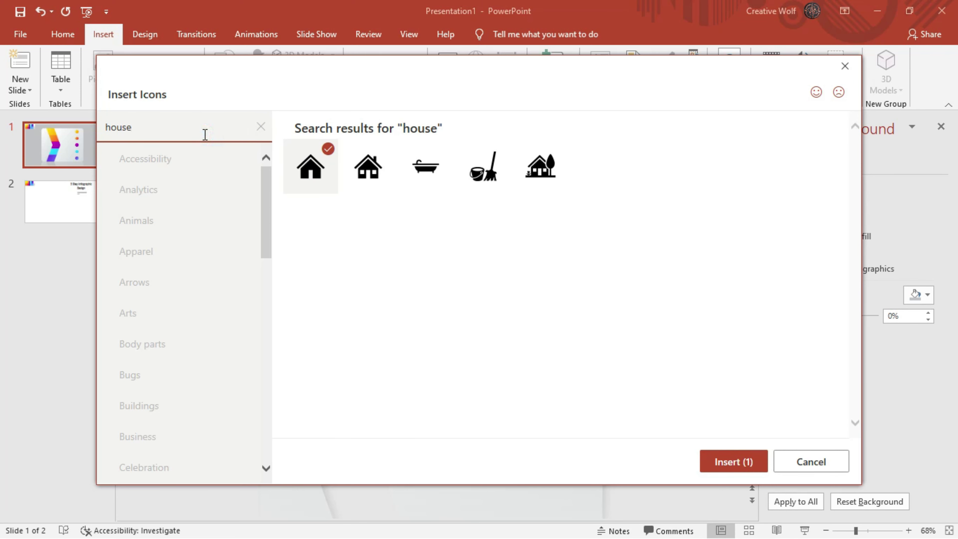
{"action": "key", "text": "BackSpace"}
{"action": "key", "text": "BackSpace"}
{"action": "key", "text": "BackSpace"}
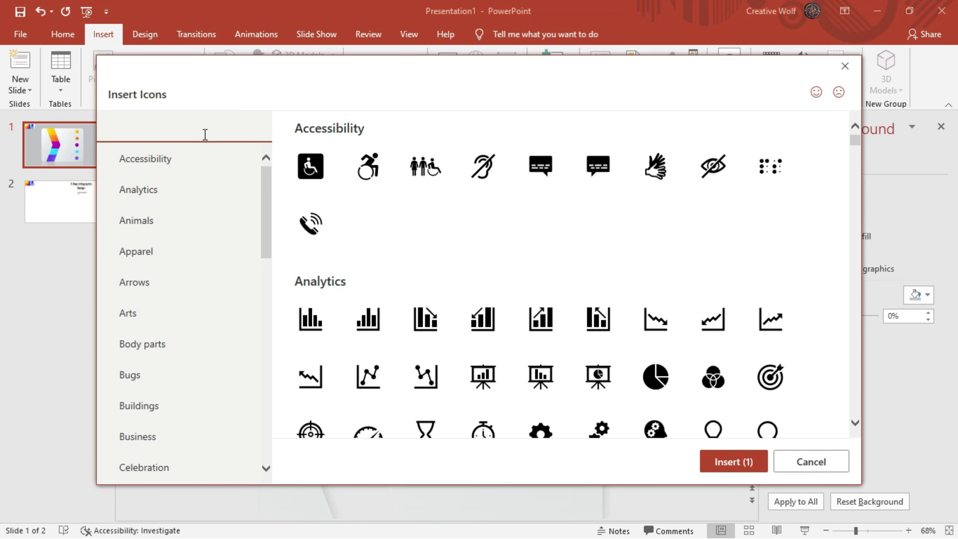
{"action": "type", "text": "sett"}
{"action": "left_click", "coordinate": [407, 181]}
{"action": "left_click", "coordinate": [196, 126]}
{"action": "key", "text": "BackSpace"}
- Add a rising line graph, bar chart and lightbulb icon, then insert all six
{"action": "key", "text": "BackSpace"}
{"action": "key", "text": "BackSpace"}
{"action": "key", "text": "BackSpace"}
{"action": "type", "text": "fire"}
{"action": "left_click", "coordinate": [656, 166]}
{"action": "left_click", "coordinate": [150, 125]}
{"action": "key", "text": "BackSpace"}
{"action": "key", "text": "BackSpace"}
{"action": "key", "text": "BackSpace"}
{"action": "key", "text": "BackSpace"}
{"action": "type", "text": "grap"}
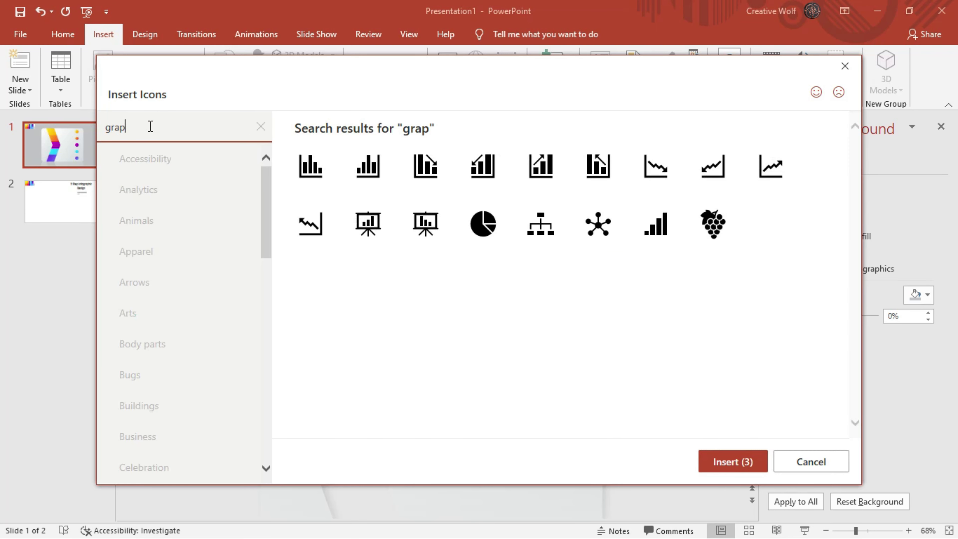
{"action": "left_click", "coordinate": [773, 179]}
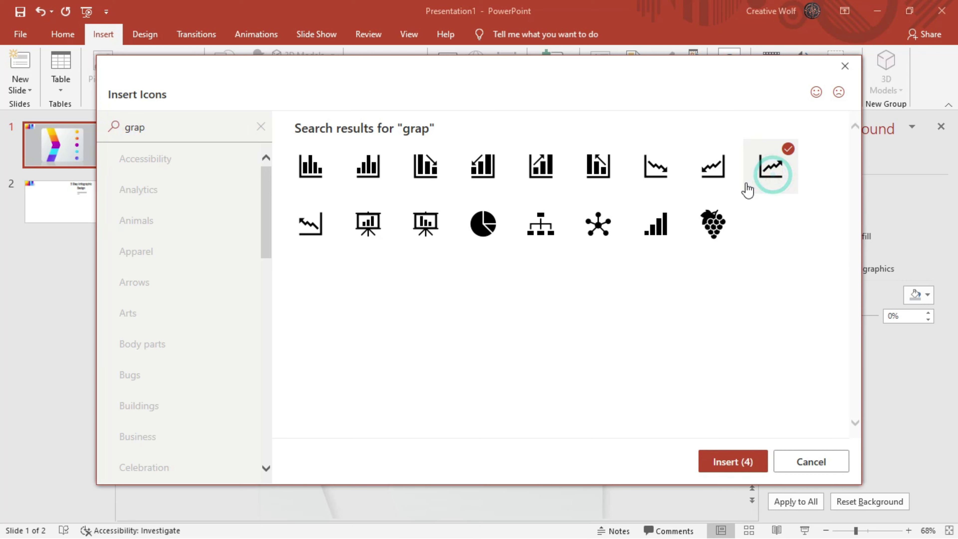
{"action": "left_click", "coordinate": [670, 220]}
{"action": "left_click", "coordinate": [211, 126]}
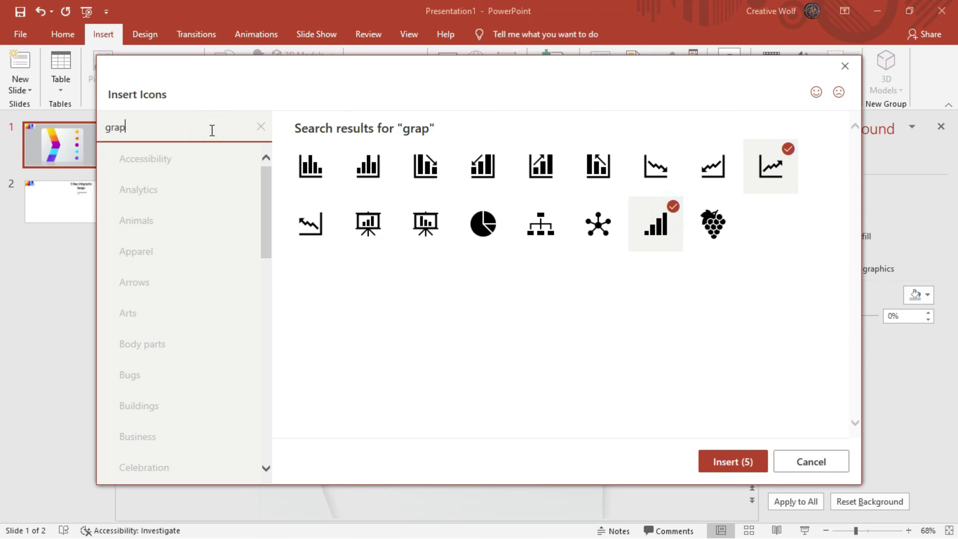
{"action": "key", "text": "BackSpace"}
{"action": "key", "text": "BackSpace"}
{"action": "key", "text": "BackSpace"}
{"action": "key", "text": "BackSpace"}
{"action": "type", "text": "light"}
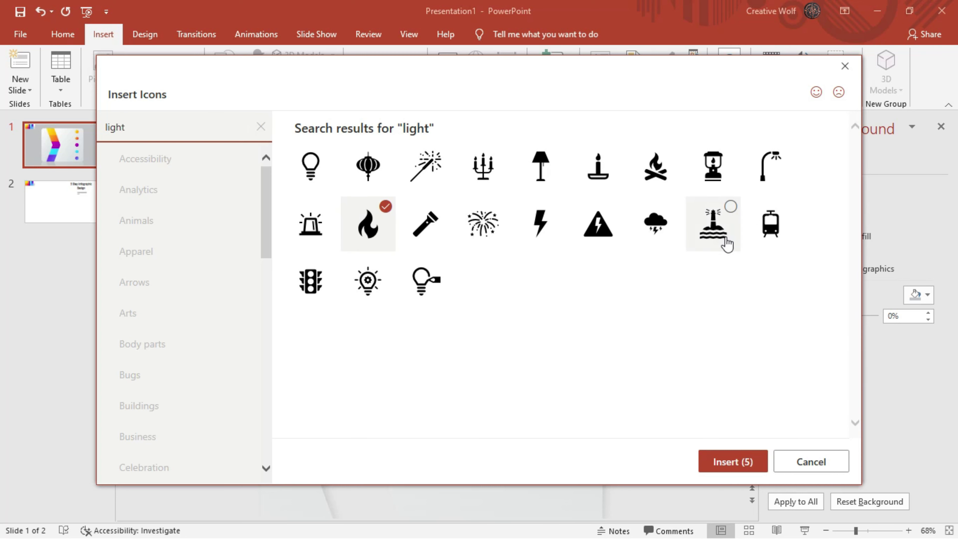
{"action": "left_click", "coordinate": [373, 292]}
{"action": "left_click", "coordinate": [721, 459]}
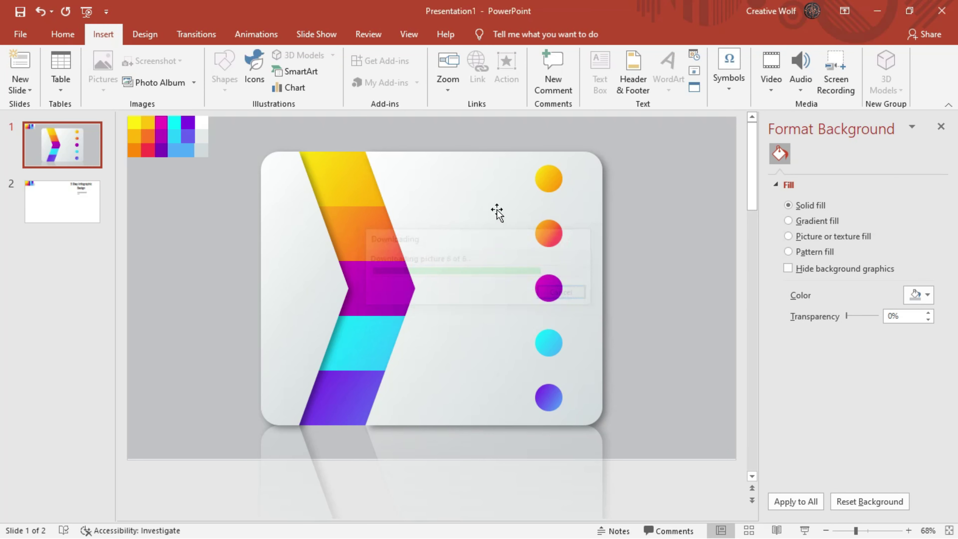
- Resize the inserted icons to 0.5" tall
{"action": "double_click", "coordinate": [837, 61]}
{"action": "type", "text": "0.5"}
{"action": "key", "text": "Return"}
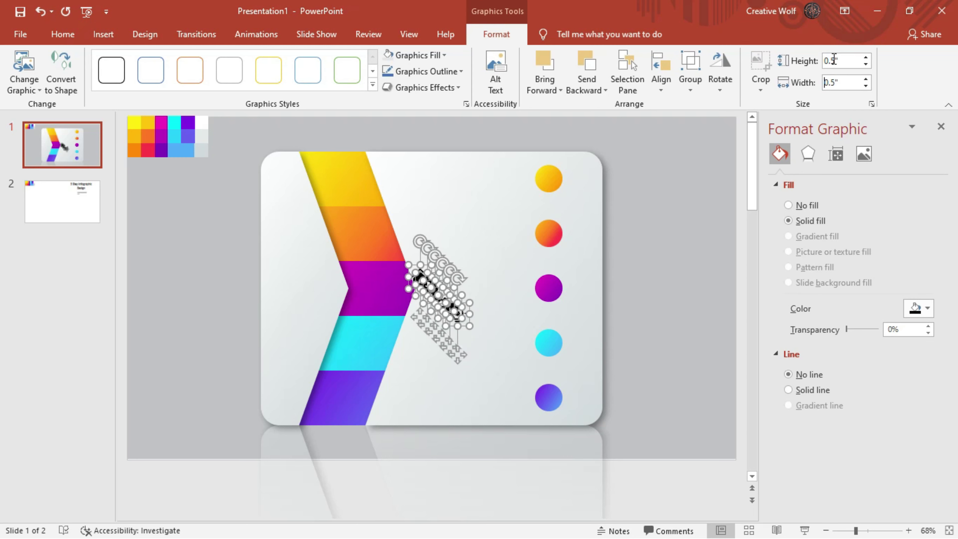
{"action": "left_click", "coordinate": [625, 277]}
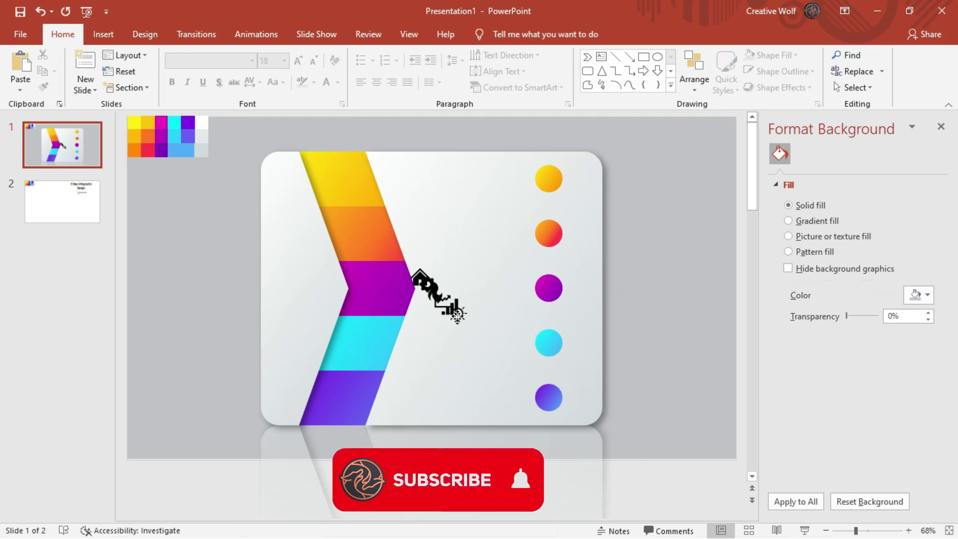
- Fill all the inserted icons with white
{"action": "left_click", "coordinate": [457, 313]}
{"action": "left_click", "coordinate": [377, 145]}
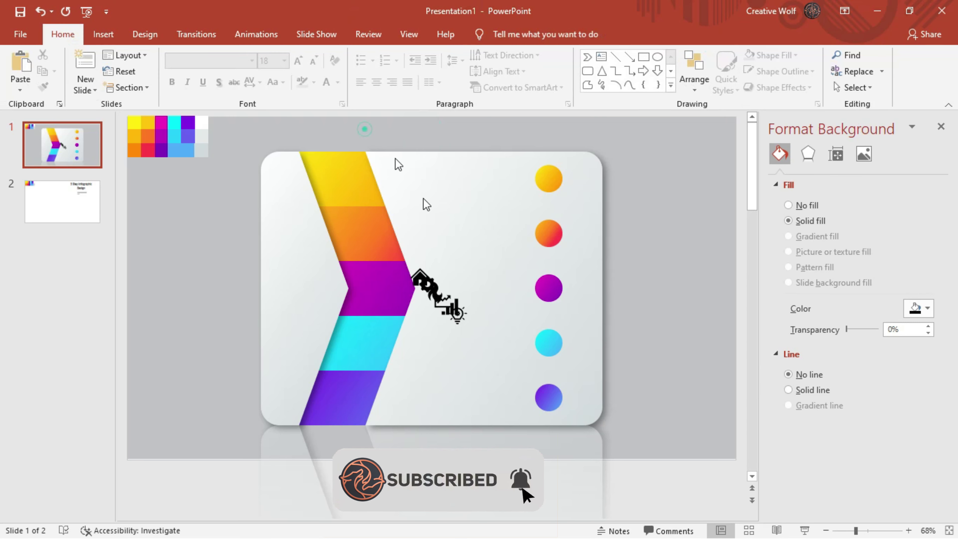
{"action": "left_click_drag", "start_coordinate": [363, 127], "coordinate": [490, 359]}
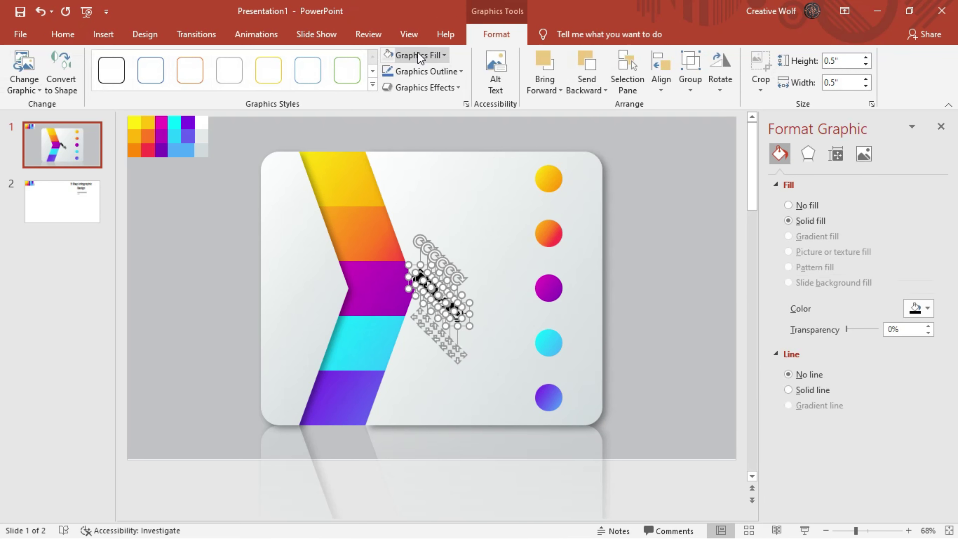
{"action": "left_click", "coordinate": [420, 57]}
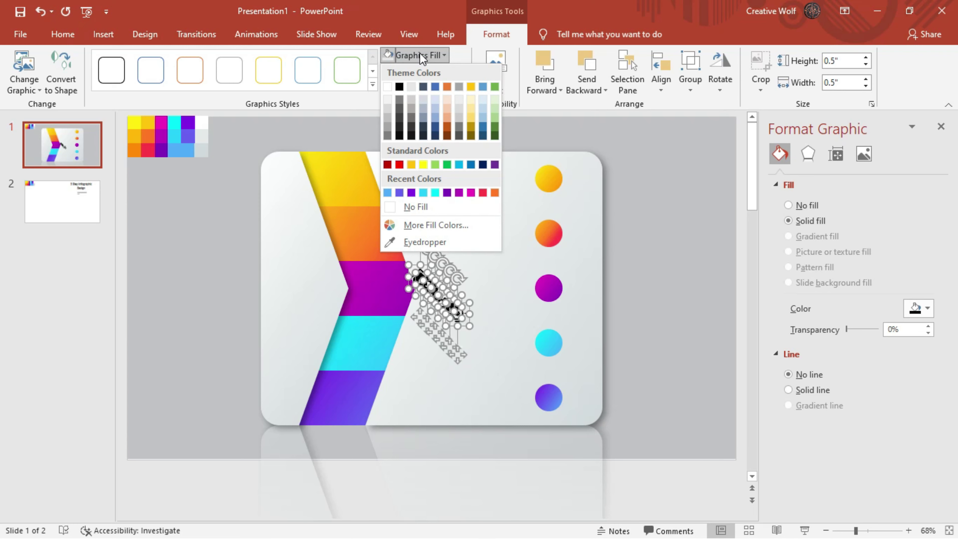
{"action": "left_click", "coordinate": [388, 86]}
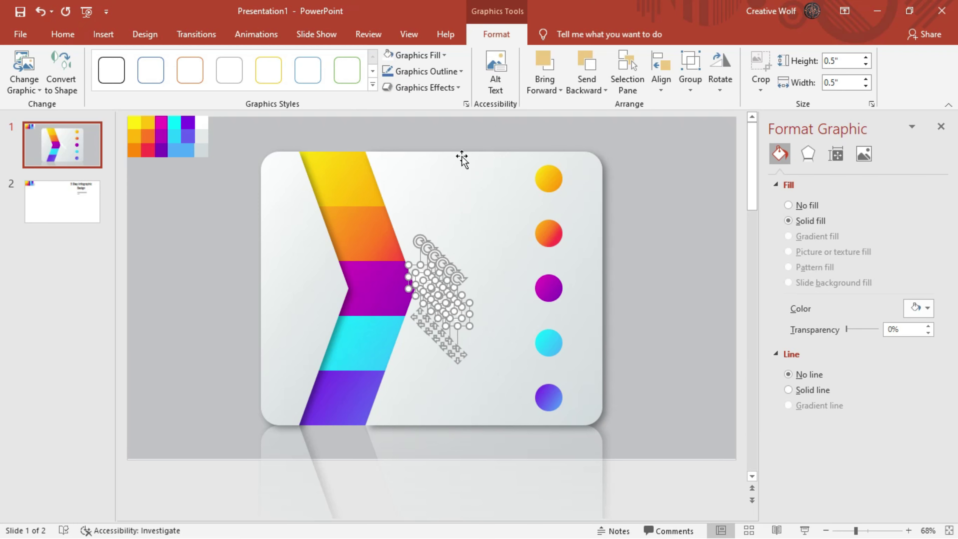
{"action": "left_click", "coordinate": [448, 241]}
- Place lightbulb, line graph, flame, gear and house icons on the yellow, purple, violet, orange and cyan circles
{"action": "left_click", "coordinate": [453, 317]}
{"action": "left_click_drag", "start_coordinate": [460, 341], "coordinate": [551, 218]}
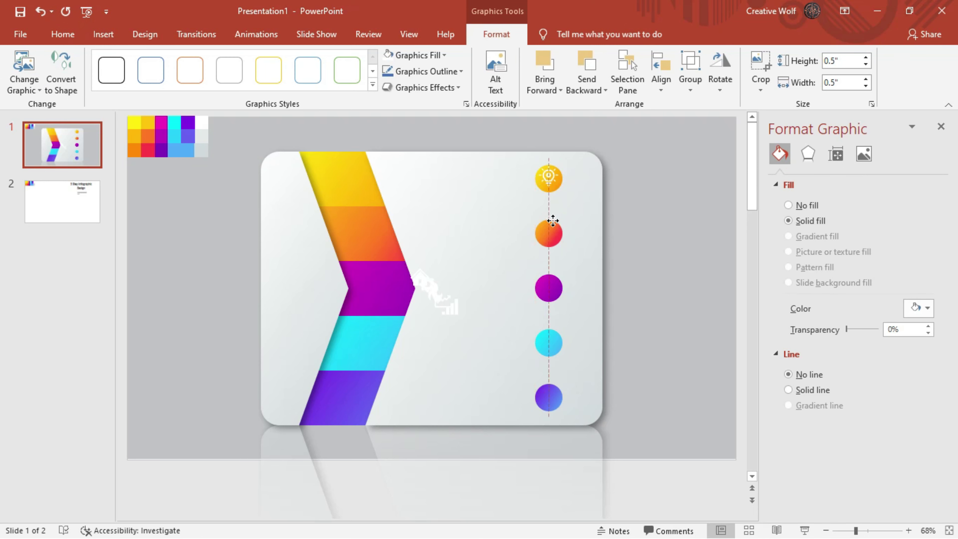
{"action": "left_click_drag", "start_coordinate": [553, 222], "coordinate": [551, 229]}
{"action": "mouse_move", "coordinate": [549, 179]}
{"action": "left_mouse_down"}
{"action": "mouse_move", "coordinate": [449, 342]}
{"action": "mouse_move", "coordinate": [239, 325]}
{"action": "left_mouse_up"}
{"action": "left_click", "coordinate": [438, 296]}
{"action": "left_click", "coordinate": [449, 341]}
{"action": "left_click_drag", "start_coordinate": [469, 337], "coordinate": [556, 330]}
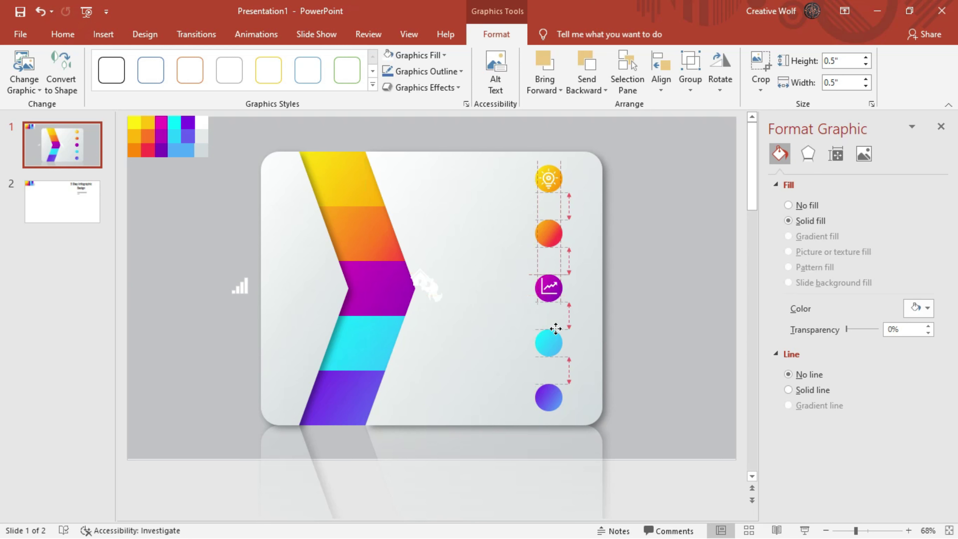
{"action": "left_click_drag", "start_coordinate": [436, 298], "coordinate": [551, 435]}
{"action": "left_click_drag", "start_coordinate": [429, 325], "coordinate": [547, 274]}
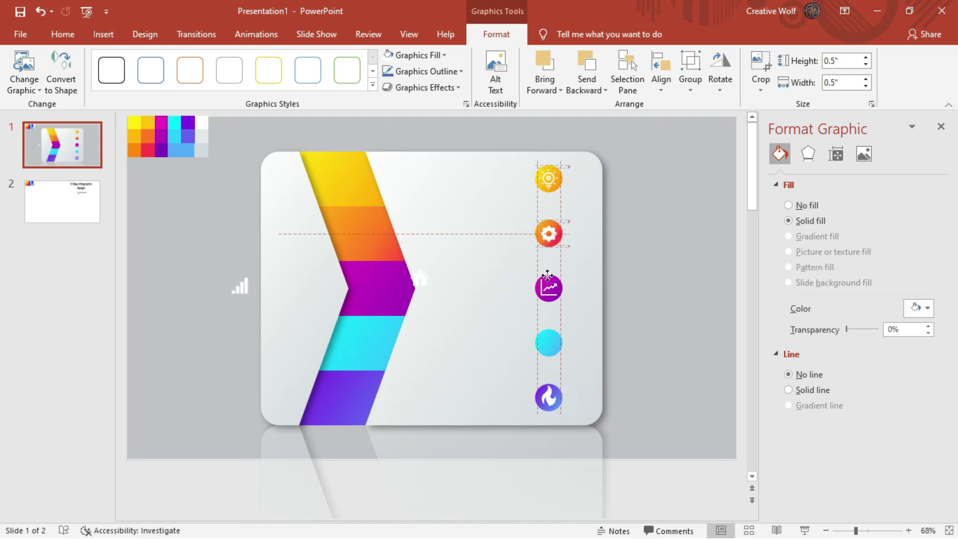
{"action": "left_click_drag", "start_coordinate": [422, 281], "coordinate": [548, 376]}
- Add a text box beside the card containing '01'
{"action": "left_click", "coordinate": [643, 245]}
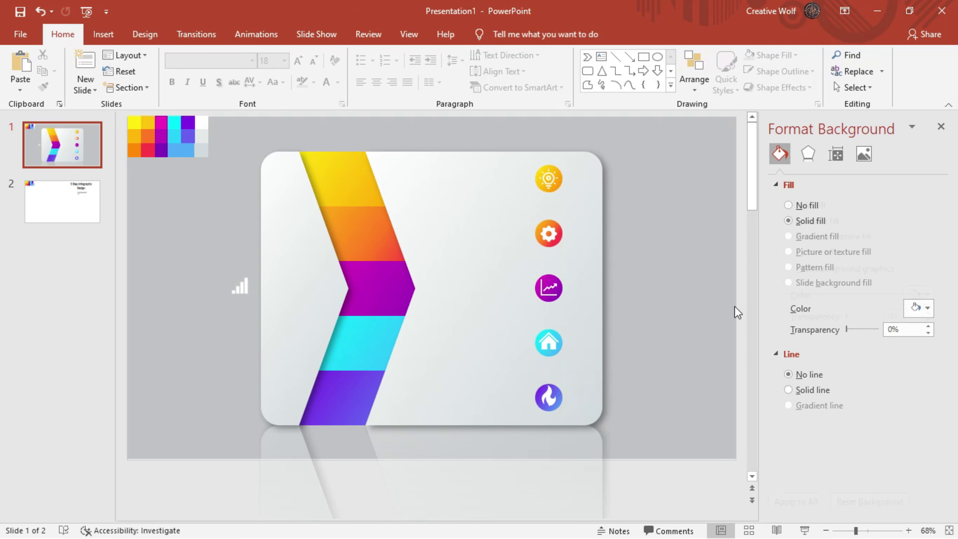
{"action": "left_click", "coordinate": [602, 58]}
{"action": "left_click", "coordinate": [650, 145]}
{"action": "type", "text": "01"}
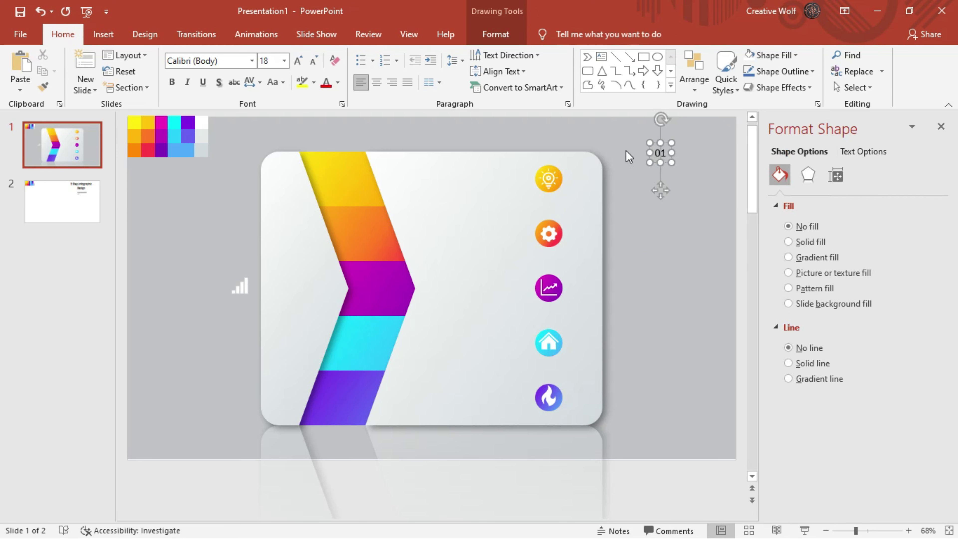
- Set the '01' text to the Aquire font at 54 pt
{"action": "key", "text": "ctrl+a"}
{"action": "left_click", "coordinate": [251, 61]}
{"action": "key", "text": "Down"}
{"action": "key", "text": "Down"}
{"action": "key", "text": "Down"}
{"action": "key", "text": "Down"}
{"action": "key", "text": "Down"}
{"action": "key", "text": "Down"}
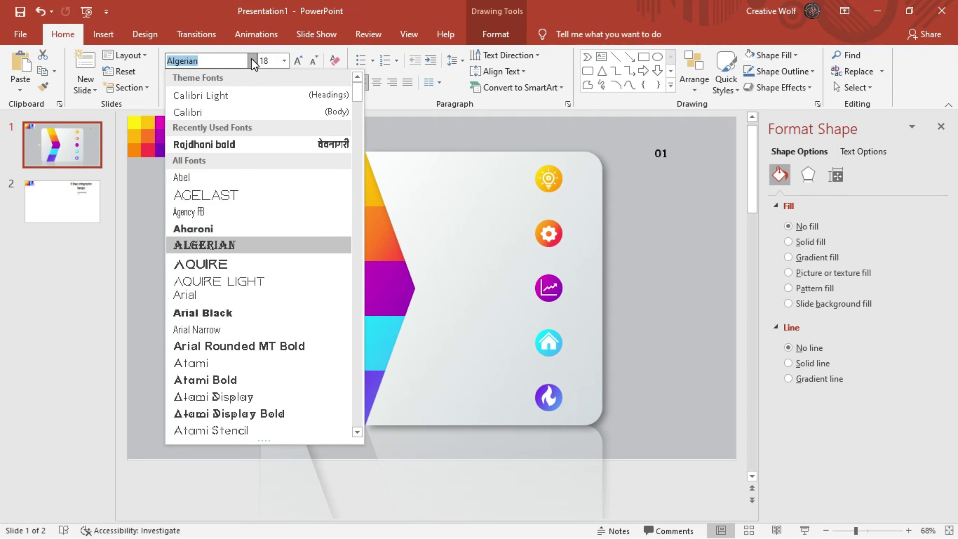
{"action": "key", "text": "Down"}
{"action": "key", "text": "Return"}
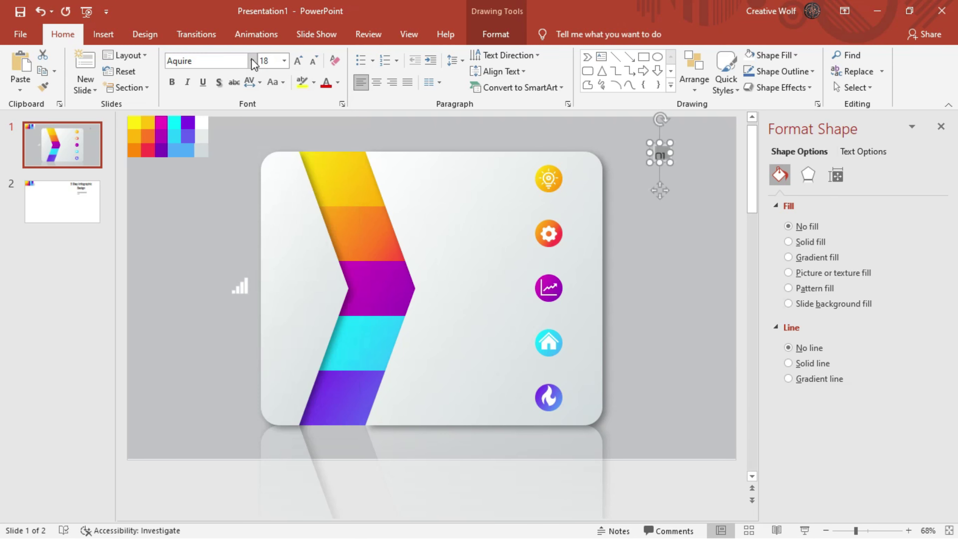
{"action": "left_click", "coordinate": [298, 63]}
{"action": "left_click", "coordinate": [298, 62]}
{"action": "left_click", "coordinate": [300, 64]}
{"action": "left_click", "coordinate": [300, 64]}
{"action": "left_click", "coordinate": [301, 66]}
{"action": "left_click", "coordinate": [298, 61]}
{"action": "left_click", "coordinate": [299, 61]}
{"action": "left_click", "coordinate": [299, 61]}
{"action": "left_click", "coordinate": [299, 61]}
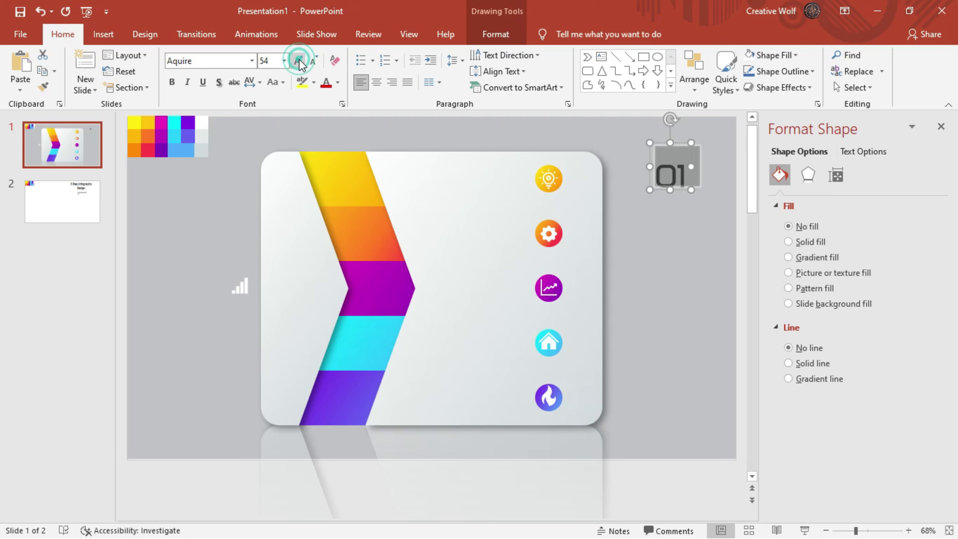
- Move '01' onto the yellow band, make it white and enlarge it to 60 pt
{"action": "left_click_drag", "start_coordinate": [690, 179], "coordinate": [356, 181]}
{"action": "left_click", "coordinate": [337, 82]}
{"action": "left_click", "coordinate": [325, 112]}
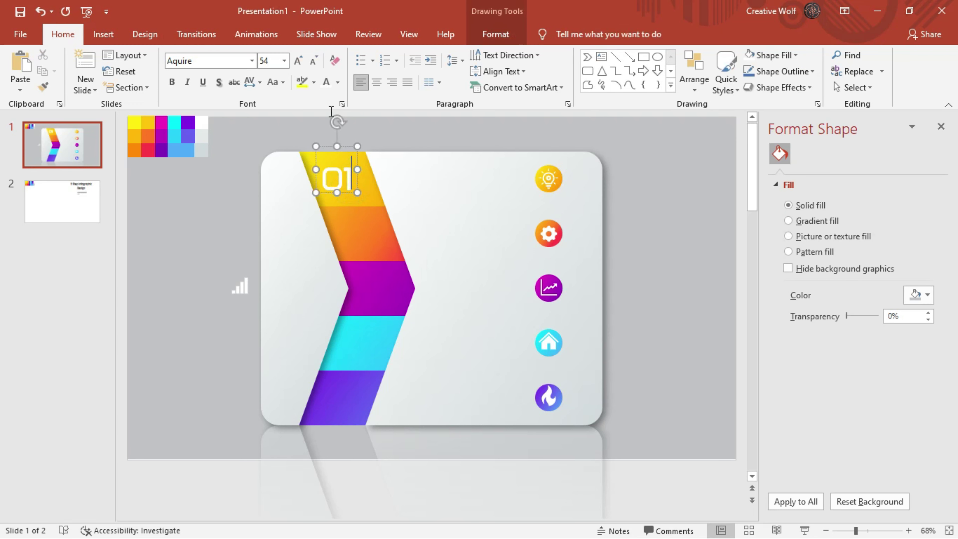
{"action": "key", "text": "ctrl+a"}
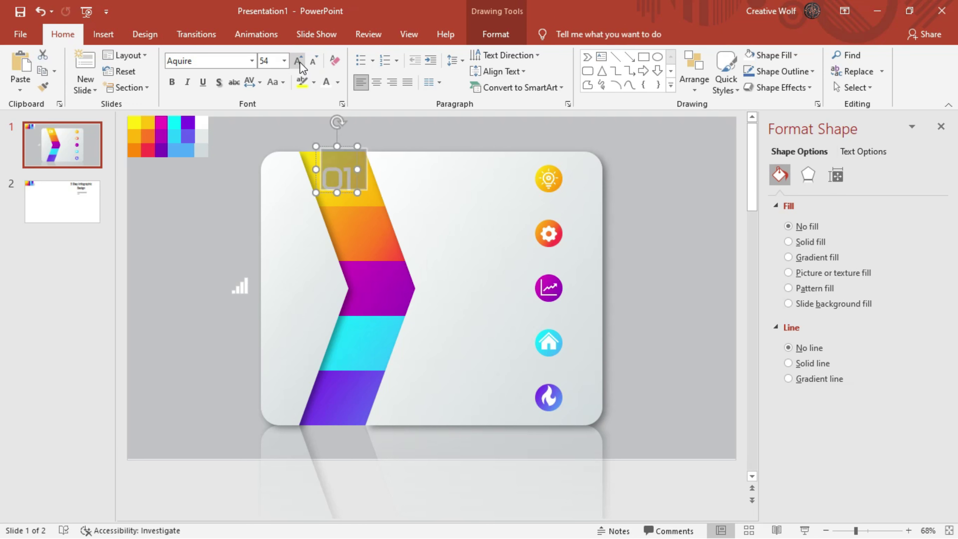
{"action": "left_click", "coordinate": [300, 64]}
{"action": "left_click", "coordinate": [345, 152]}
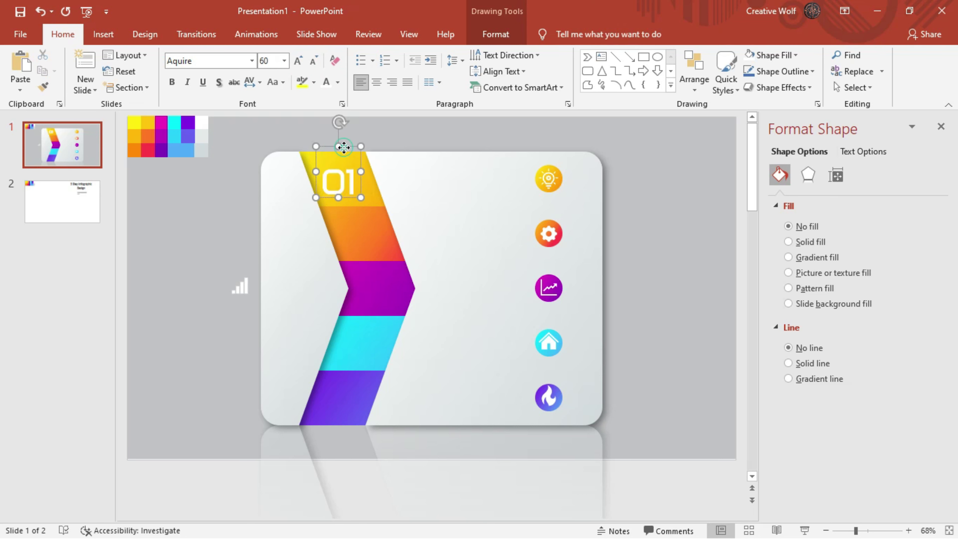
{"action": "left_click_drag", "start_coordinate": [343, 147], "coordinate": [346, 146]}
- Paste copies of the '01' box onto the orange, purple, cyan and violet bands
{"action": "key", "text": "ctrl+v"}
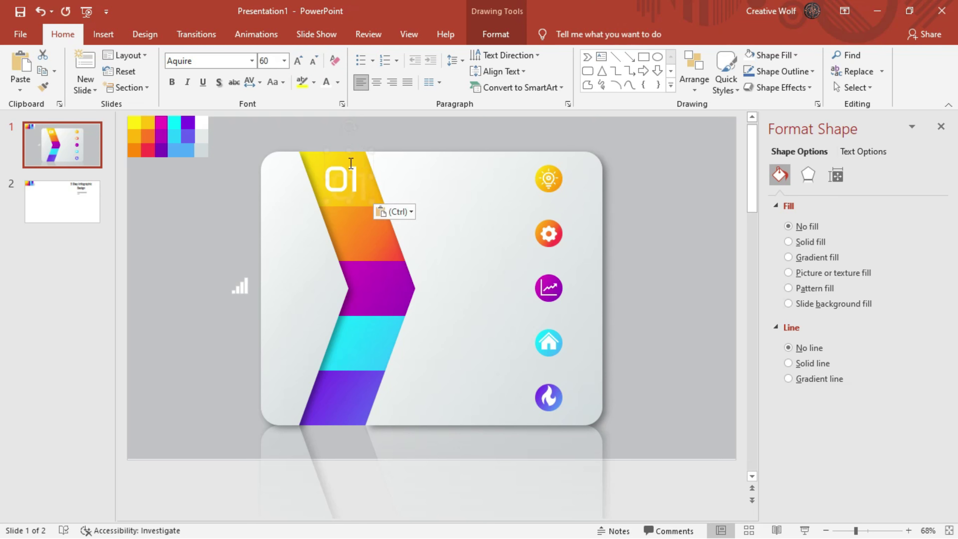
{"action": "left_click_drag", "start_coordinate": [363, 150], "coordinate": [374, 198]}
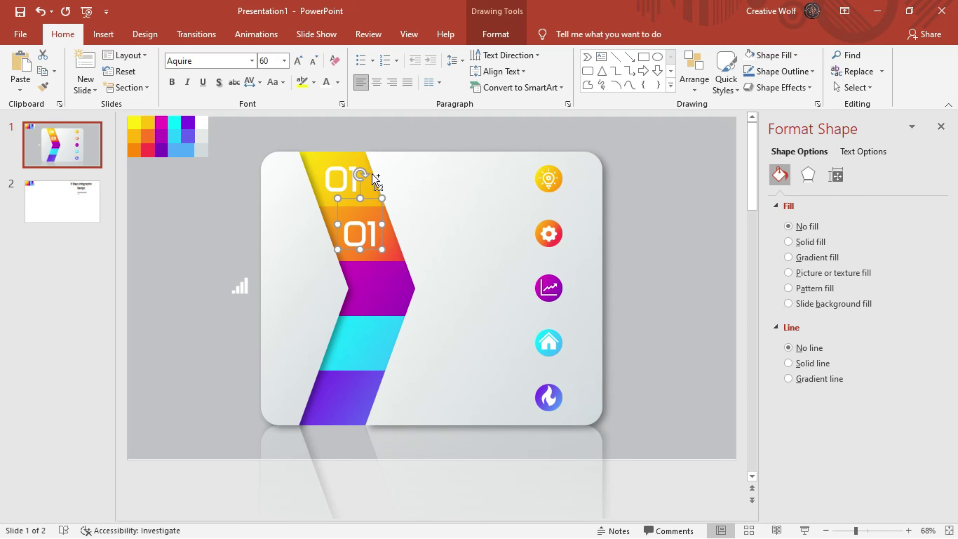
{"action": "key", "text": "ctrl+v"}
{"action": "left_click_drag", "start_coordinate": [372, 197], "coordinate": [380, 252]}
{"action": "key", "text": "ctrl+v"}
{"action": "left_click_drag", "start_coordinate": [379, 204], "coordinate": [375, 306]}
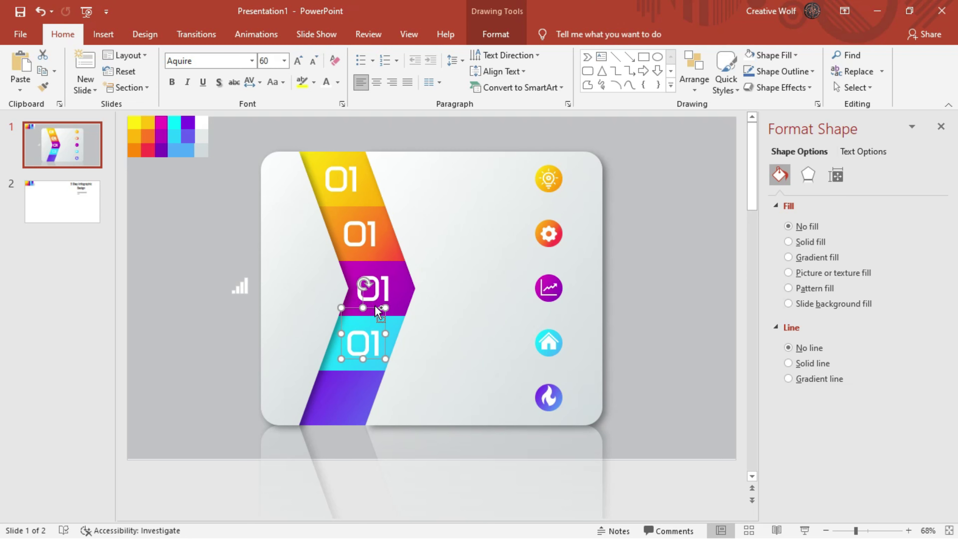
{"action": "key", "text": "ctrl+v"}
{"action": "left_click_drag", "start_coordinate": [381, 210], "coordinate": [351, 360]}
- Change the copied numbers to 02, 03, 04 and 05, then select several number boxes
{"action": "left_click", "coordinate": [373, 231]}
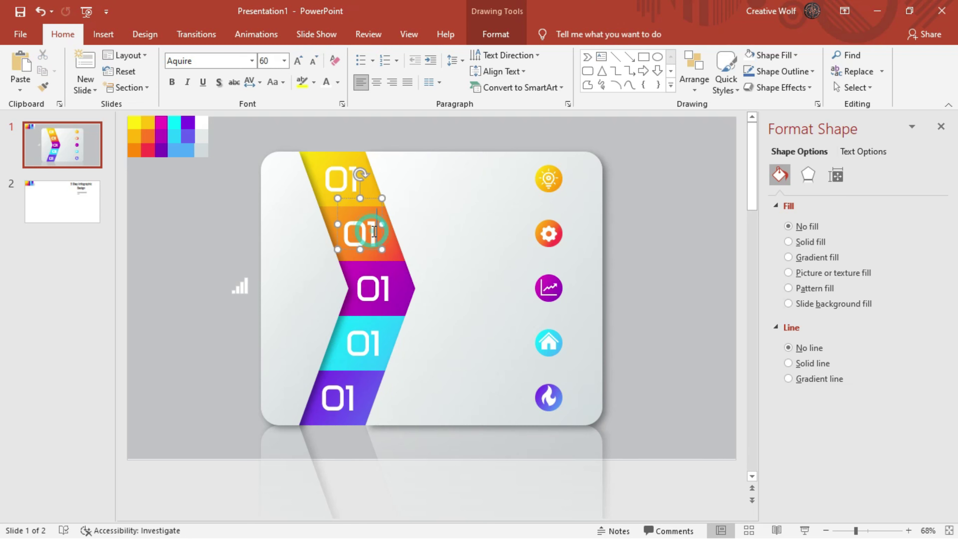
{"action": "key", "text": "BackSpace"}
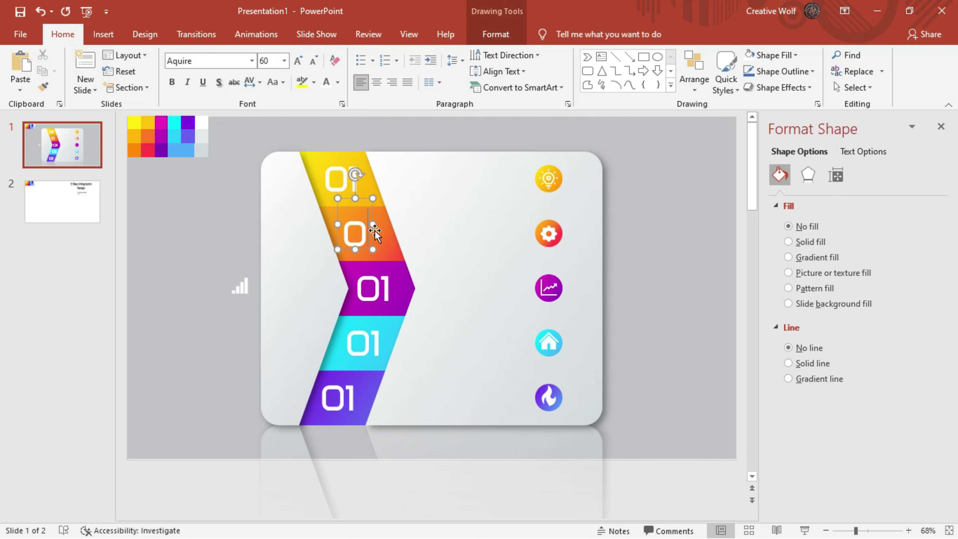
{"action": "type", "text": "2"}
{"action": "double_click", "coordinate": [387, 288]}
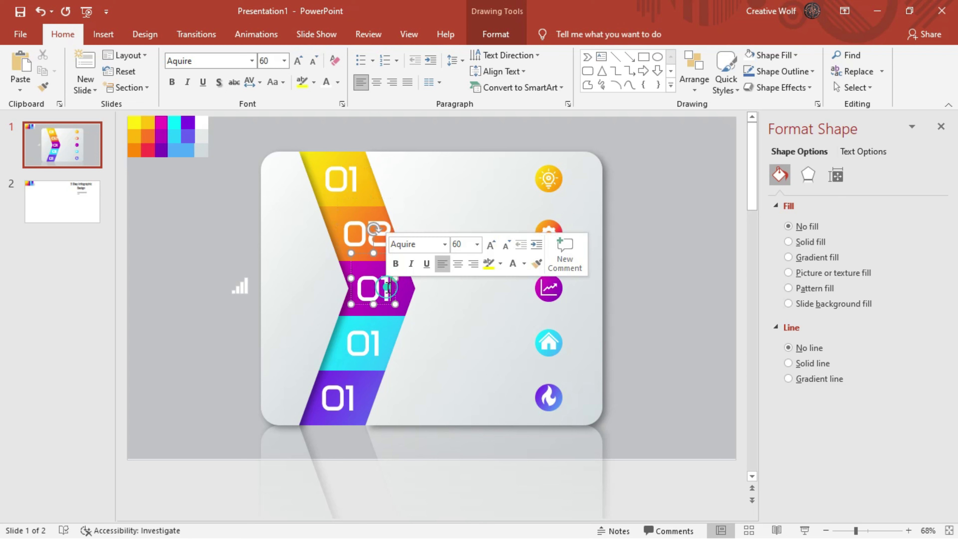
{"action": "type", "text": "3"}
{"action": "double_click", "coordinate": [375, 337]}
{"action": "type", "text": "4"}
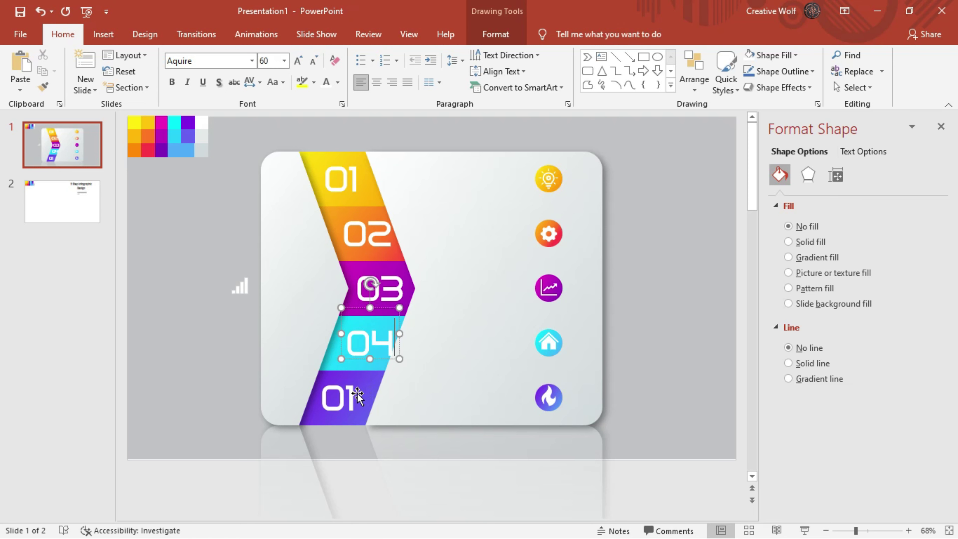
{"action": "double_click", "coordinate": [356, 392]}
{"action": "type", "text": "5"}
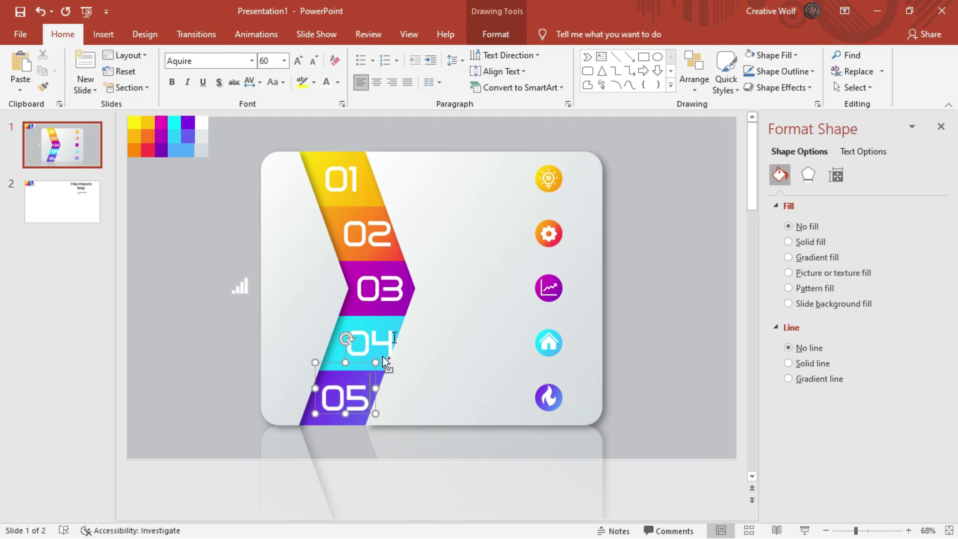
{"action": "left_click", "coordinate": [372, 335]}
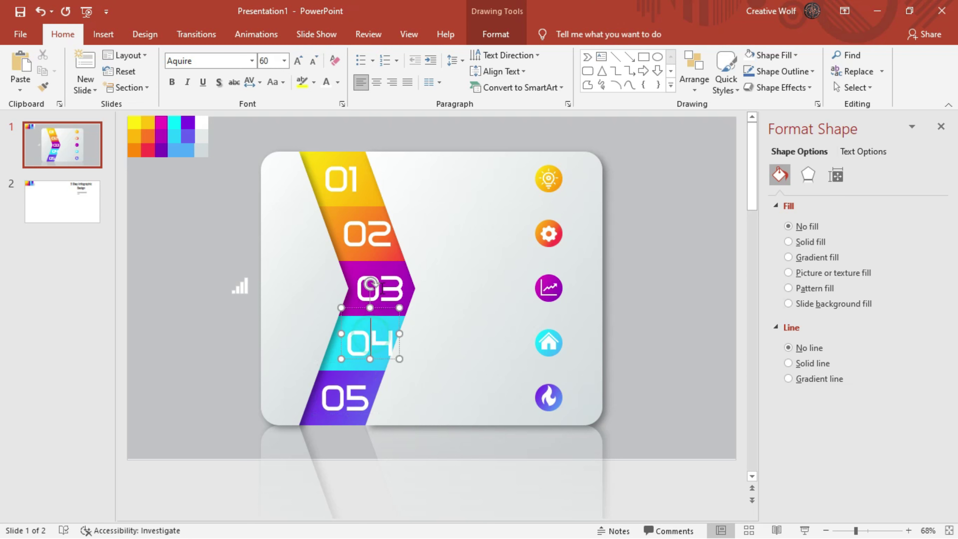
{"action": "left_click", "coordinate": [348, 179]}
{"action": "left_click", "coordinate": [366, 234], "text": "shift"}
- Set all five band numbers 01–05 to 48 pt Aquire Light
{"action": "left_click", "coordinate": [379, 288], "text": "shift"}
{"action": "left_click", "coordinate": [367, 342], "text": "shift"}
{"action": "left_click", "coordinate": [345, 398], "text": "shift"}
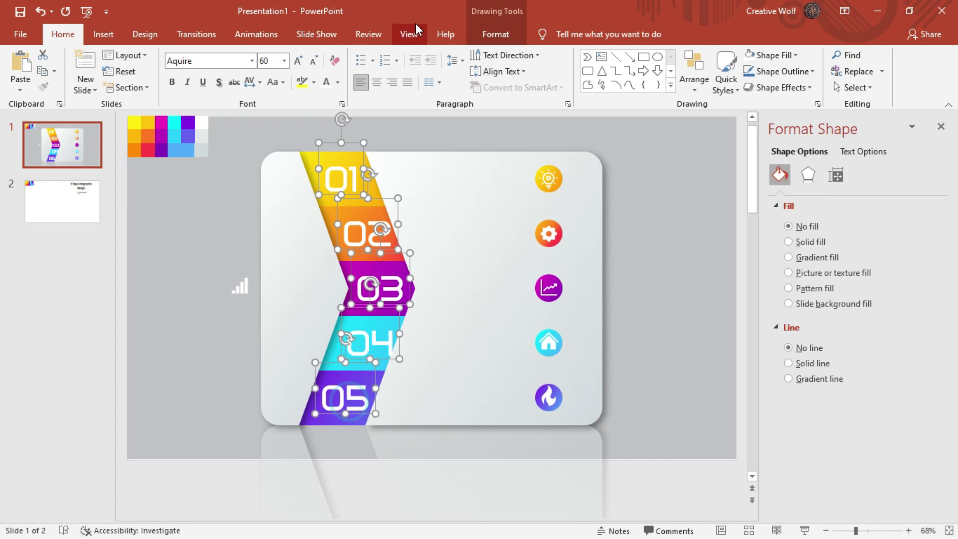
{"action": "left_click", "coordinate": [316, 63]}
{"action": "left_click", "coordinate": [316, 62]}
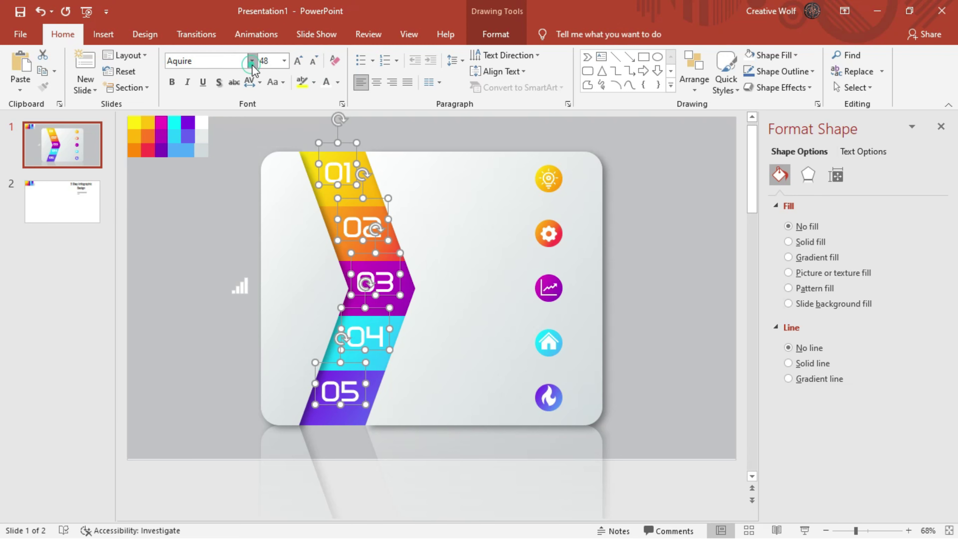
{"action": "left_click", "coordinate": [252, 61]}
{"action": "left_click", "coordinate": [203, 301]}
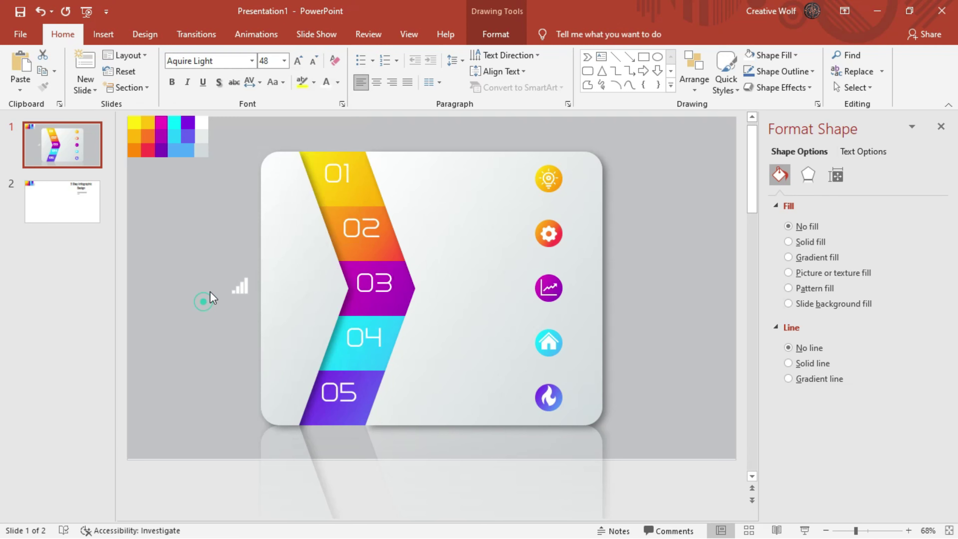
{"action": "left_click", "coordinate": [204, 195]}
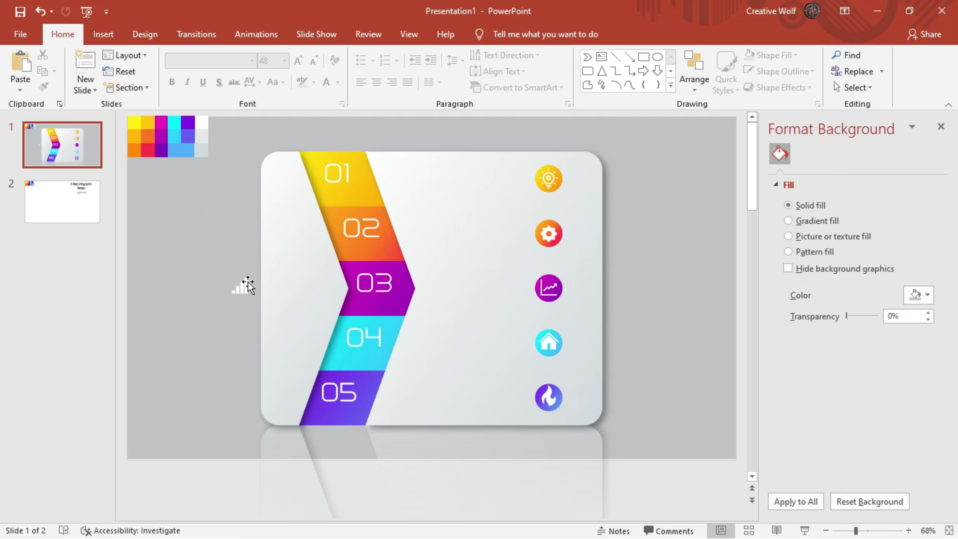
- Nudge 01 slightly right and down, and 02 slightly down, within their bands
{"action": "left_click", "coordinate": [344, 185]}
{"action": "left_click_drag", "start_coordinate": [344, 144], "coordinate": [349, 151]}
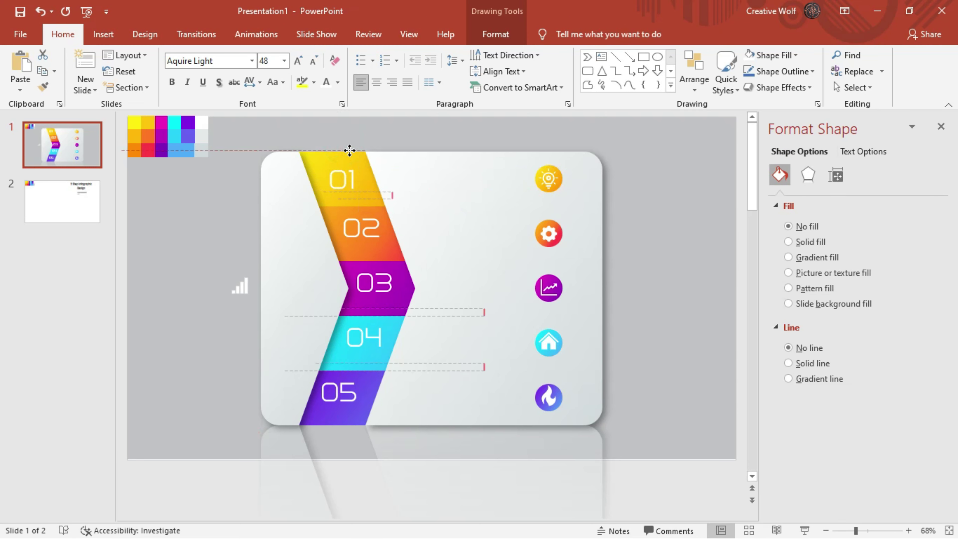
{"action": "left_click", "coordinate": [361, 231]}
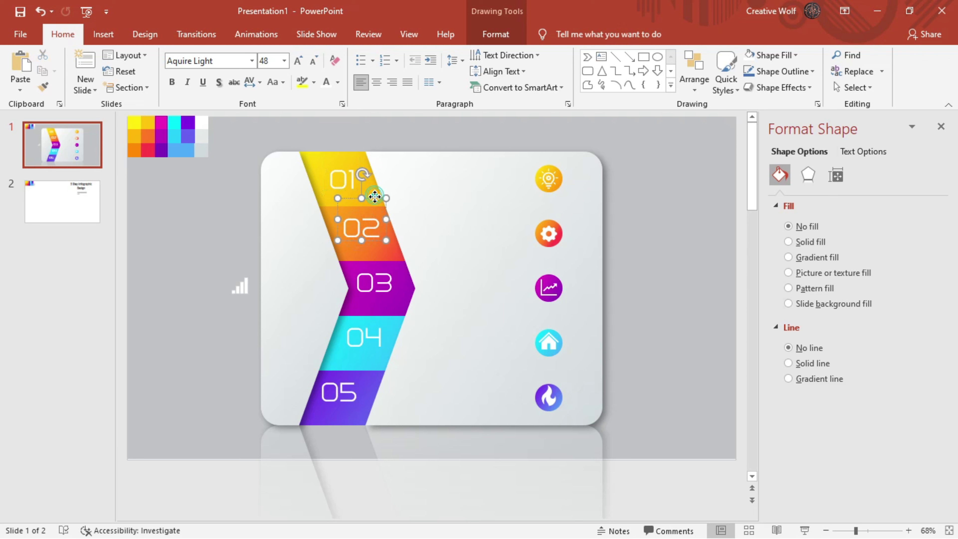
{"action": "left_click", "coordinate": [376, 204]}
{"action": "left_click", "coordinate": [345, 240]}
{"action": "left_click_drag", "start_coordinate": [380, 199], "coordinate": [381, 205]}
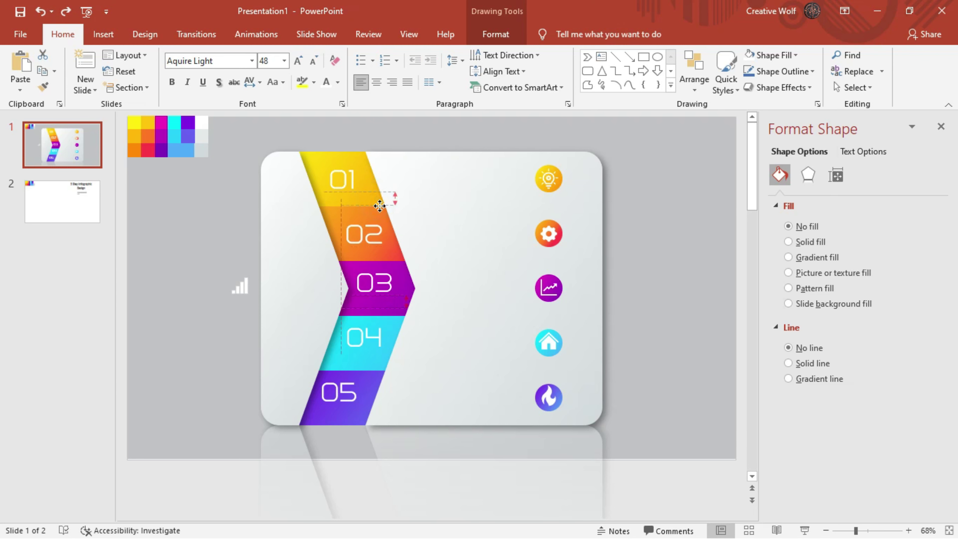
- Move numbers 03, 04 and 05 slightly down within their purple, cyan and bottom bands
{"action": "left_click", "coordinate": [387, 253]}
{"action": "left_click", "coordinate": [369, 288]}
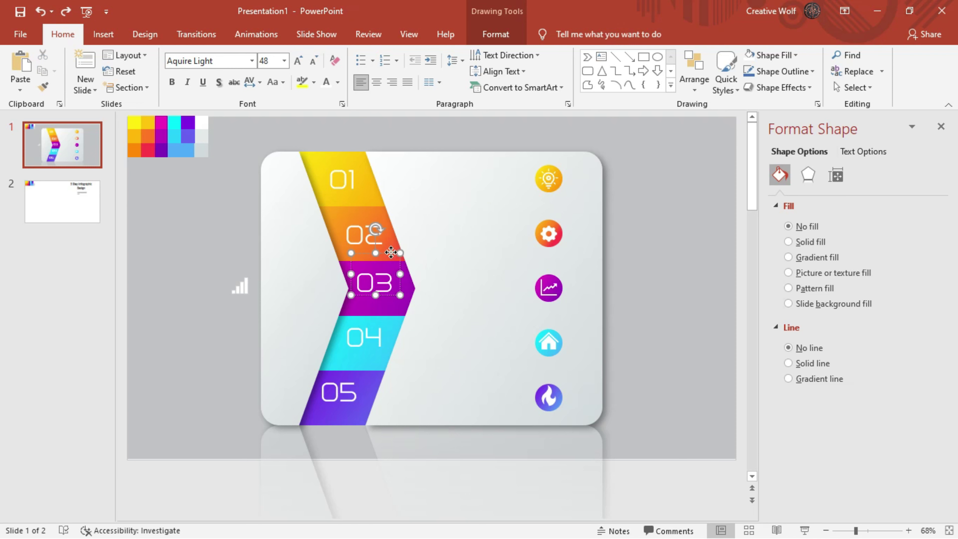
{"action": "left_click_drag", "start_coordinate": [391, 252], "coordinate": [391, 258]}
{"action": "left_click", "coordinate": [351, 358]}
{"action": "left_click", "coordinate": [378, 313]}
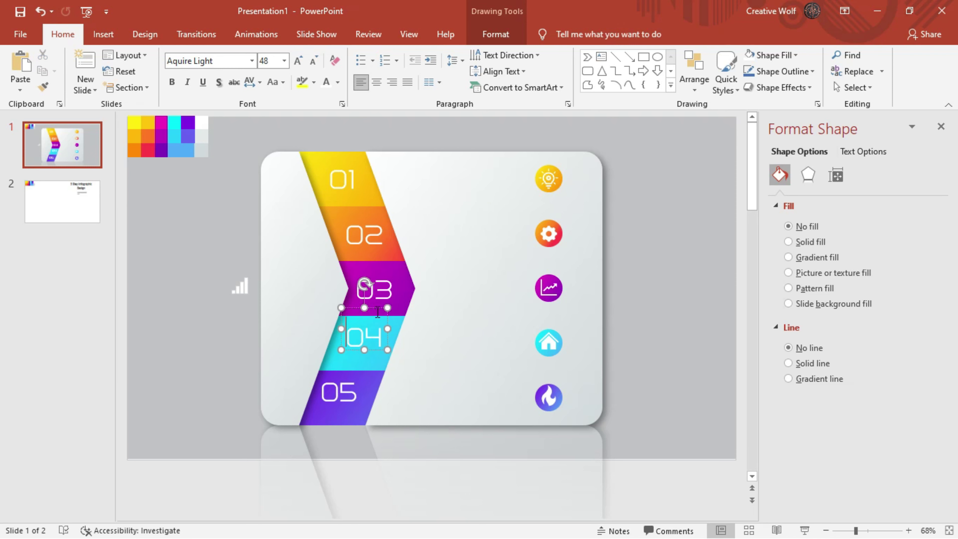
{"action": "left_click_drag", "start_coordinate": [378, 312], "coordinate": [378, 318]}
{"action": "left_click_drag", "start_coordinate": [348, 364], "coordinate": [349, 371]}
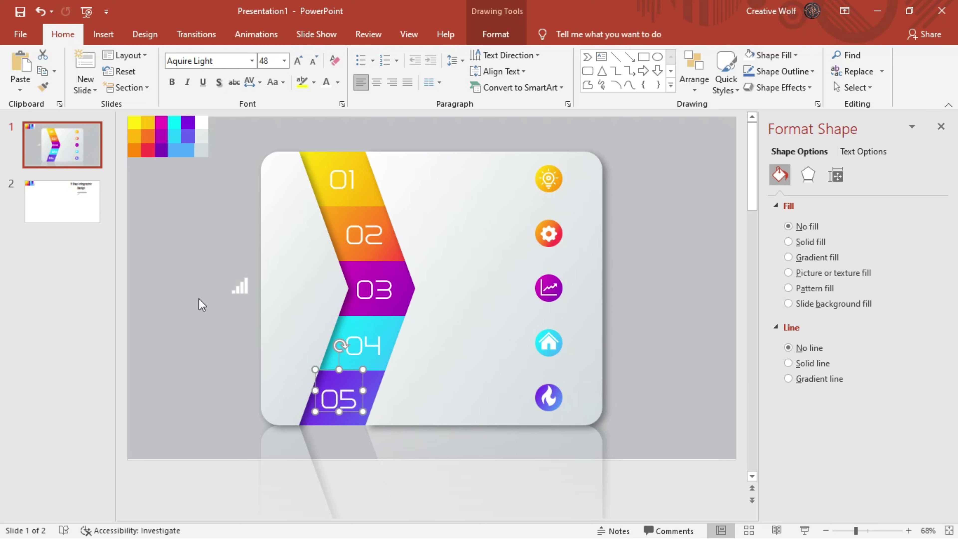
{"action": "left_click", "coordinate": [220, 246]}
{"action": "left_click", "coordinate": [254, 308]}
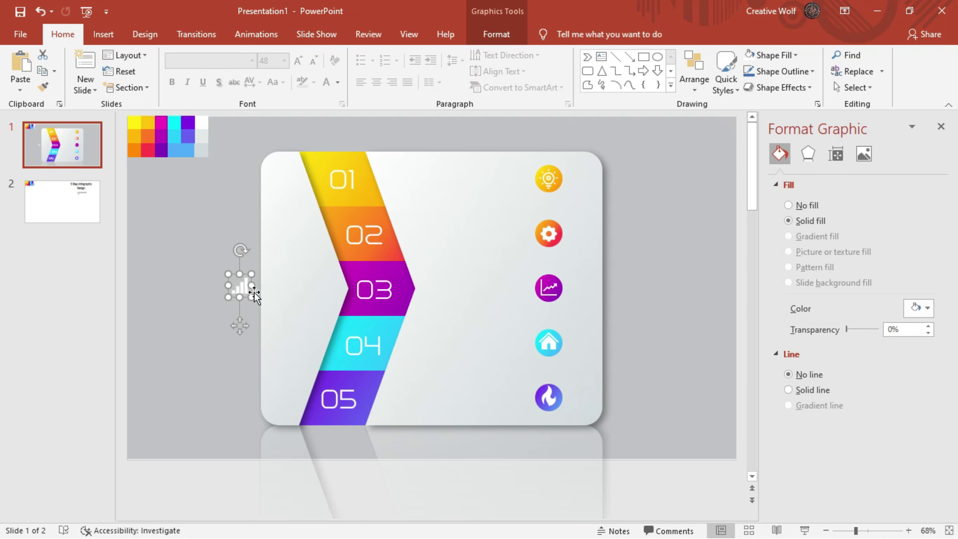
- Enlarge the bar-chart icon and convert it into editable shapes
{"action": "mouse_move", "coordinate": [255, 292]}
{"action": "left_mouse_down"}
{"action": "mouse_move", "coordinate": [292, 275]}
{"action": "mouse_move", "coordinate": [199, 249]}
{"action": "left_mouse_up"}
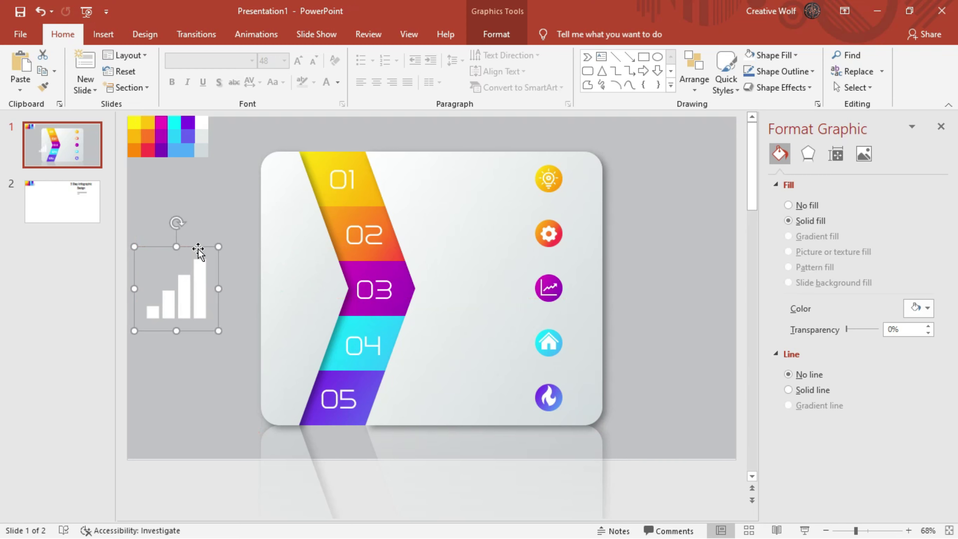
{"action": "key", "text": "ctrl+shift+g"}
{"action": "left_click", "coordinate": [453, 314]}
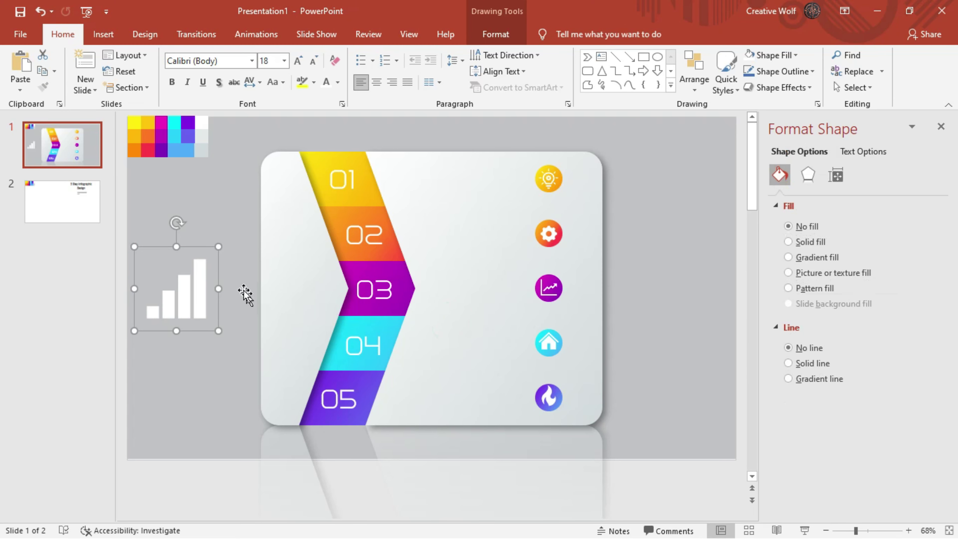
- Duplicate the tallest bar beside the original and make the copy 1" tall
{"action": "key", "text": "ctrl+c"}
{"action": "left_click", "coordinate": [207, 365]}
{"action": "key", "text": "ctrl+v"}
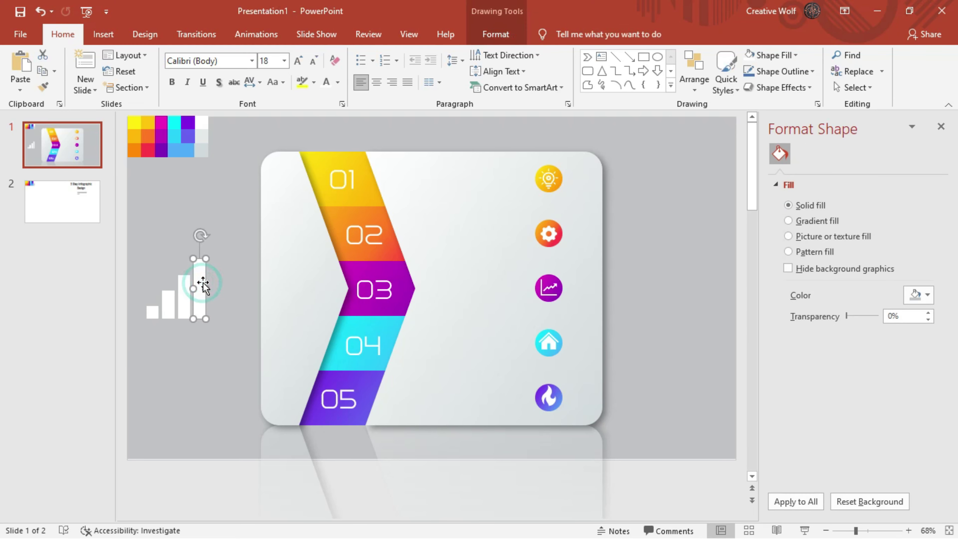
{"action": "left_click_drag", "start_coordinate": [204, 308], "coordinate": [219, 307]}
{"action": "left_click", "coordinate": [509, 32]}
{"action": "left_click", "coordinate": [846, 61]}
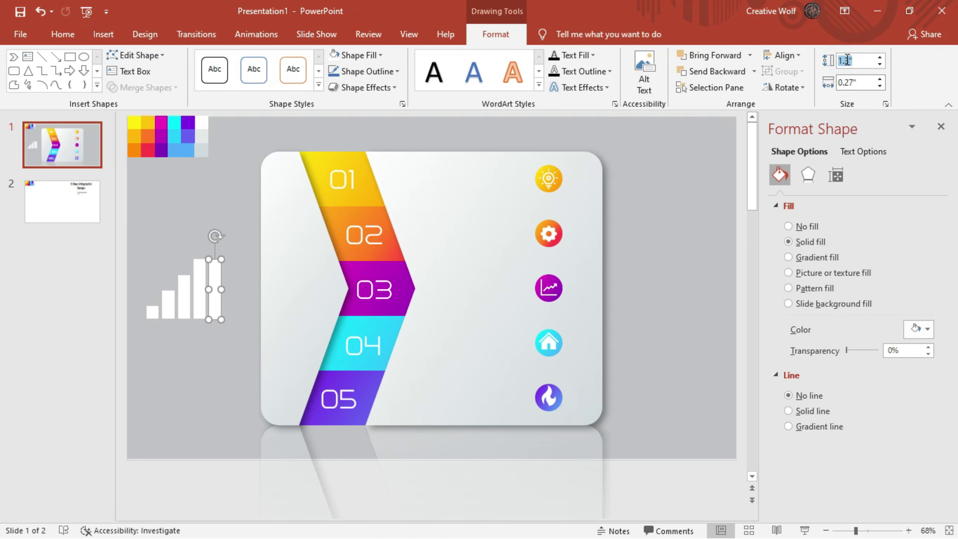
{"action": "type", "text": "1"}
{"action": "key", "text": "Tab"}
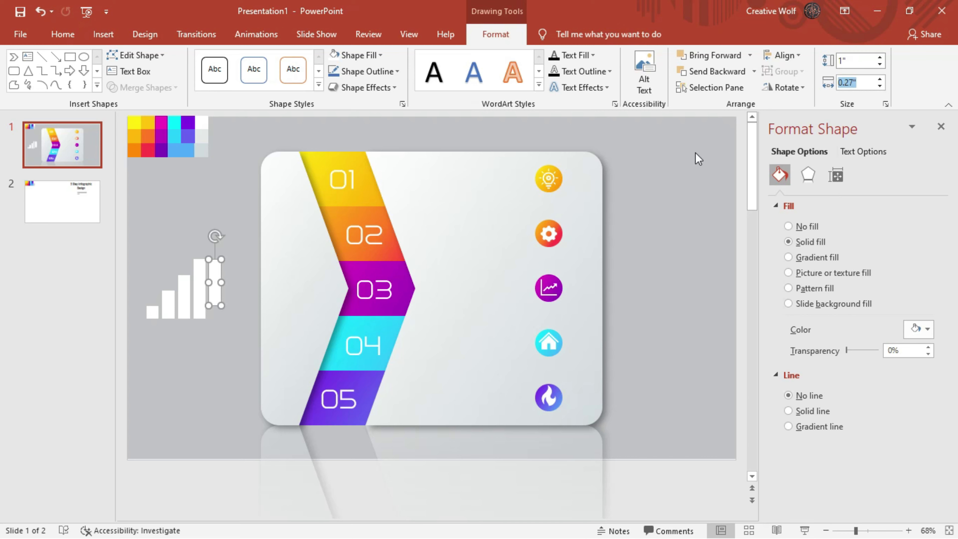
- Set the remaining bar heights to 0.8", 0.6", 0.4" and 0.2"
{"action": "left_click", "coordinate": [214, 317]}
{"action": "left_click", "coordinate": [199, 290]}
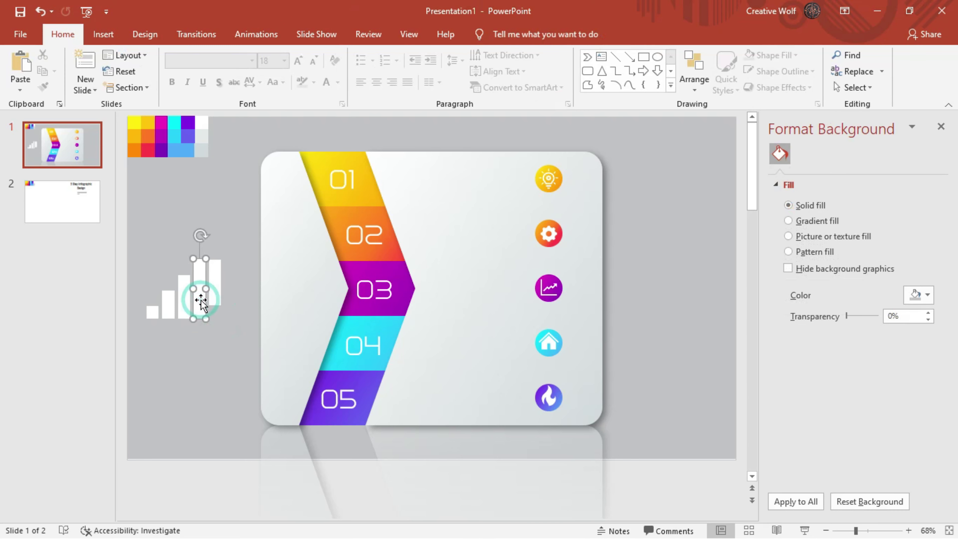
{"action": "left_click", "coordinate": [515, 36]}
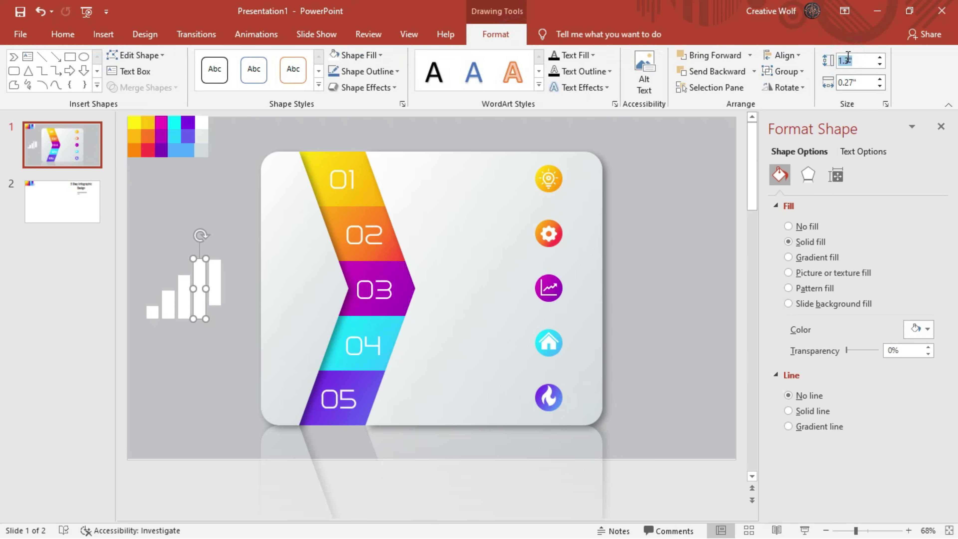
{"action": "key", "text": "Tab"}
{"action": "left_click", "coordinate": [184, 299]}
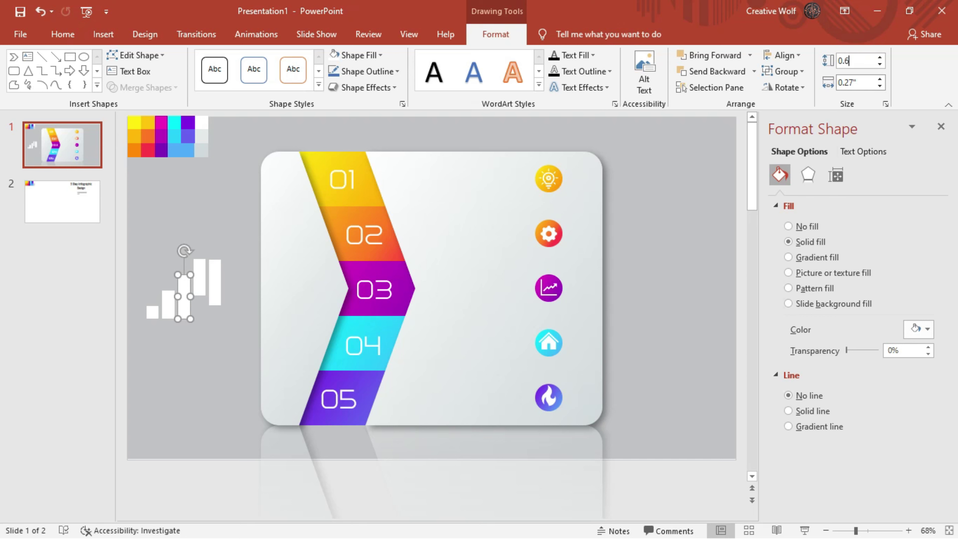
{"action": "key", "text": "Tab"}
{"action": "left_click", "coordinate": [168, 305]}
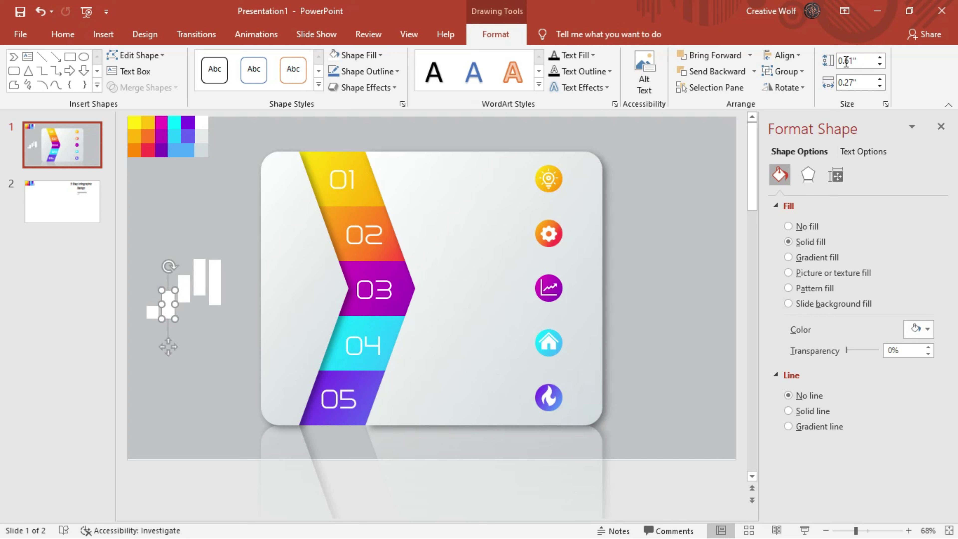
{"action": "key", "text": "Tab"}
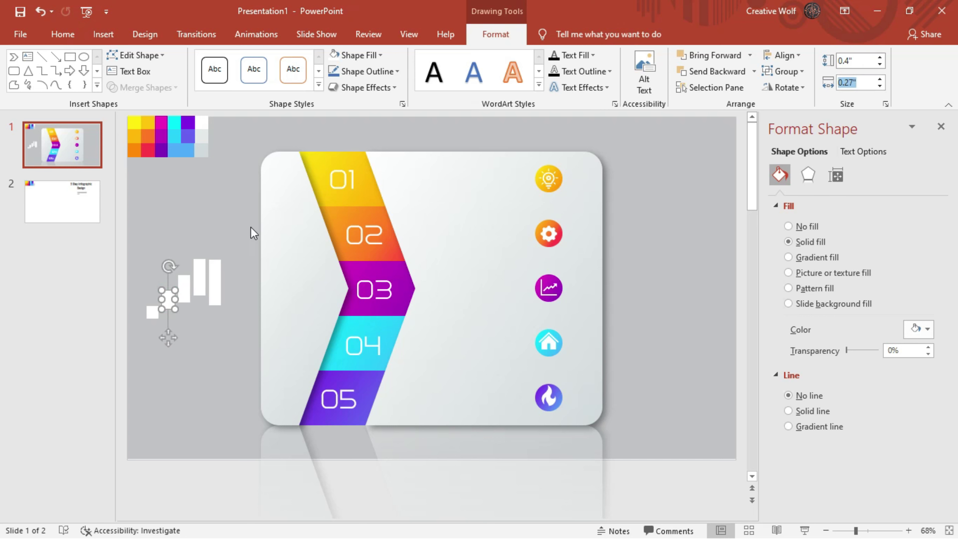
{"action": "left_click", "coordinate": [151, 312]}
{"action": "type", "text": "0.4"}
{"action": "key", "text": "Return"}
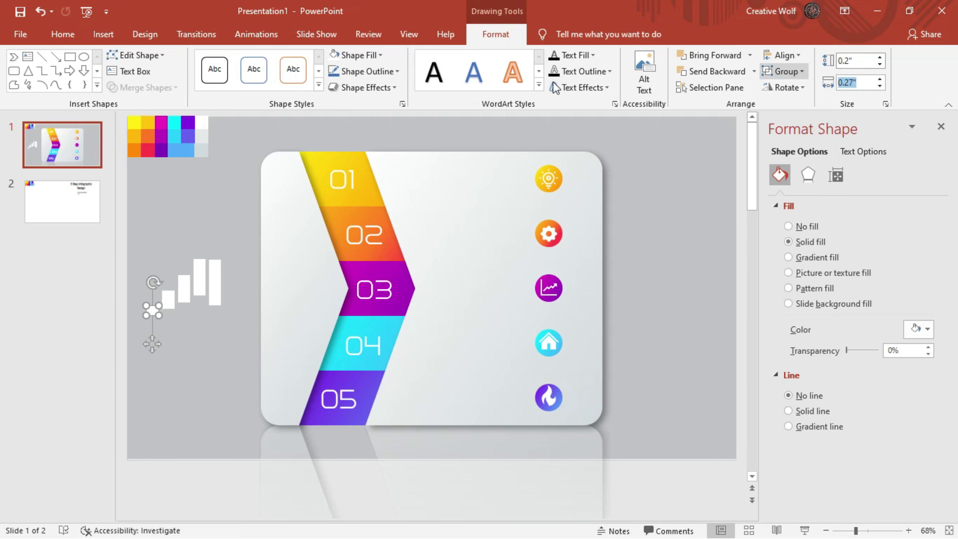
- Align the five bars along their bottom edges
{"action": "left_click_drag", "start_coordinate": [233, 219], "coordinate": [150, 348]}
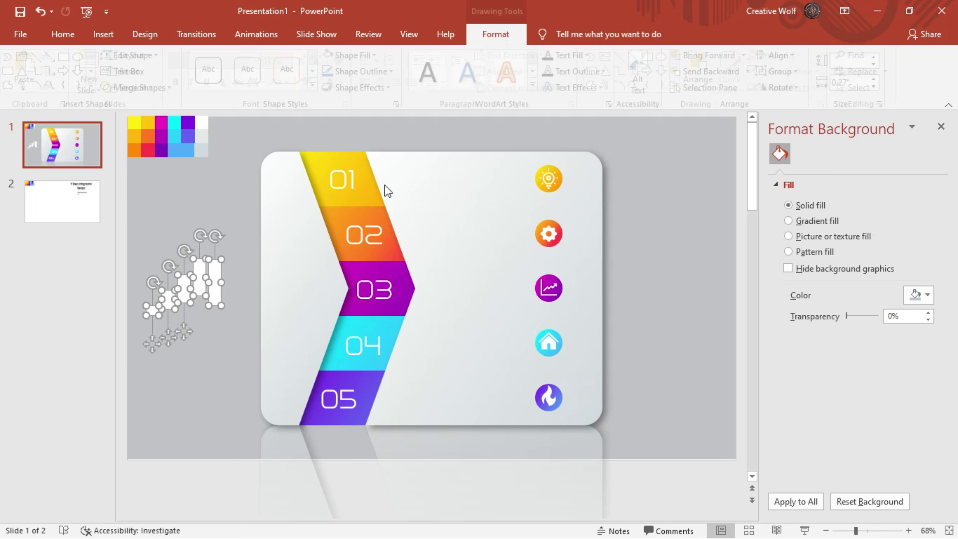
{"action": "left_click", "coordinate": [786, 88]}
{"action": "left_click", "coordinate": [785, 55]}
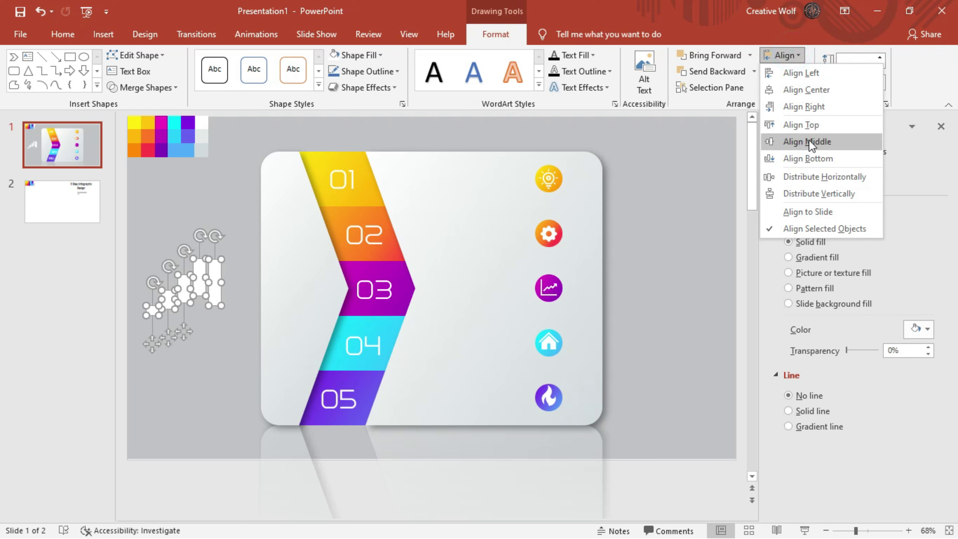
{"action": "left_click", "coordinate": [802, 158]}
- Give the smallest bar the 01 band's yellow gradient
{"action": "left_click", "coordinate": [212, 190]}
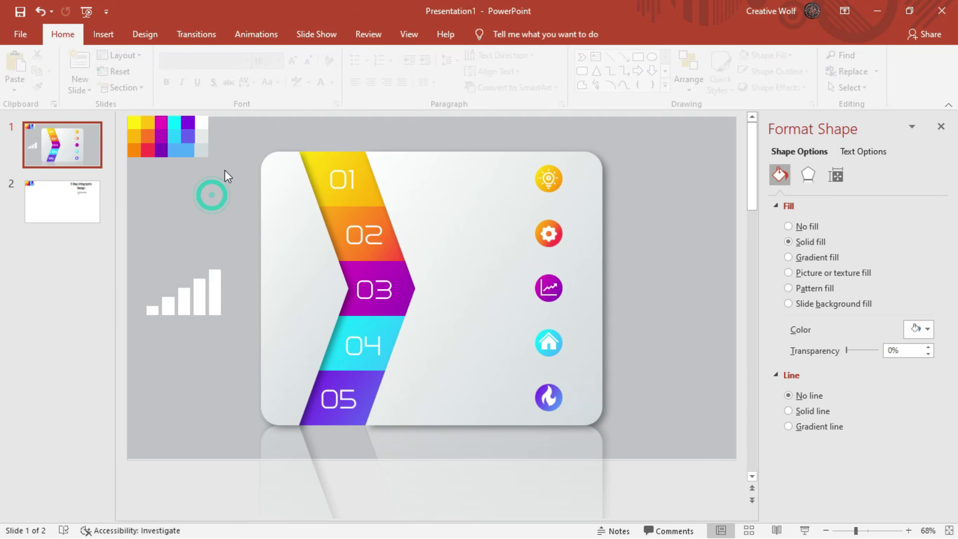
{"action": "left_click", "coordinate": [143, 311]}
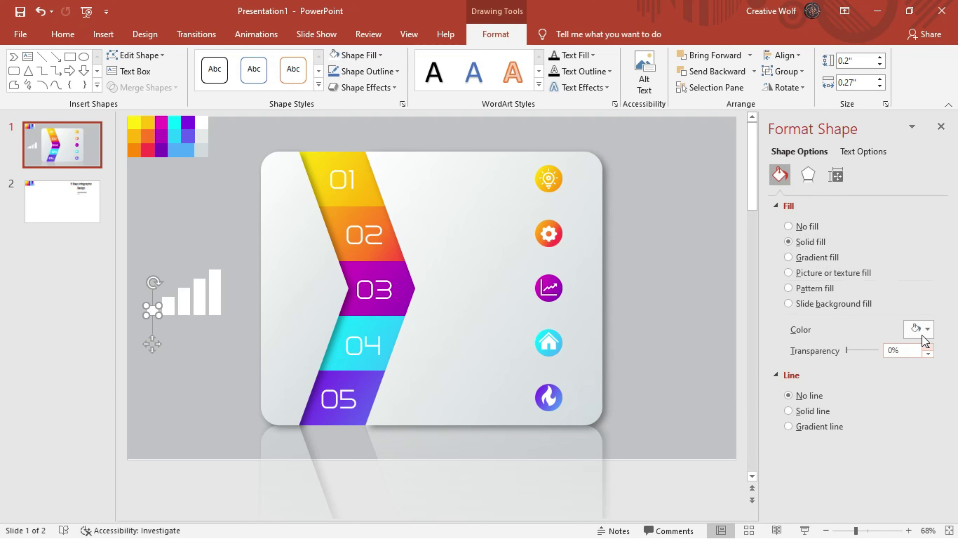
{"action": "left_click", "coordinate": [919, 329]}
{"action": "left_click", "coordinate": [854, 495]}
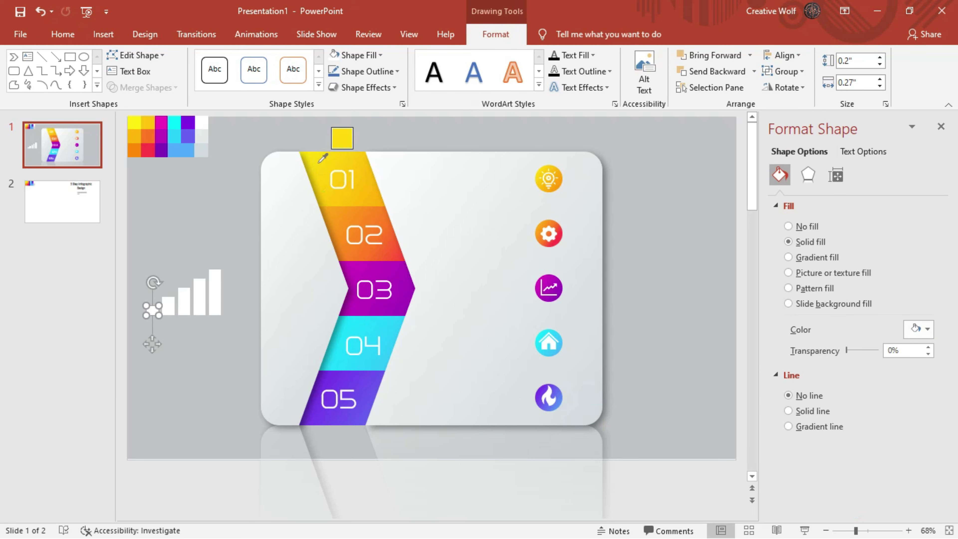
{"action": "left_click", "coordinate": [328, 164]}
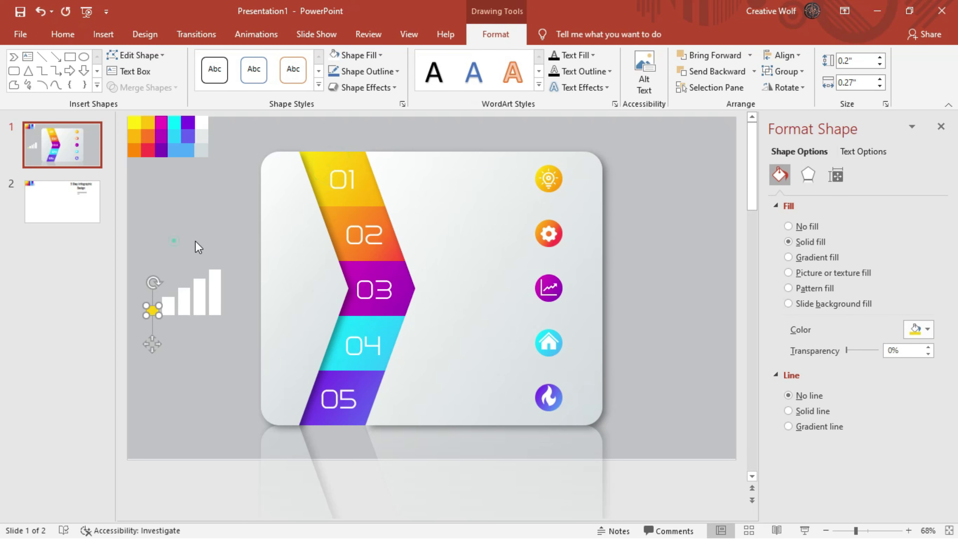
{"action": "left_click", "coordinate": [199, 244]}
{"action": "left_click", "coordinate": [290, 166]}
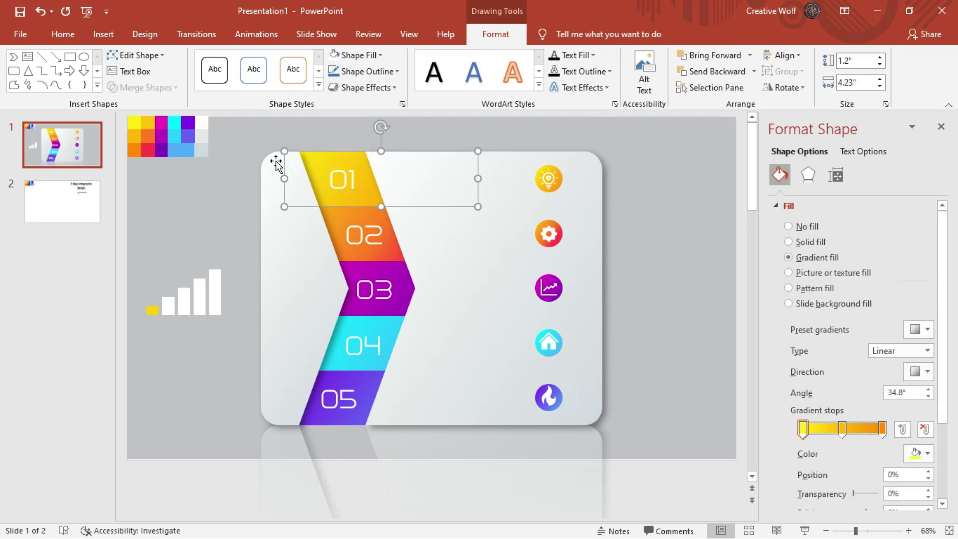
{"action": "left_click", "coordinate": [62, 36]}
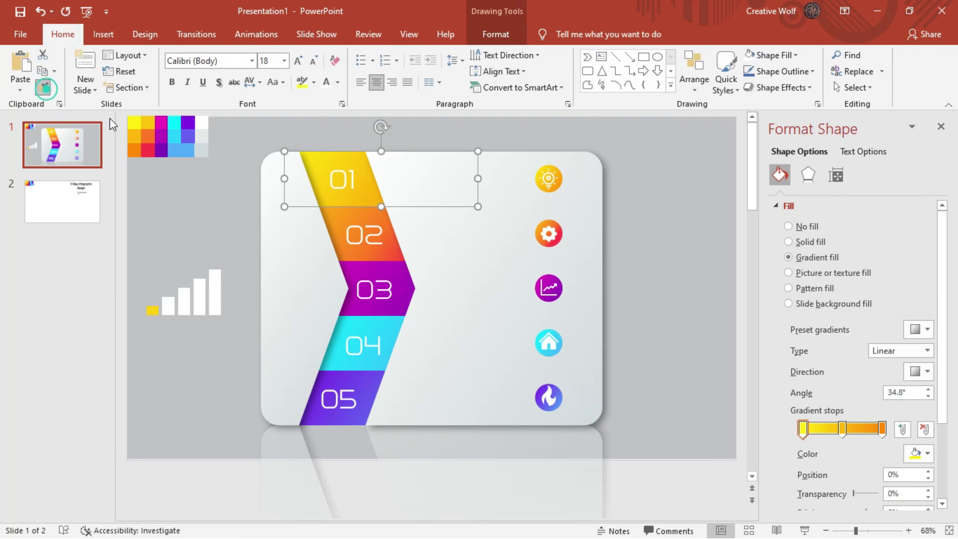
{"action": "left_click", "coordinate": [152, 312]}
- Copy the 02–05 band gradients (orange, magenta-purple, cyan, purple) onto the other four bars
{"action": "left_click", "coordinate": [334, 218]}
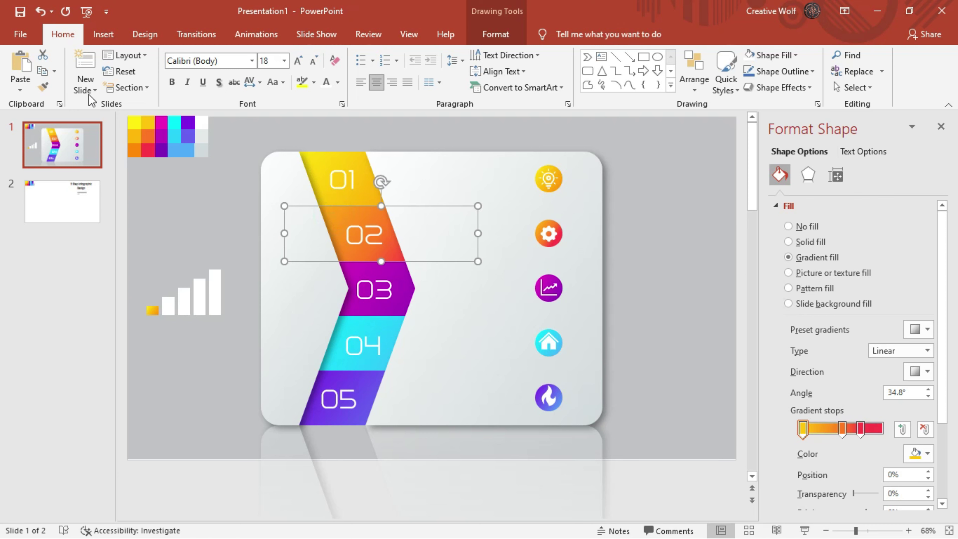
{"action": "left_click", "coordinate": [168, 305]}
{"action": "left_click", "coordinate": [345, 267]}
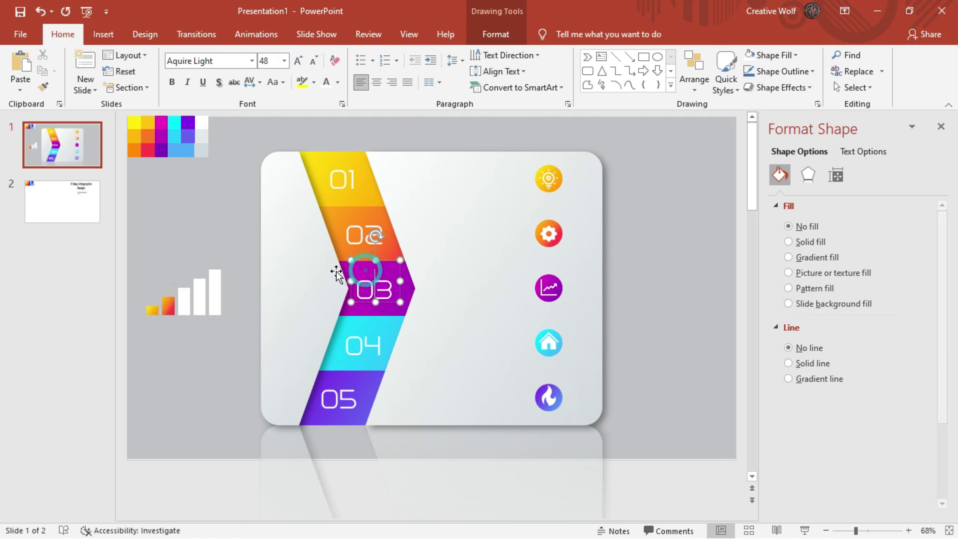
{"action": "left_click", "coordinate": [345, 268]}
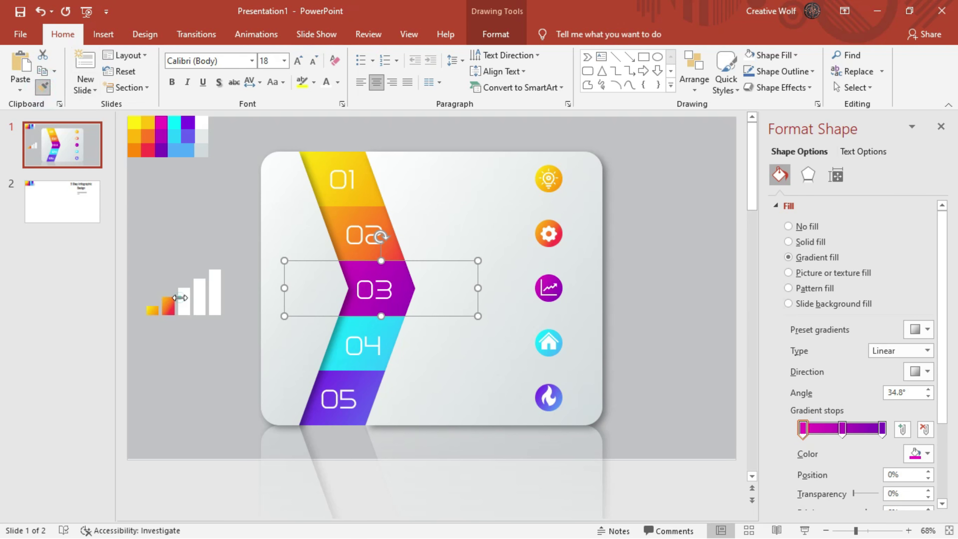
{"action": "left_click", "coordinate": [180, 298]}
{"action": "left_click", "coordinate": [333, 351]}
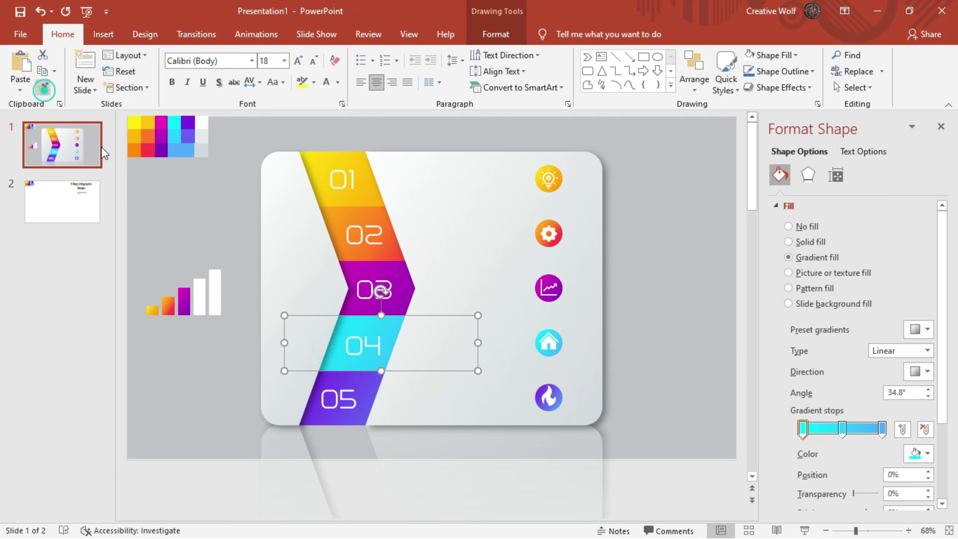
{"action": "left_click", "coordinate": [201, 301]}
{"action": "left_click", "coordinate": [371, 382]}
{"action": "left_click", "coordinate": [44, 88]}
{"action": "left_click", "coordinate": [215, 298]}
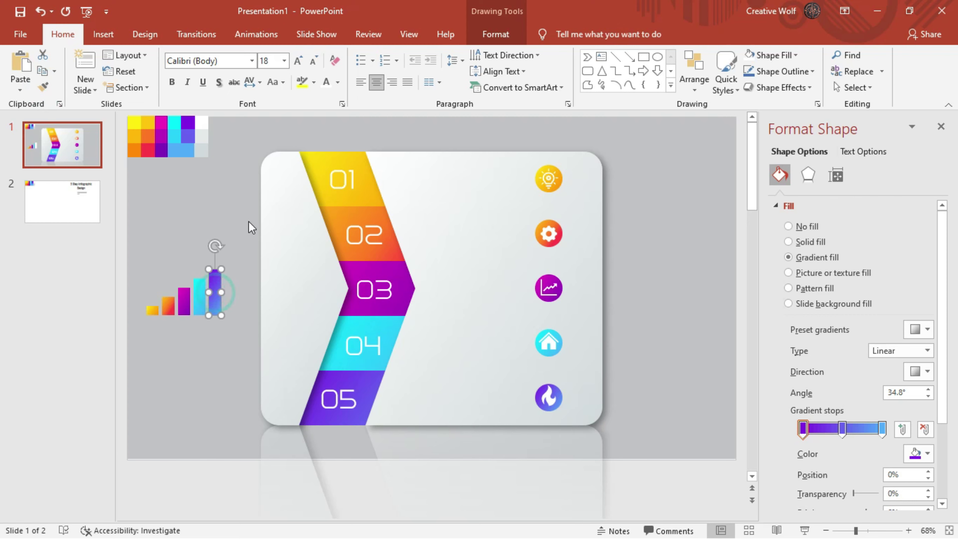
- Group the five bars, place them beside band 03, and scale to 0.6" tall proportionally
{"action": "left_click_drag", "start_coordinate": [249, 221], "coordinate": [139, 365]}
{"action": "key", "text": "ctrl+g"}
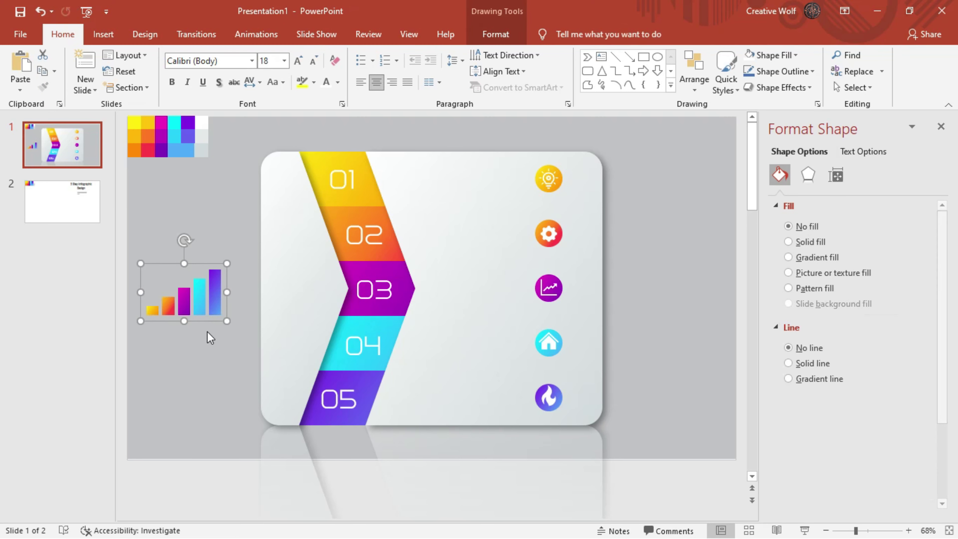
{"action": "mouse_move", "coordinate": [214, 318]}
{"action": "left_mouse_down"}
{"action": "mouse_move", "coordinate": [318, 327]}
{"action": "mouse_move", "coordinate": [327, 315]}
{"action": "left_mouse_up"}
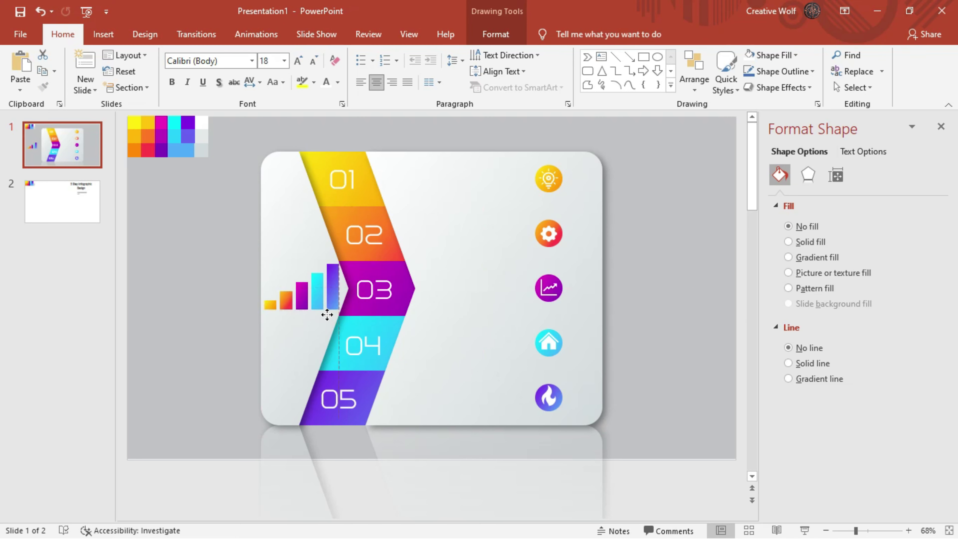
{"action": "left_click", "coordinate": [495, 33]}
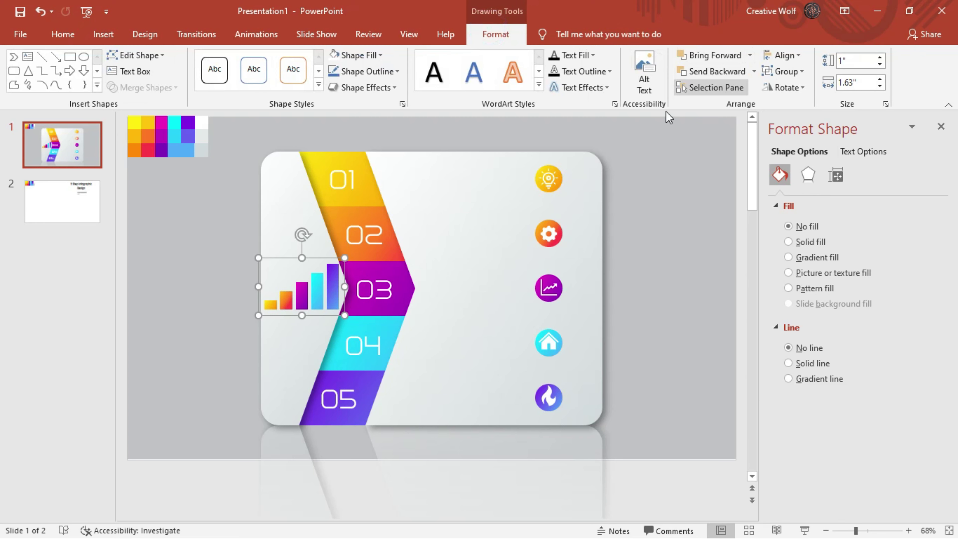
{"action": "left_click", "coordinate": [796, 151]}
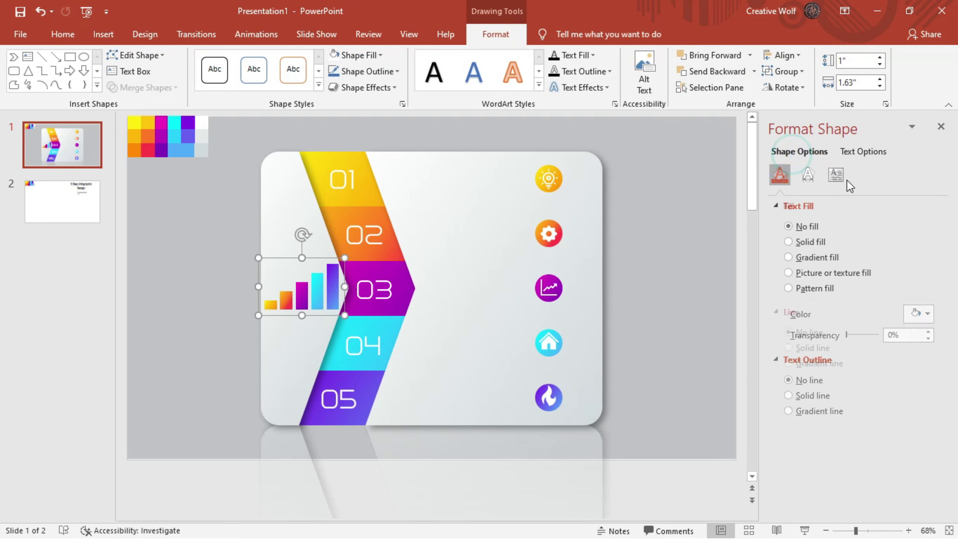
{"action": "left_click", "coordinate": [836, 176]}
{"action": "left_click", "coordinate": [792, 206]}
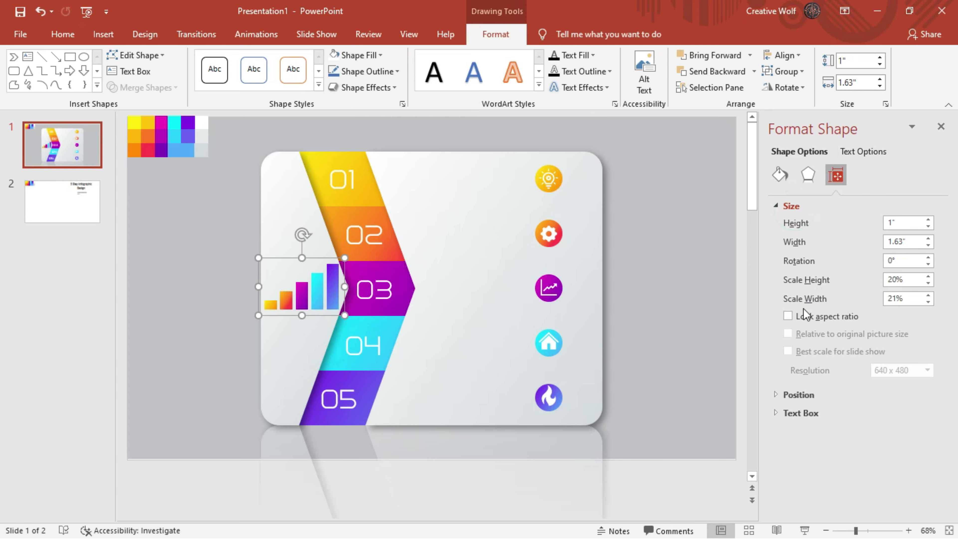
{"action": "left_click", "coordinate": [879, 67]}
{"action": "left_click", "coordinate": [879, 66]}
{"action": "left_click", "coordinate": [879, 67]}
{"action": "left_click", "coordinate": [879, 66]}
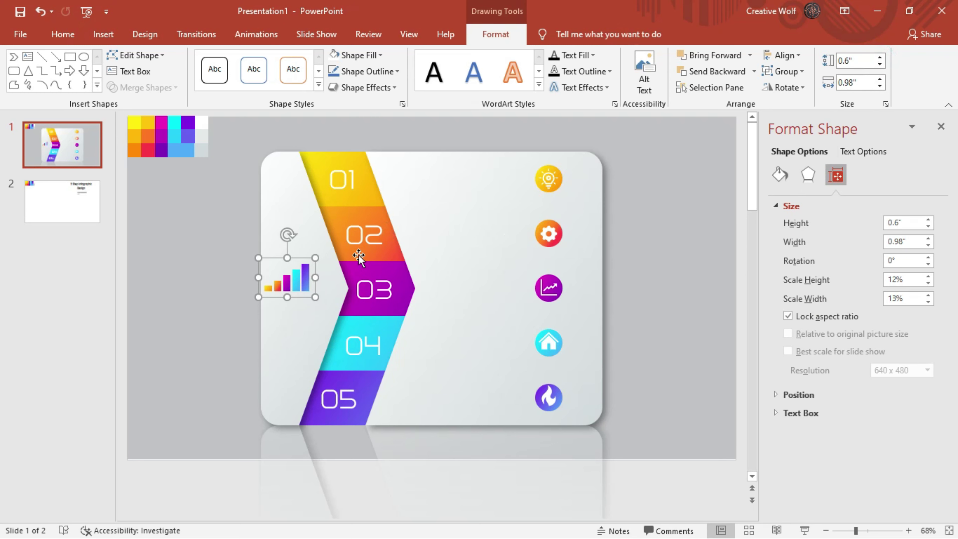
{"action": "left_click_drag", "start_coordinate": [306, 260], "coordinate": [317, 265]}
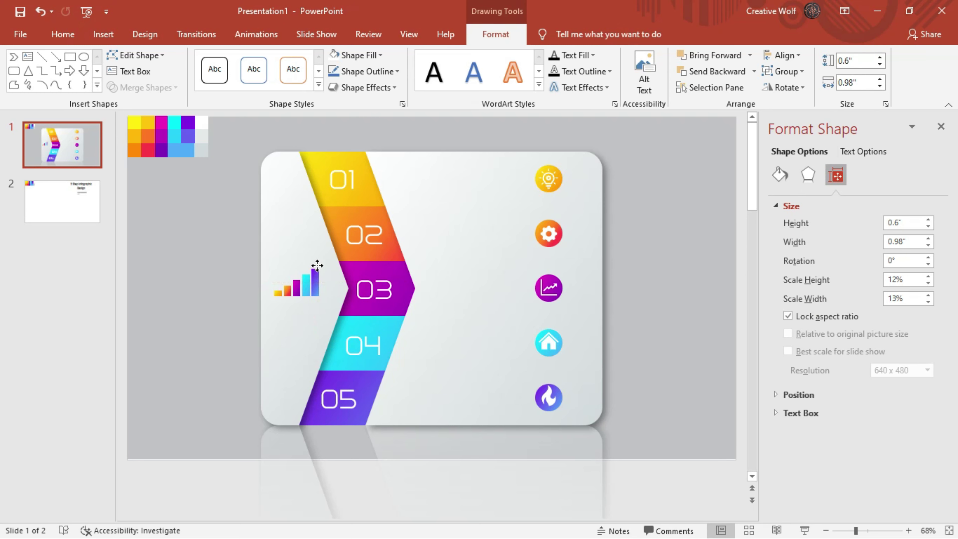
- Paste slide 2's '5 Step Infographic Design' title and body text onto slide 1, title top right, text by the lightbulb
{"action": "left_click", "coordinate": [278, 233]}
{"action": "left_click", "coordinate": [101, 208]}
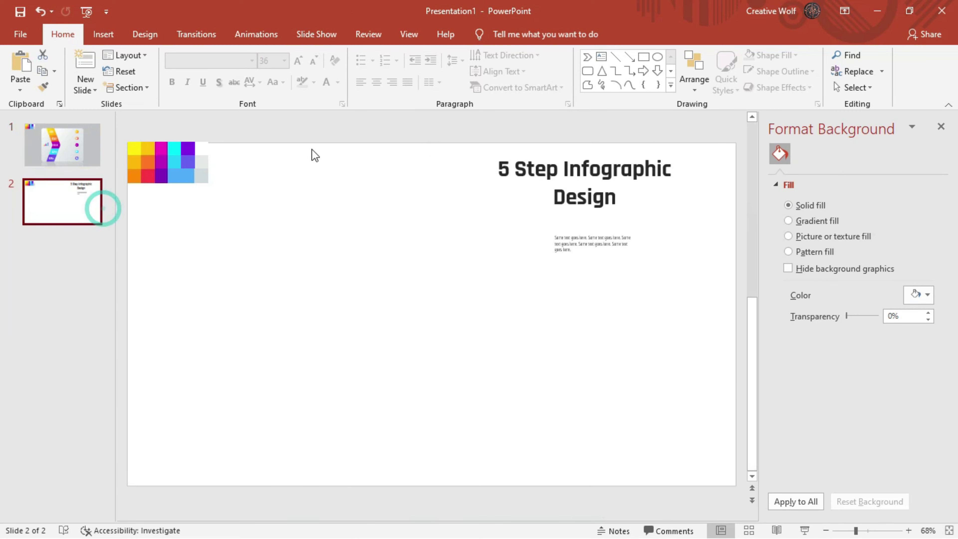
{"action": "left_click", "coordinate": [533, 176]}
{"action": "left_click", "coordinate": [558, 240], "text": "shift"}
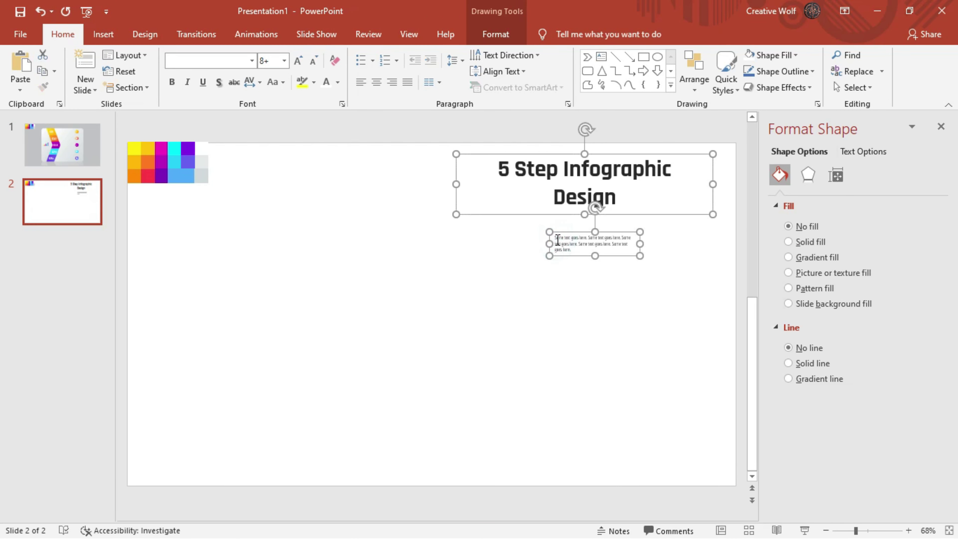
{"action": "left_click", "coordinate": [77, 154]}
{"action": "key", "text": "ctrl+v"}
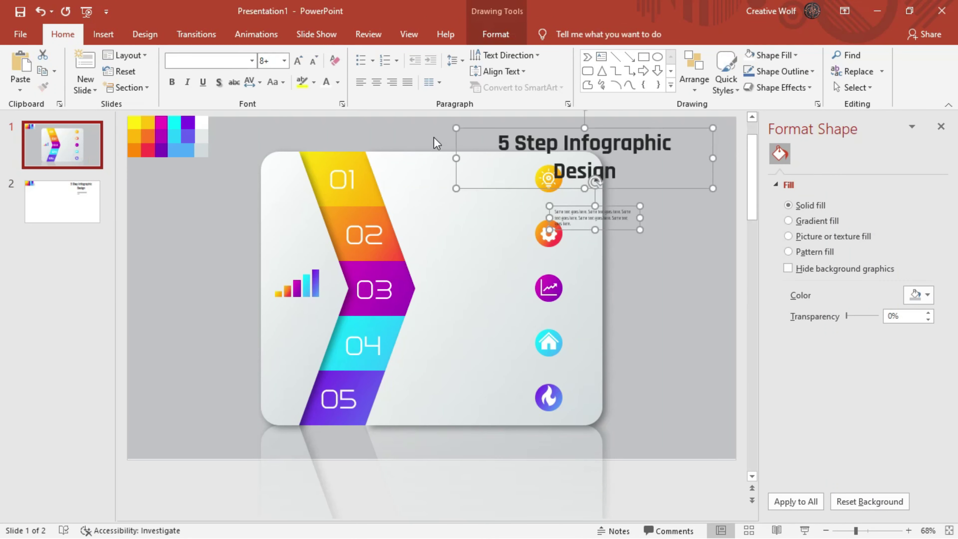
{"action": "left_click_drag", "start_coordinate": [545, 129], "coordinate": [608, 118]}
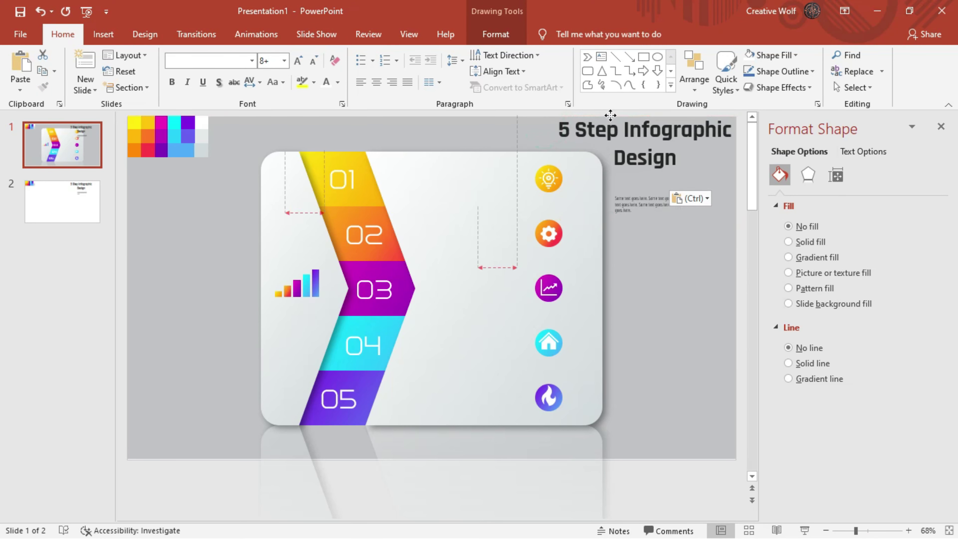
{"action": "left_click", "coordinate": [657, 206]}
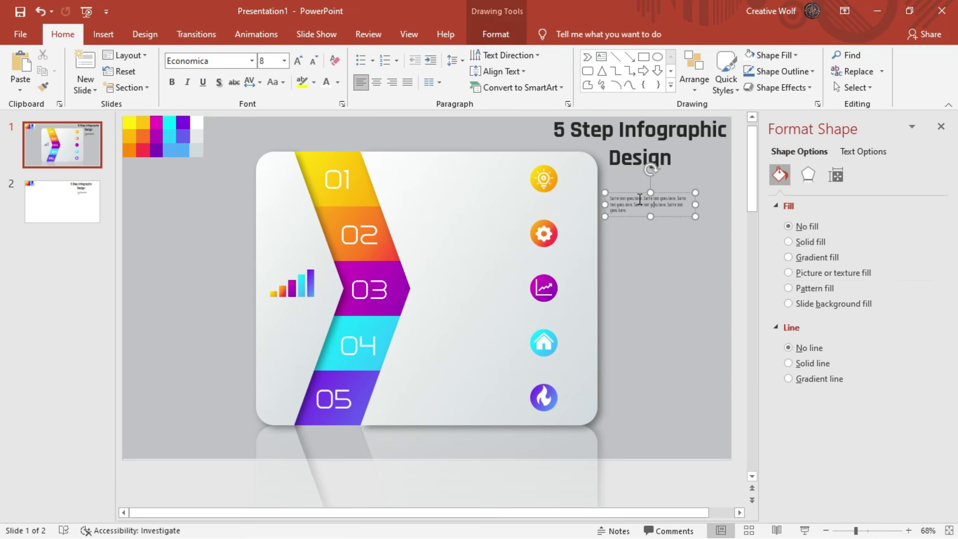
{"action": "left_click_drag", "start_coordinate": [637, 195], "coordinate": [585, 199]}
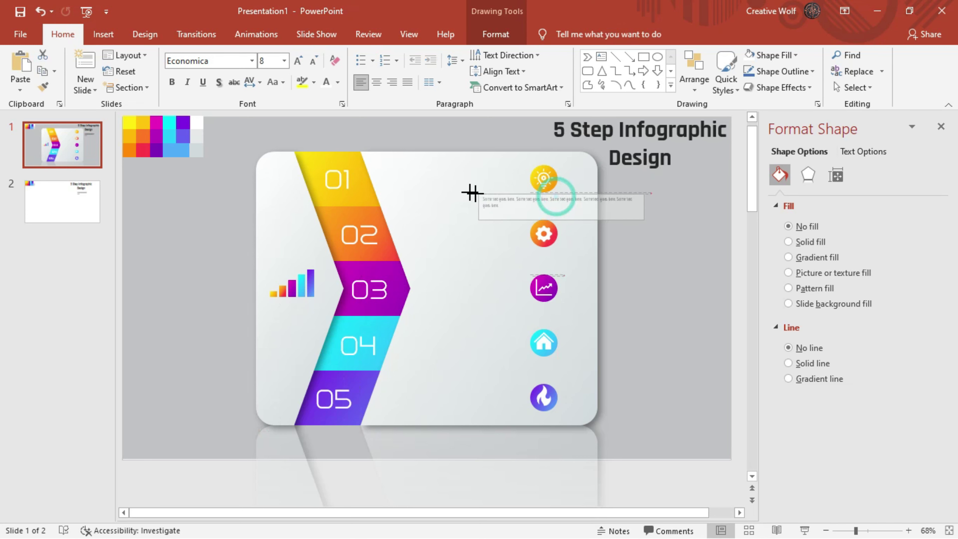
{"action": "left_click_drag", "start_coordinate": [583, 196], "coordinate": [477, 191]}
- Add a smaller Montserrat ExtraBold 'FIRST OPTION' heading at the card's top centre
{"action": "left_click", "coordinate": [601, 57]}
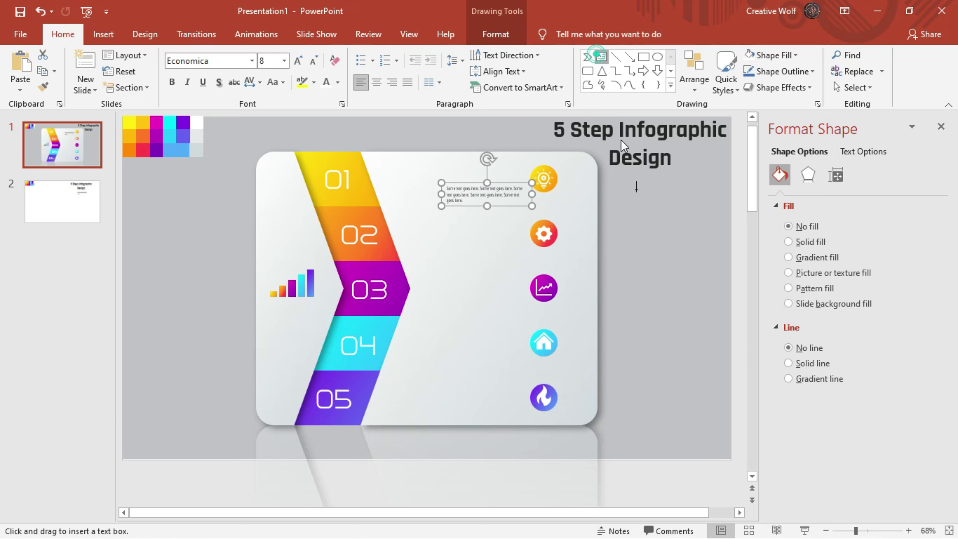
{"action": "left_click", "coordinate": [640, 209]}
{"action": "type", "text": "FIRS"}
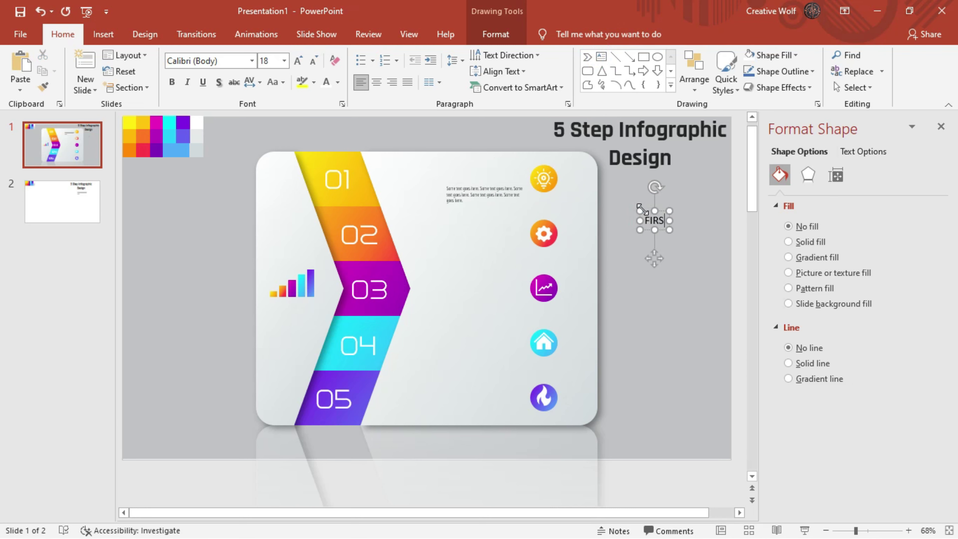
{"action": "type", "text": "T OPTIO"}
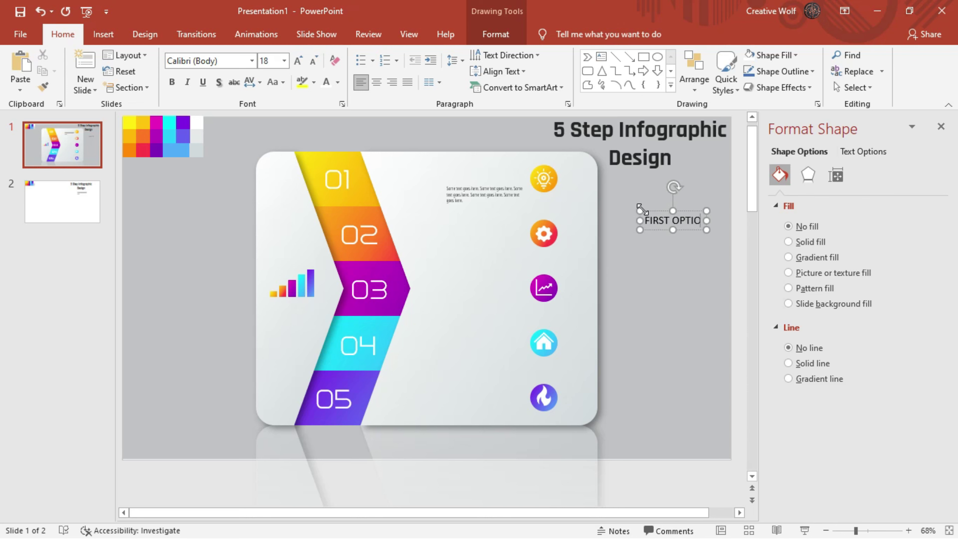
{"action": "type", "text": "N"}
{"action": "key", "text": "ctrl+a"}
{"action": "left_click", "coordinate": [214, 59]}
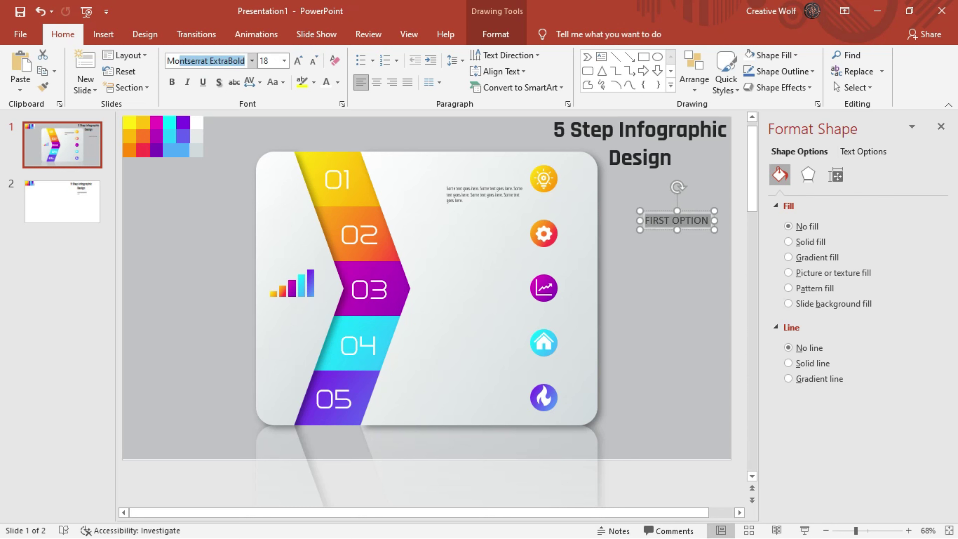
{"action": "key", "text": "Return"}
{"action": "left_click", "coordinate": [313, 60]}
{"action": "left_click", "coordinate": [313, 60]}
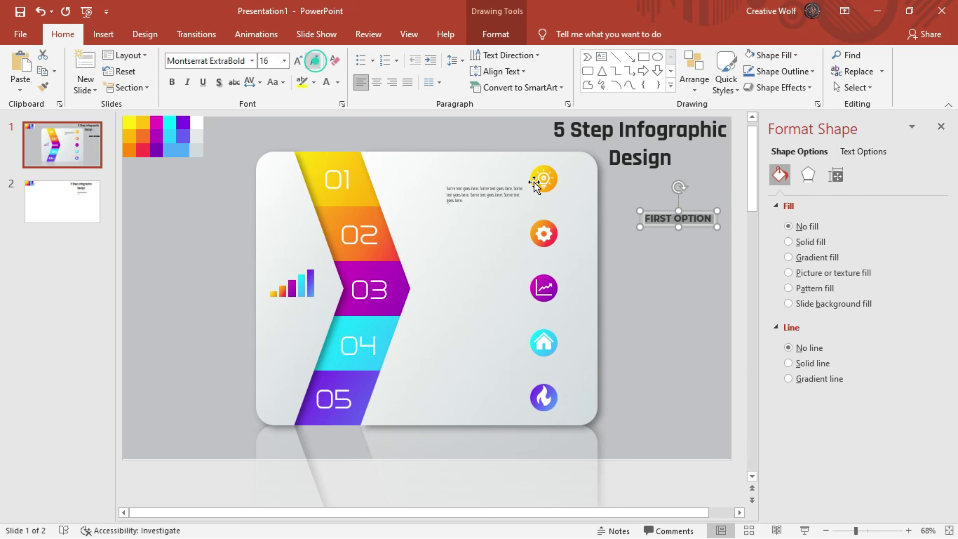
{"action": "mouse_move", "coordinate": [707, 215]}
{"action": "left_mouse_down"}
{"action": "mouse_move", "coordinate": [469, 161]}
{"action": "mouse_move", "coordinate": [468, 170]}
{"action": "left_mouse_up"}
- Add a 12 pt 'INFOGRAPHICS' subheading under it and group it with the heading and body text
{"action": "type", "text": "INFOGRAPHCICS"}
{"action": "double_click", "coordinate": [452, 176]}
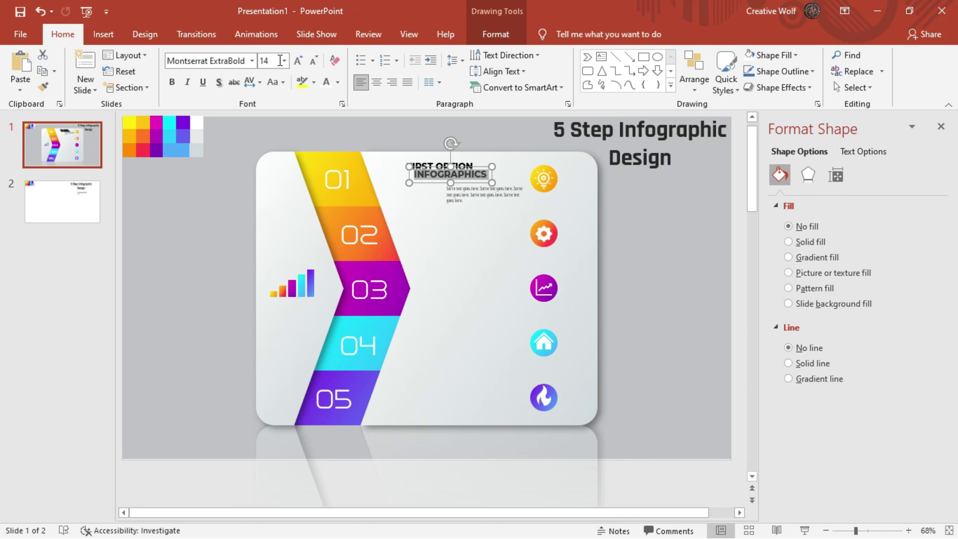
{"action": "left_click", "coordinate": [312, 61]}
{"action": "left_click_drag", "start_coordinate": [454, 171], "coordinate": [460, 175]}
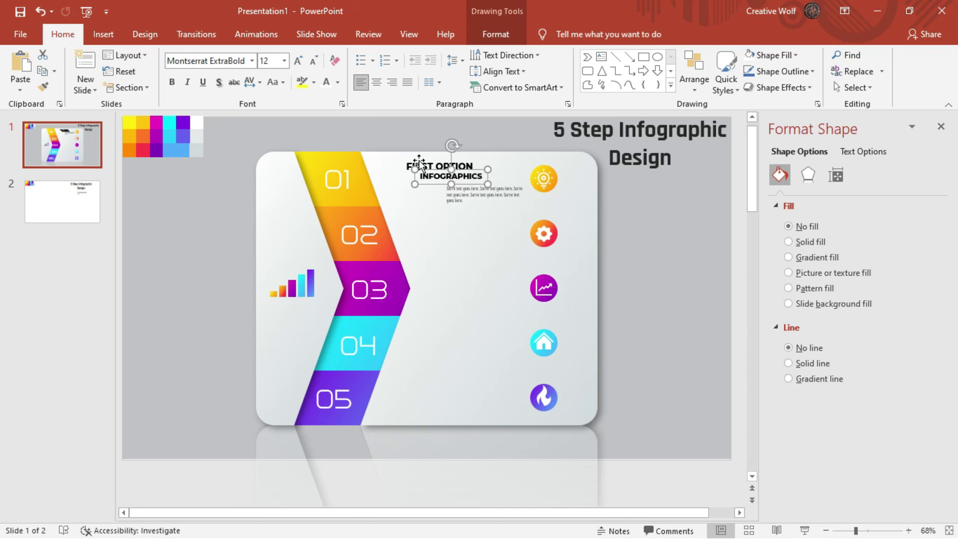
{"action": "left_click", "coordinate": [456, 189]}
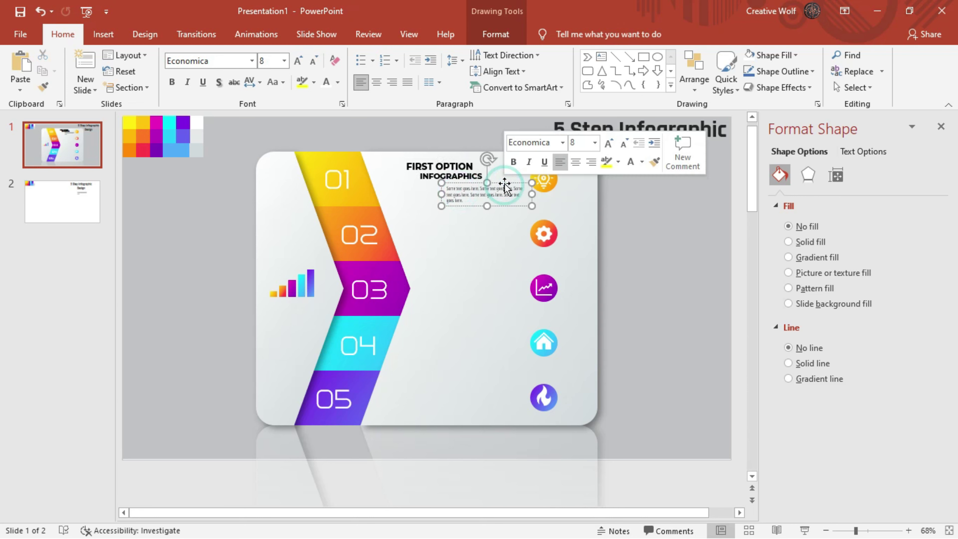
{"action": "left_click", "coordinate": [458, 175], "text": "shift"}
{"action": "left_click", "coordinate": [438, 166], "text": "shift"}
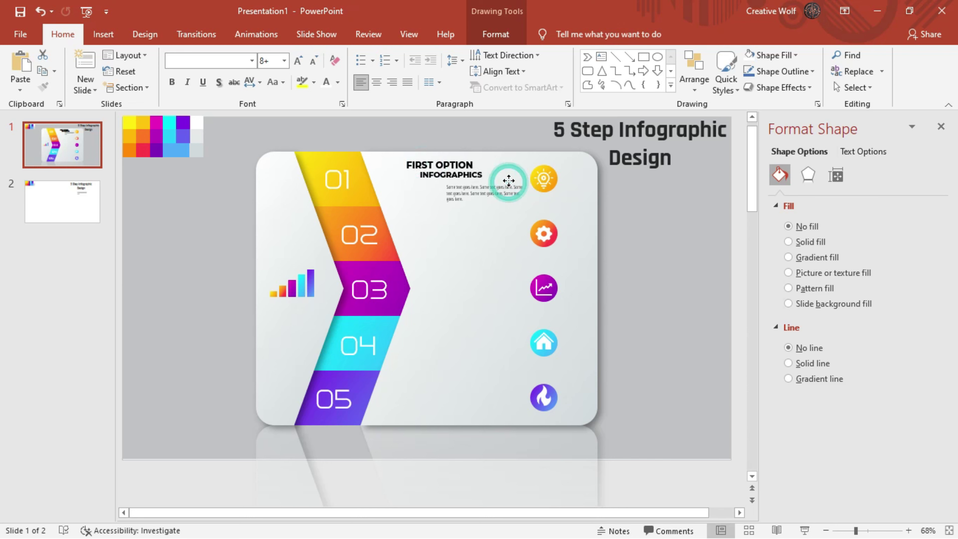
{"action": "key", "text": "ctrl+g"}
- Place copies of the FIRST OPTION text group beside steps 02, 03, 04 and 05
{"action": "left_click_drag", "start_coordinate": [498, 156], "coordinate": [507, 208]}
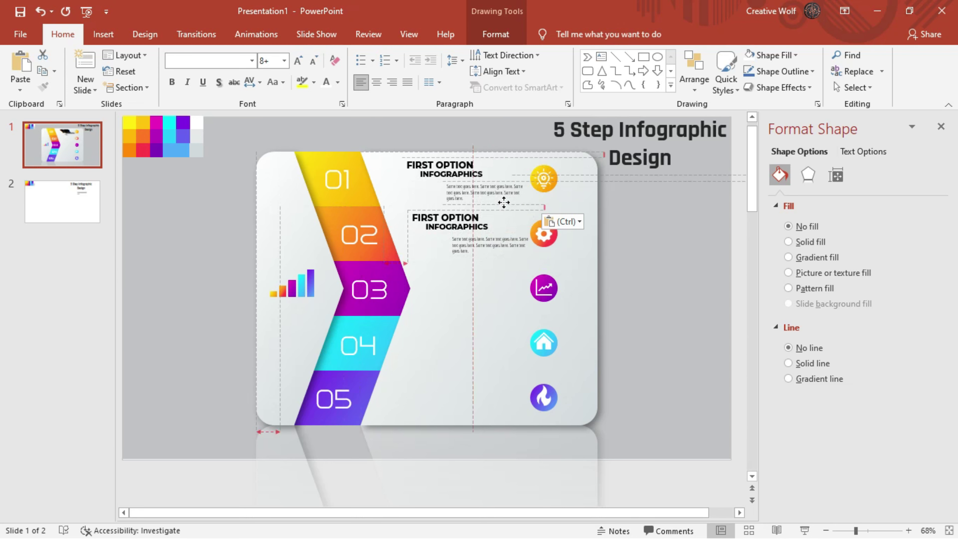
{"action": "left_click_drag", "start_coordinate": [498, 176], "coordinate": [496, 260]}
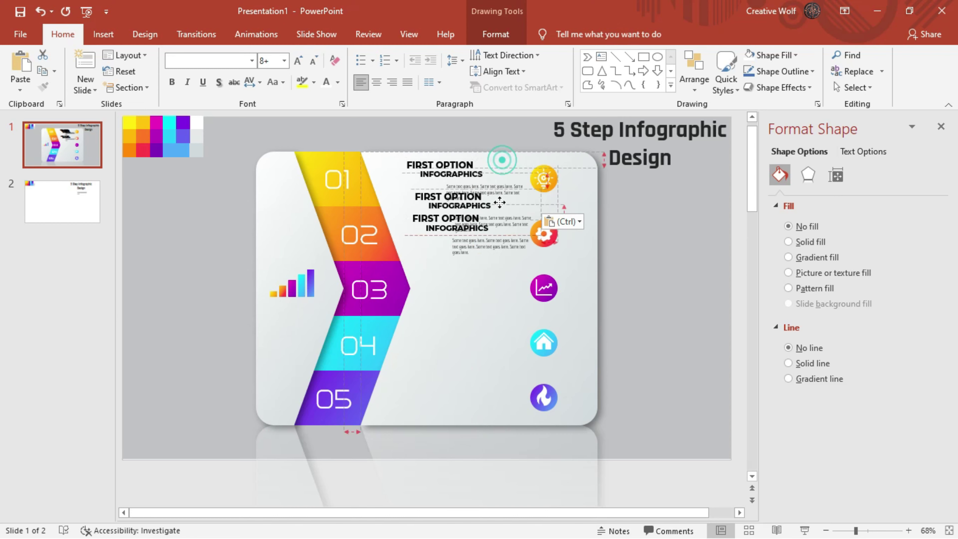
{"action": "left_click_drag", "start_coordinate": [499, 158], "coordinate": [491, 305]}
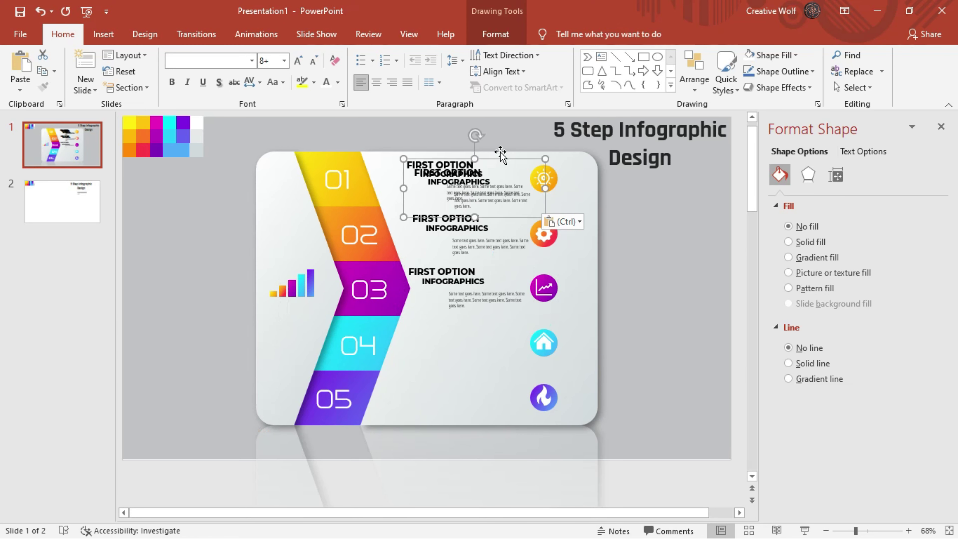
{"action": "left_click_drag", "start_coordinate": [498, 164], "coordinate": [489, 368]}
- Centre-align the five text groups in a column, nudge them right, and ungroup them
{"action": "left_click", "coordinate": [455, 186]}
{"action": "left_click", "coordinate": [452, 247], "text": "shift"}
{"action": "left_click", "coordinate": [449, 298], "text": "shift"}
{"action": "left_click", "coordinate": [445, 341], "text": "shift"}
{"action": "left_click", "coordinate": [432, 379], "text": "shift"}
{"action": "left_click", "coordinate": [496, 34]}
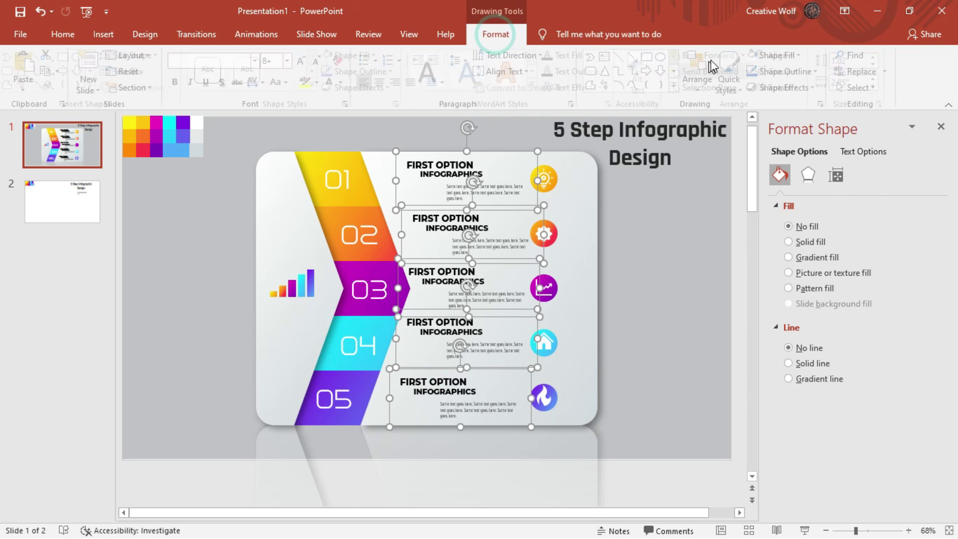
{"action": "left_click", "coordinate": [783, 55]}
{"action": "left_click", "coordinate": [785, 90]}
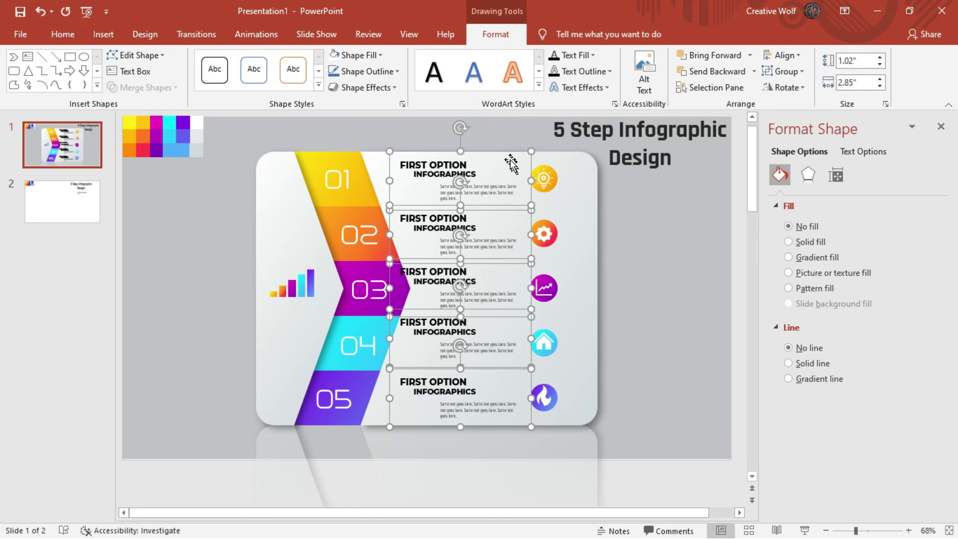
{"action": "key", "text": "Right"}
{"action": "key", "text": "Right"}
{"action": "key", "text": "Right"}
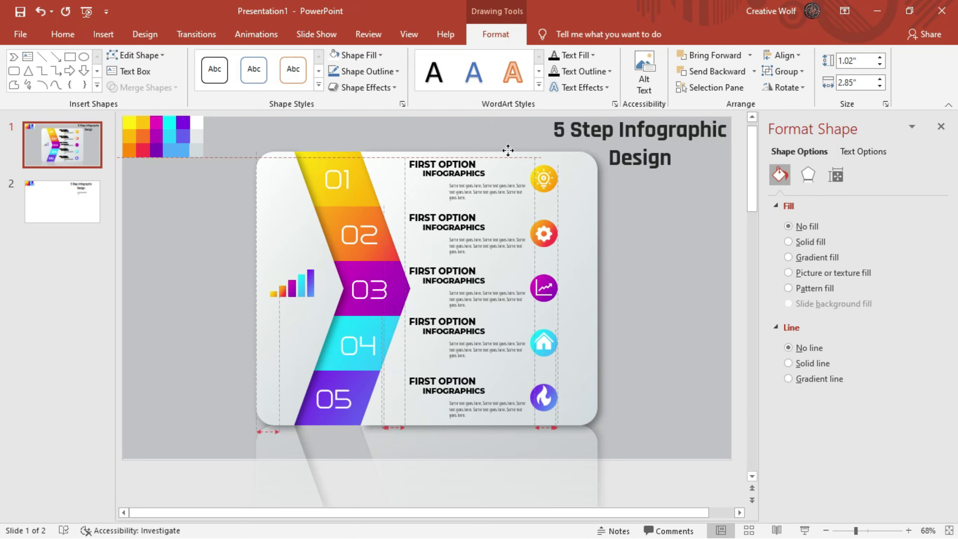
{"action": "key", "text": "ctrl+shift+g"}
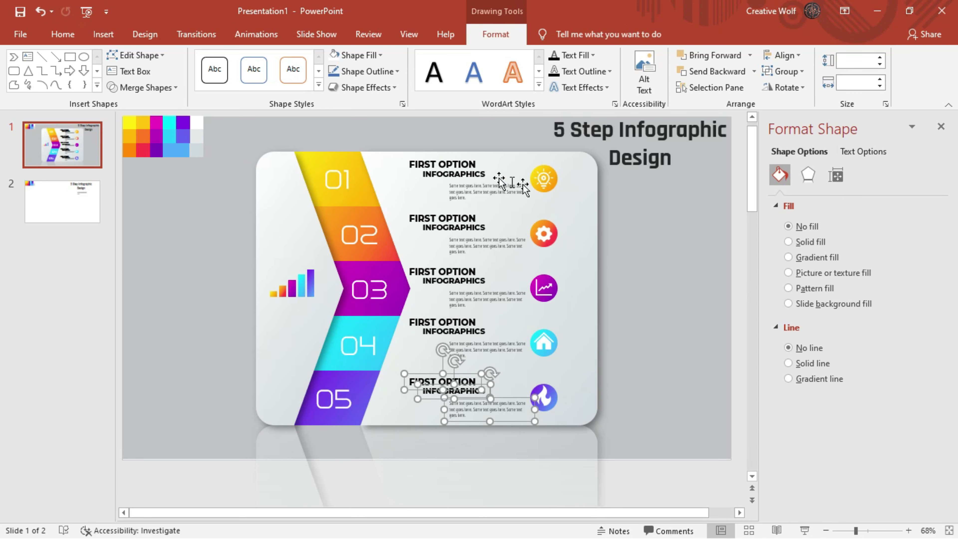
- Rename the row 02 and 03 headings to SECOND OPTION and THIRD OPTION
{"action": "left_click", "coordinate": [434, 161]}
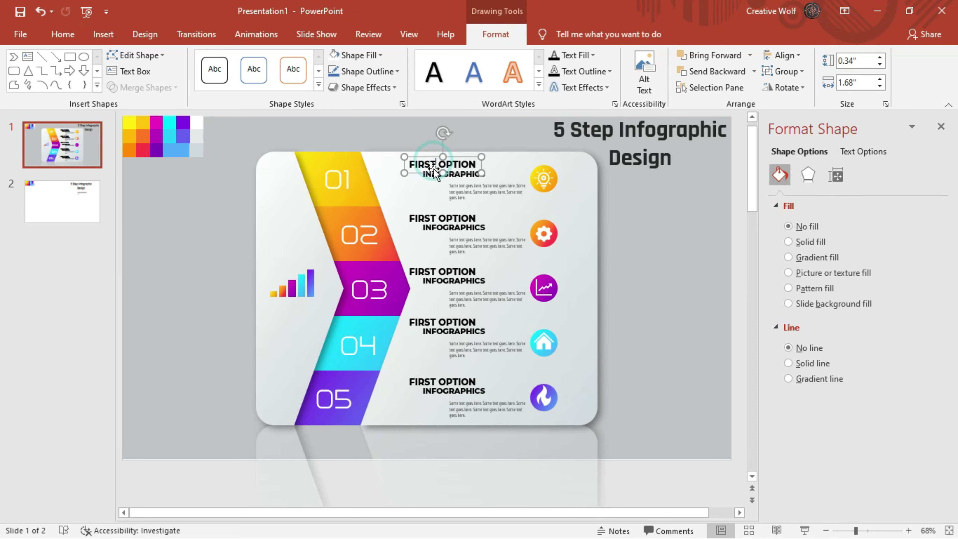
{"action": "double_click", "coordinate": [437, 218]}
{"action": "key", "text": "Delete"}
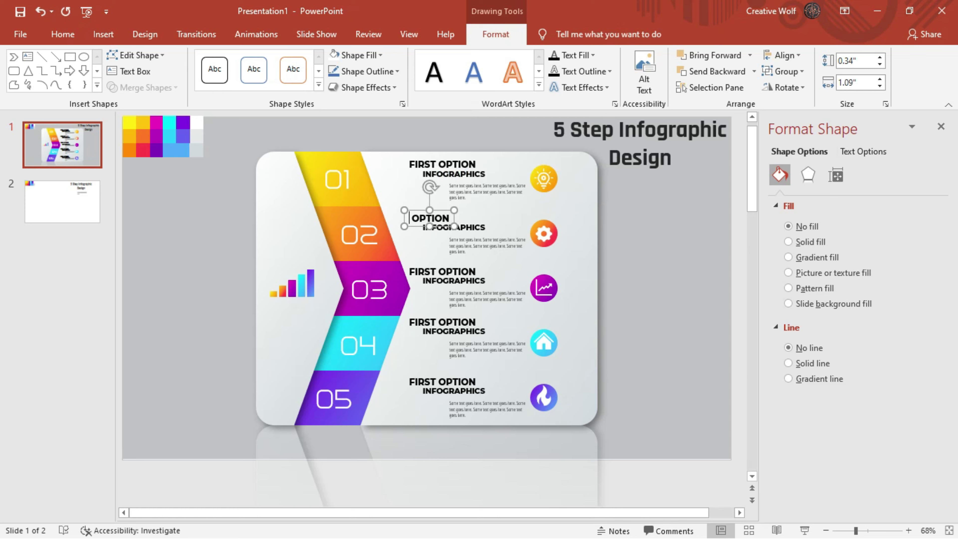
{"action": "type", "text": "SECOND"}
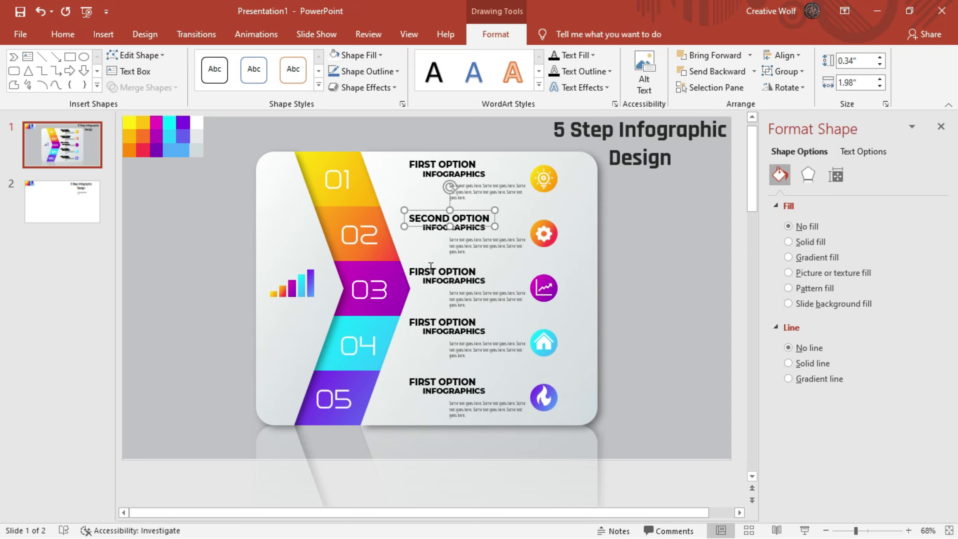
{"action": "double_click", "coordinate": [436, 270]}
{"action": "key", "text": "Delete"}
{"action": "type", "text": "TH"}
{"action": "key", "text": "BackSpace"}
{"action": "type", "text": "IRD"}
- Rename rows 04 and 05 to FOURTH OPTION and FIFTH OPTION, then highlight row 01's heading text
{"action": "double_click", "coordinate": [410, 322]}
{"action": "key", "text": "Delete"}
{"action": "type", "text": "FOURTH"}
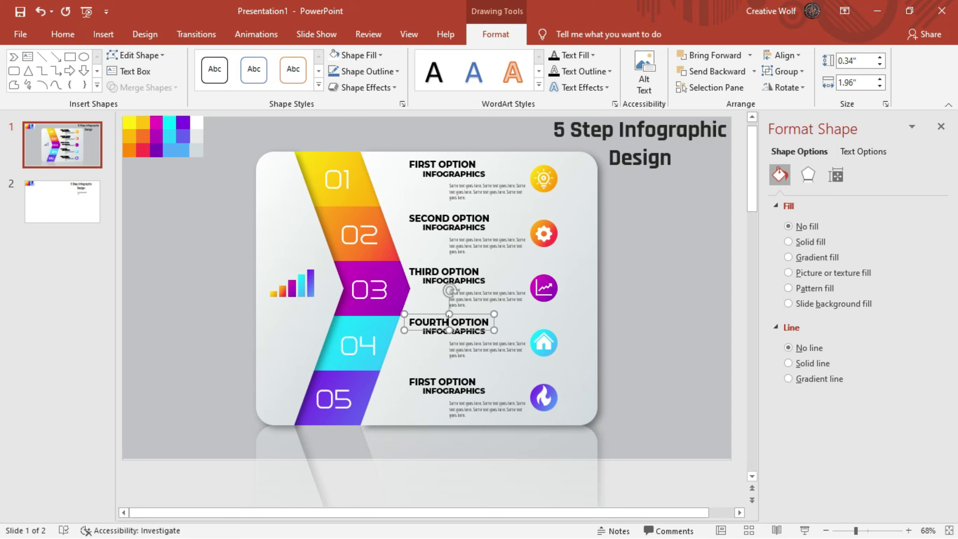
{"action": "double_click", "coordinate": [435, 382]}
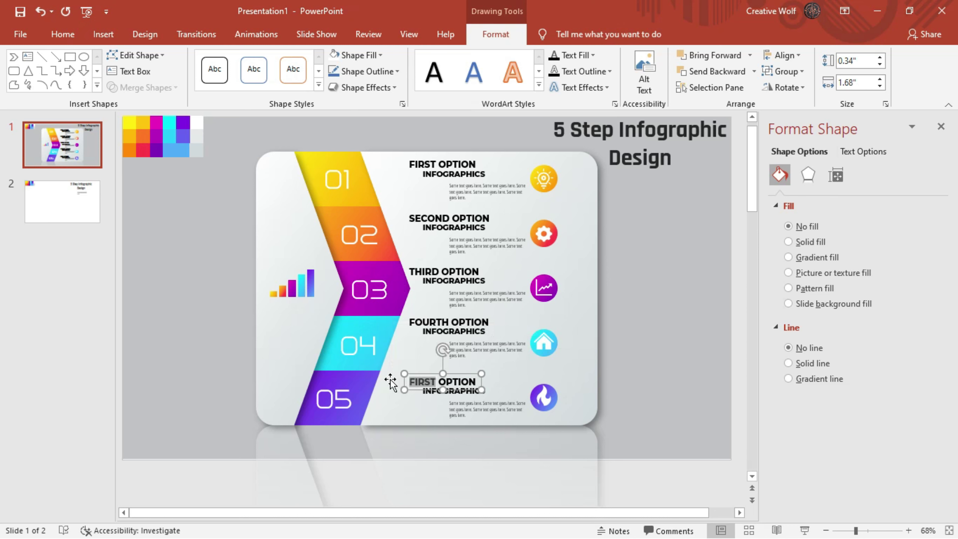
{"action": "key", "text": "Delete"}
{"action": "type", "text": "FIFTH"}
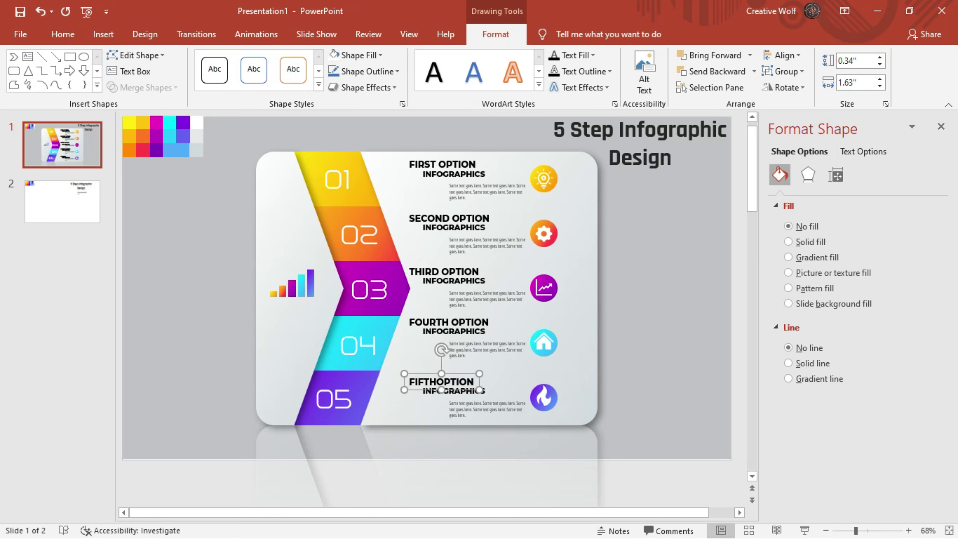
{"action": "left_click", "coordinate": [442, 168]}
{"action": "key", "text": "ctrl+a"}
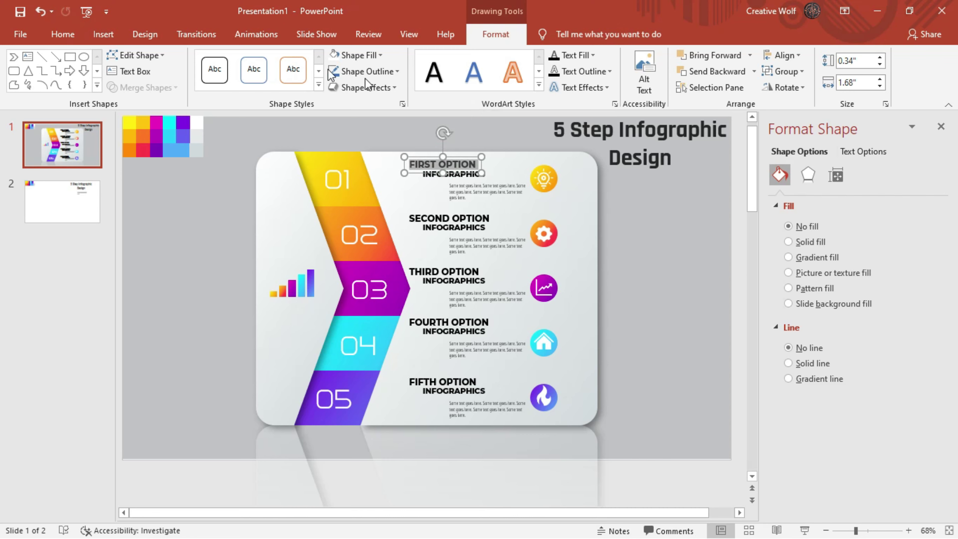
- Eyedropper yellow onto the FIRST OPTION heading and orange onto its INFOGRAPHICS line
{"action": "left_click", "coordinate": [59, 30]}
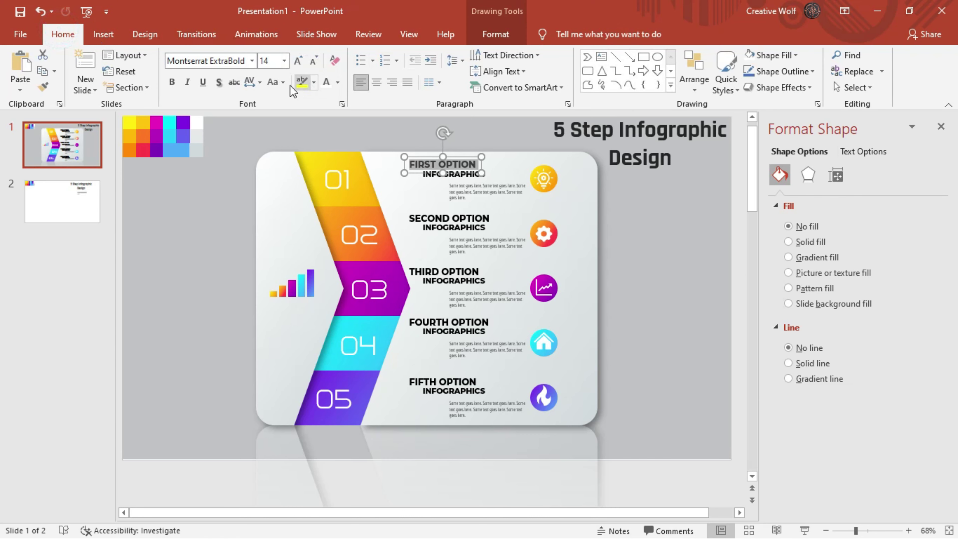
{"action": "left_click", "coordinate": [315, 83]}
{"action": "left_click", "coordinate": [338, 82]}
{"action": "left_click", "coordinate": [362, 252]}
{"action": "left_click", "coordinate": [128, 123]}
{"action": "left_click", "coordinate": [428, 178]}
{"action": "key", "text": "ctrl+a"}
{"action": "left_click", "coordinate": [338, 81]}
{"action": "left_click", "coordinate": [335, 248]}
{"action": "left_click", "coordinate": [144, 134]}
{"action": "left_click", "coordinate": [271, 113]}
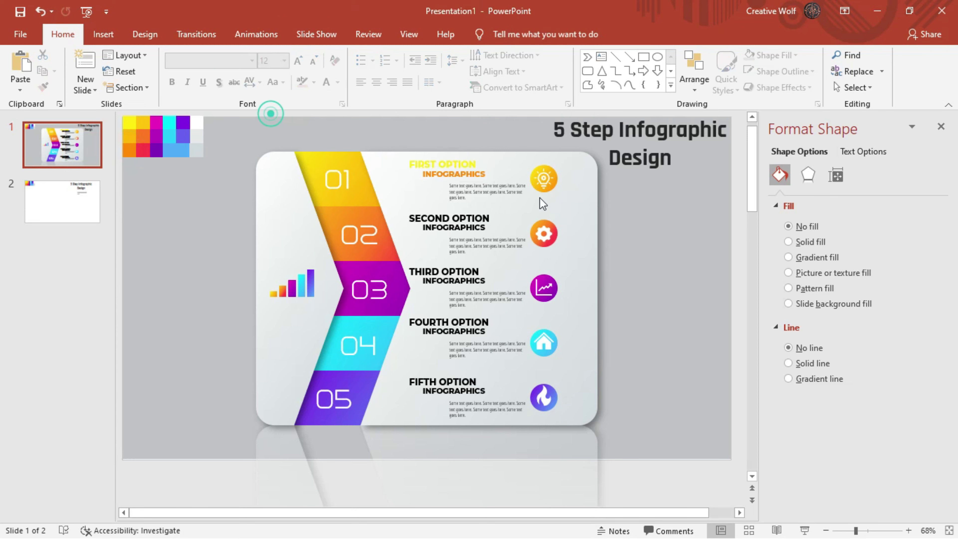
- Colour the SECOND OPTION heading yellow and its INFOGRAPHICS line pink-red from the swatches
{"action": "left_click", "coordinate": [447, 217]}
{"action": "key", "text": "ctrl+a"}
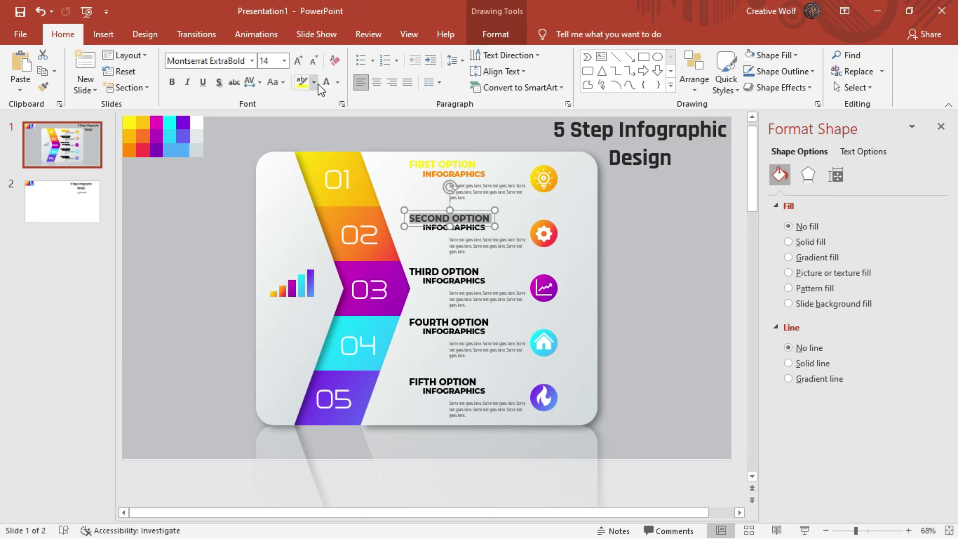
{"action": "left_click", "coordinate": [337, 82]}
{"action": "left_click", "coordinate": [347, 251]}
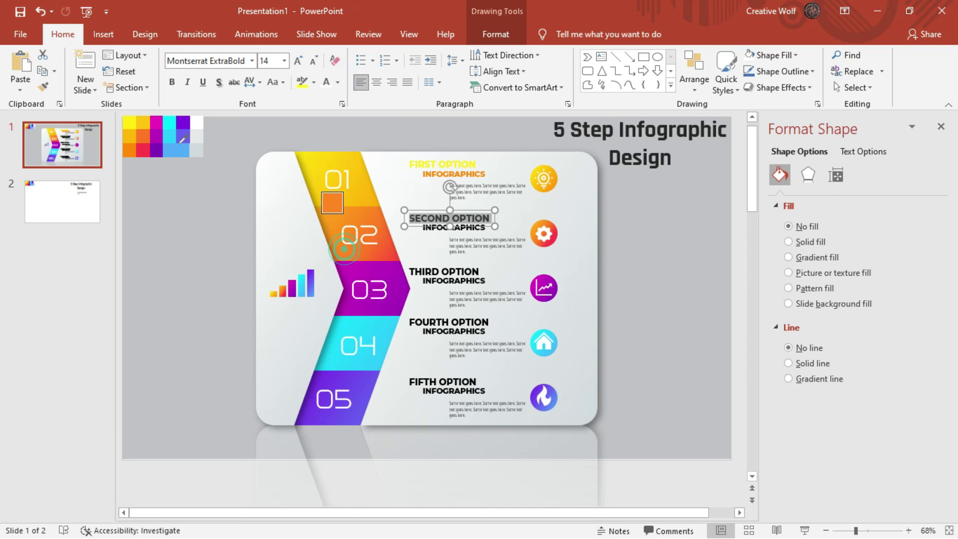
{"action": "left_click", "coordinate": [142, 123]}
{"action": "left_click", "coordinate": [443, 231]}
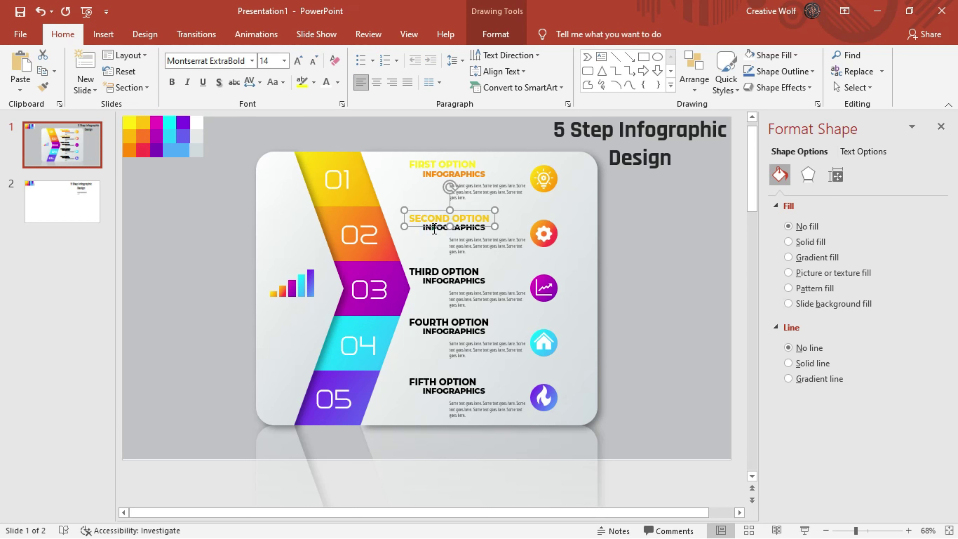
{"action": "key", "text": "ctrl+a"}
{"action": "left_click", "coordinate": [313, 82]}
{"action": "left_click", "coordinate": [338, 81]}
{"action": "left_click", "coordinate": [341, 251]}
{"action": "left_click", "coordinate": [145, 147]}
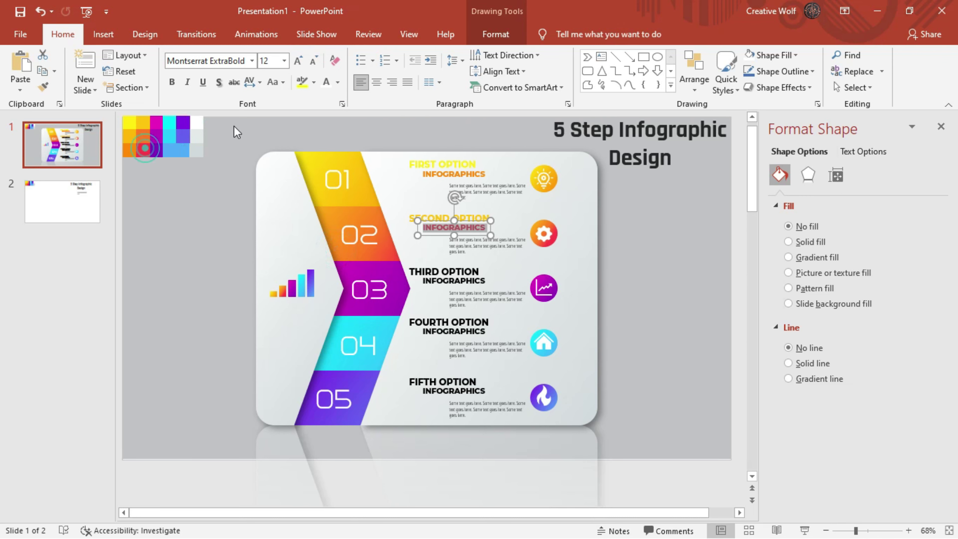
{"action": "left_click", "coordinate": [233, 126]}
- Colour the THIRD OPTION heading magenta and its INFOGRAPHICS line purple from the swatches
{"action": "left_click", "coordinate": [418, 272]}
{"action": "key", "text": "ctrl+a"}
{"action": "left_click", "coordinate": [338, 82]}
{"action": "left_click", "coordinate": [342, 252]}
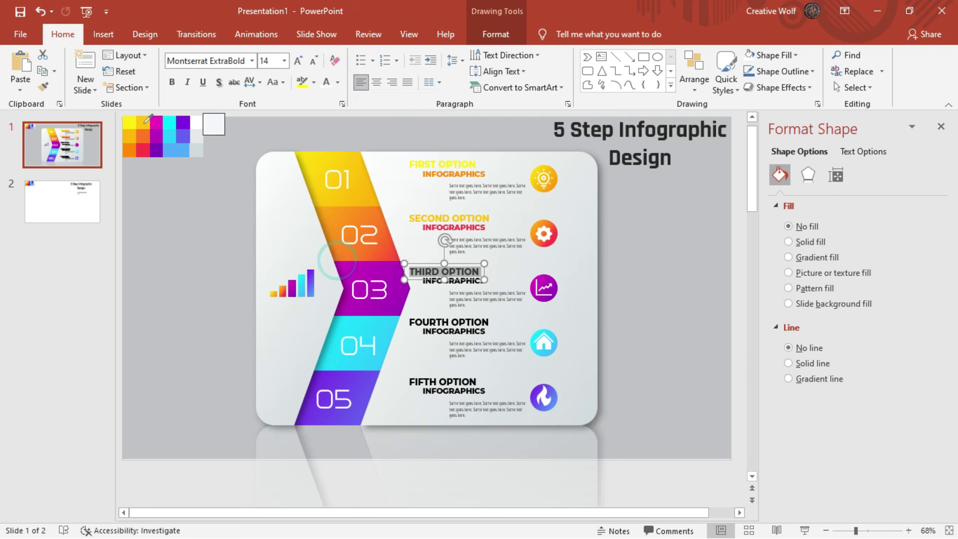
{"action": "left_click", "coordinate": [155, 140]}
{"action": "left_click", "coordinate": [438, 281]}
{"action": "key", "text": "ctrl+a"}
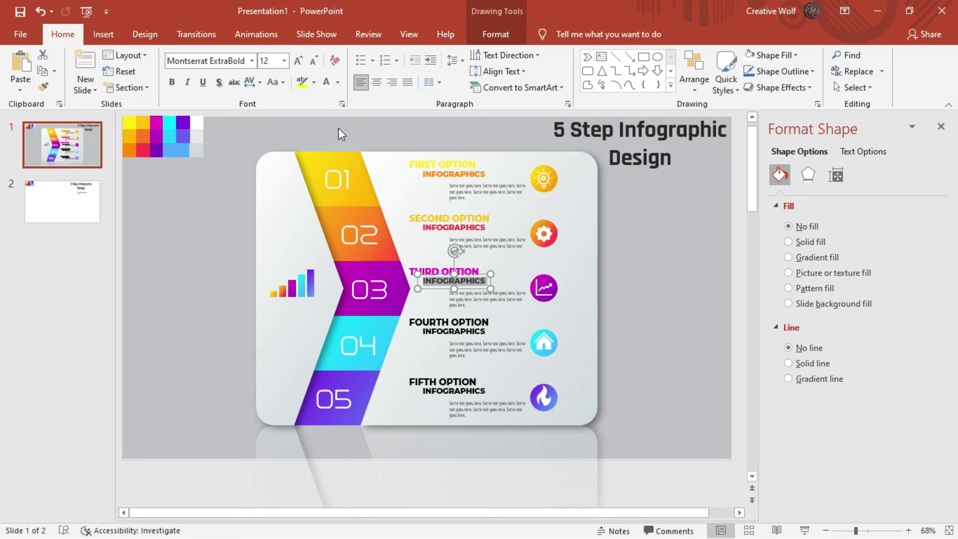
{"action": "left_click", "coordinate": [338, 81]}
{"action": "left_click", "coordinate": [342, 252]}
{"action": "left_click", "coordinate": [154, 145]}
- Colour the FOURTH OPTION heading cyan and its INFOGRAPHICS line light blue from the swatches
{"action": "left_click", "coordinate": [414, 320]}
{"action": "key", "text": "ctrl+a"}
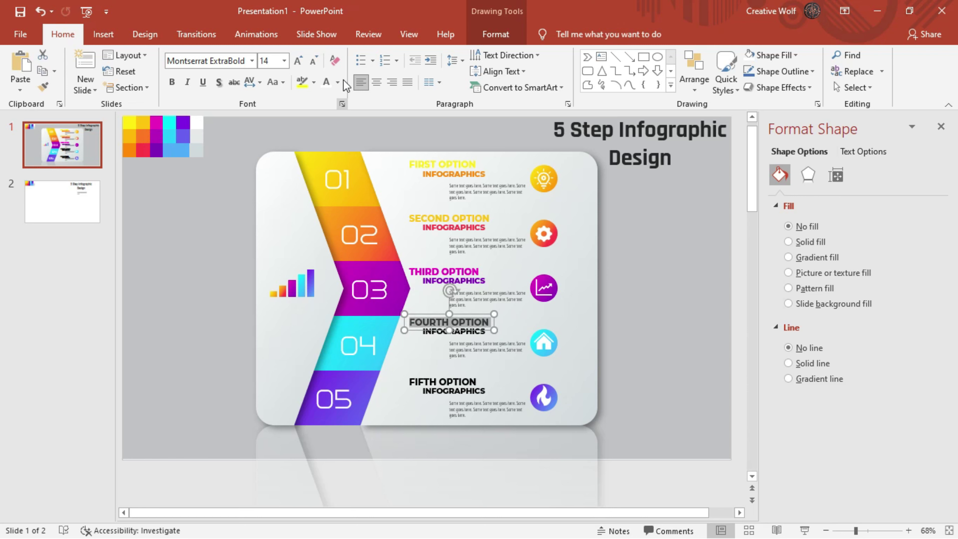
{"action": "left_click", "coordinate": [343, 252]}
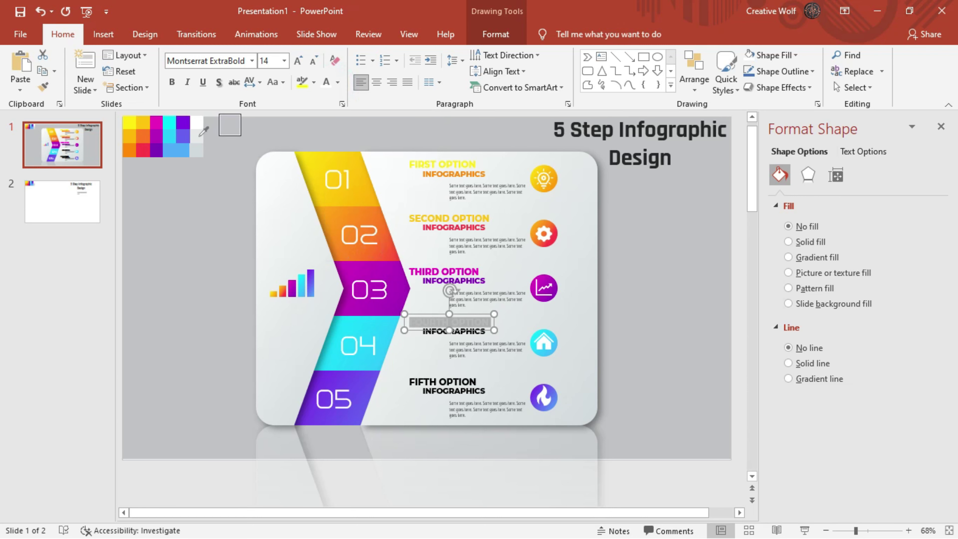
{"action": "left_click", "coordinate": [169, 136]}
{"action": "double_click", "coordinate": [432, 335]}
{"action": "left_click", "coordinate": [338, 81]}
{"action": "left_click", "coordinate": [342, 255]}
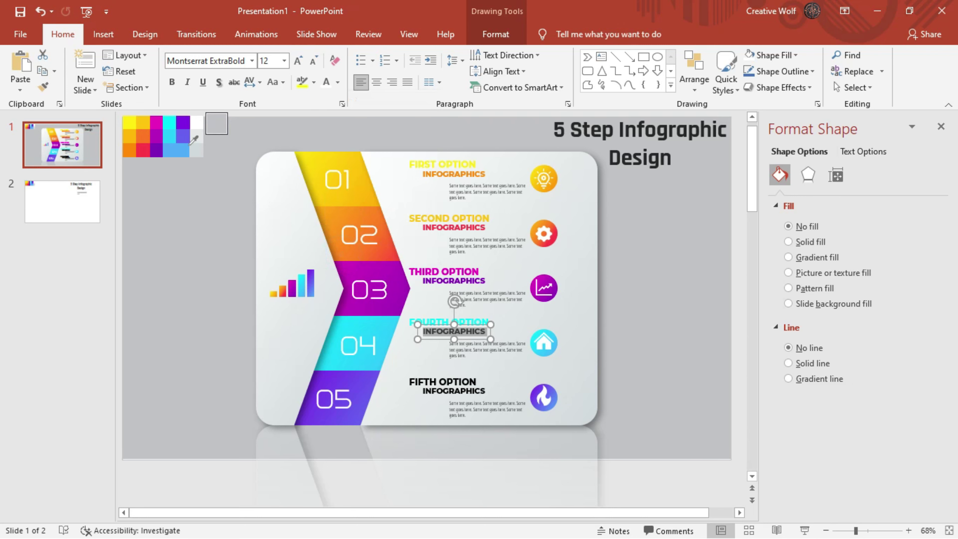
{"action": "left_click", "coordinate": [168, 152]}
- Colour the FIFTH OPTION heading purple and its INFOGRAPHICS line light blue from the swatches
{"action": "triple_click", "coordinate": [420, 380]}
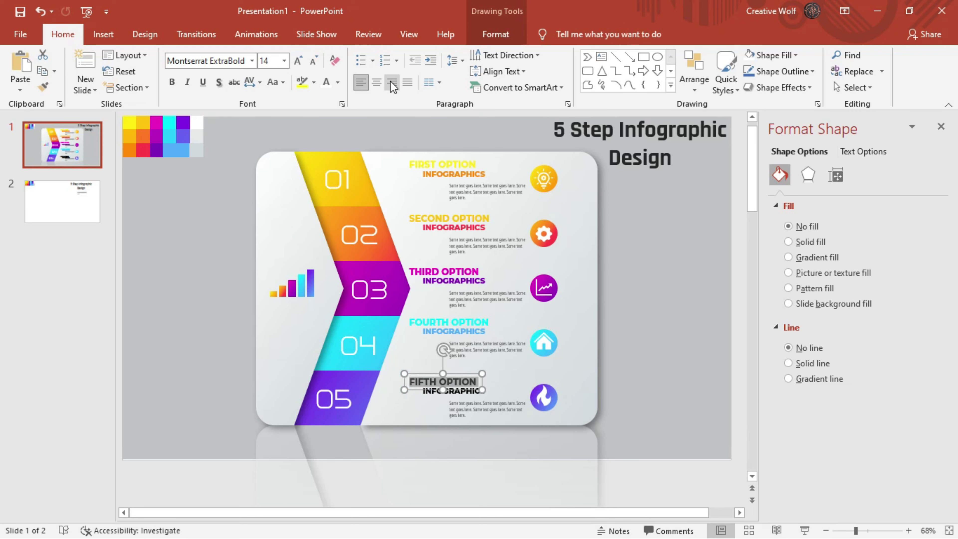
{"action": "left_click", "coordinate": [338, 82]}
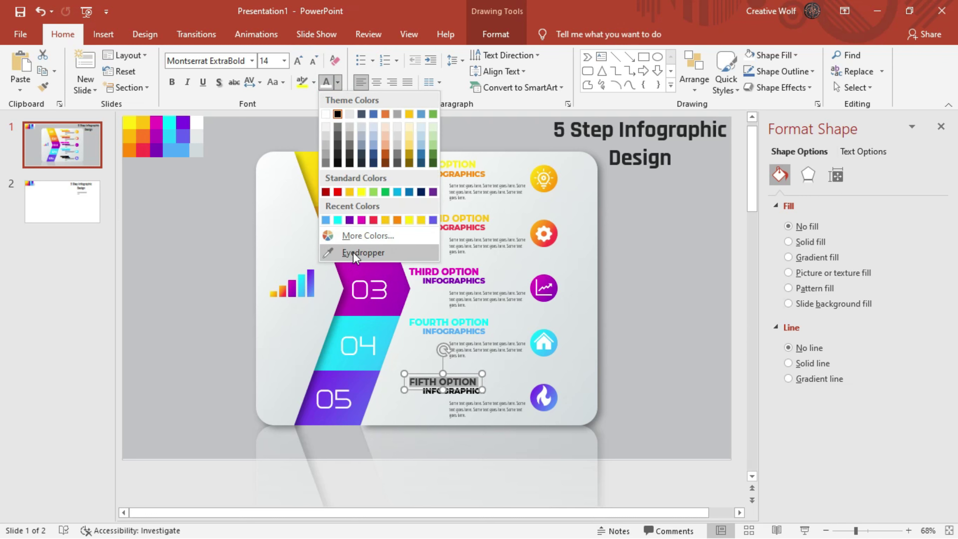
{"action": "left_click", "coordinate": [349, 255]}
{"action": "left_click", "coordinate": [185, 119]}
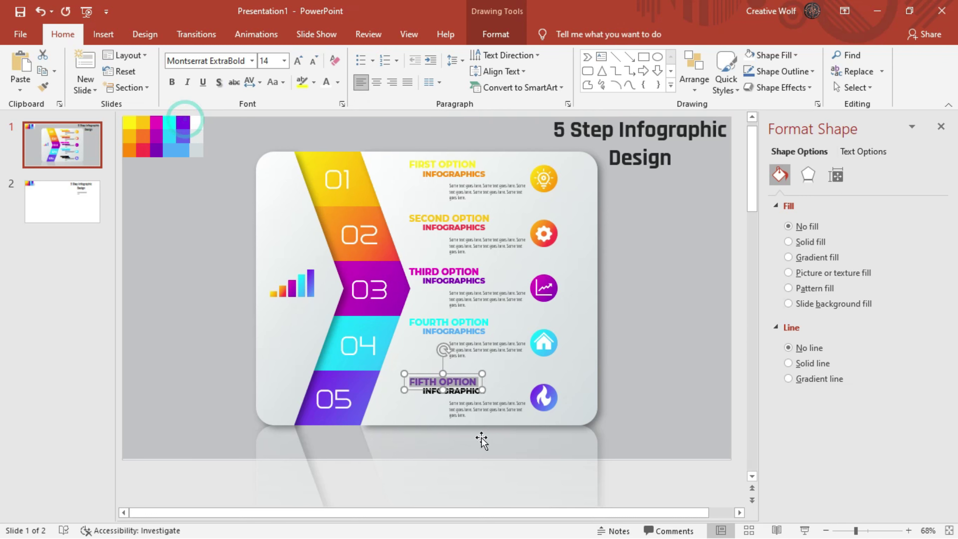
{"action": "triple_click", "coordinate": [457, 392]}
{"action": "left_click", "coordinate": [338, 83]}
{"action": "left_click", "coordinate": [350, 251]}
{"action": "left_click", "coordinate": [177, 150]}
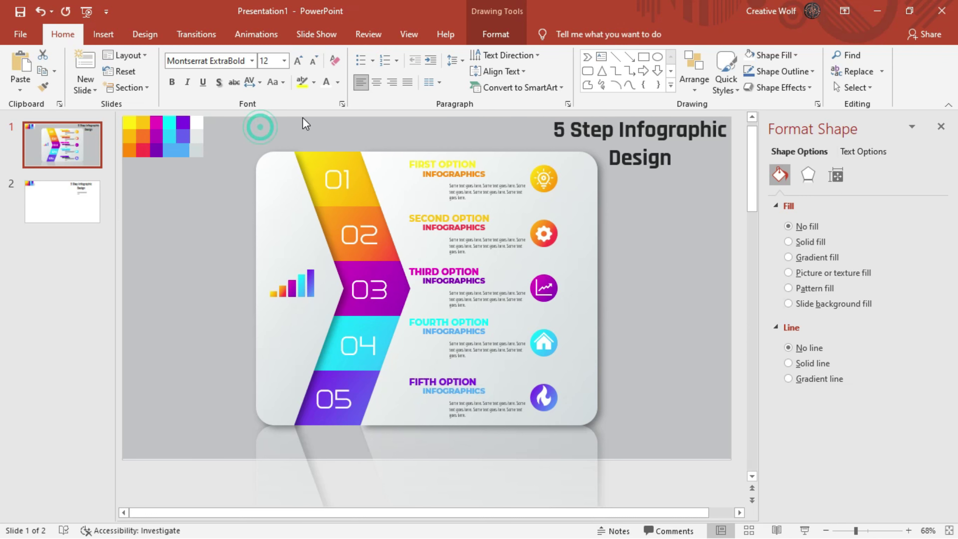
{"action": "left_click", "coordinate": [260, 127]}
{"action": "left_click", "coordinate": [445, 173]}
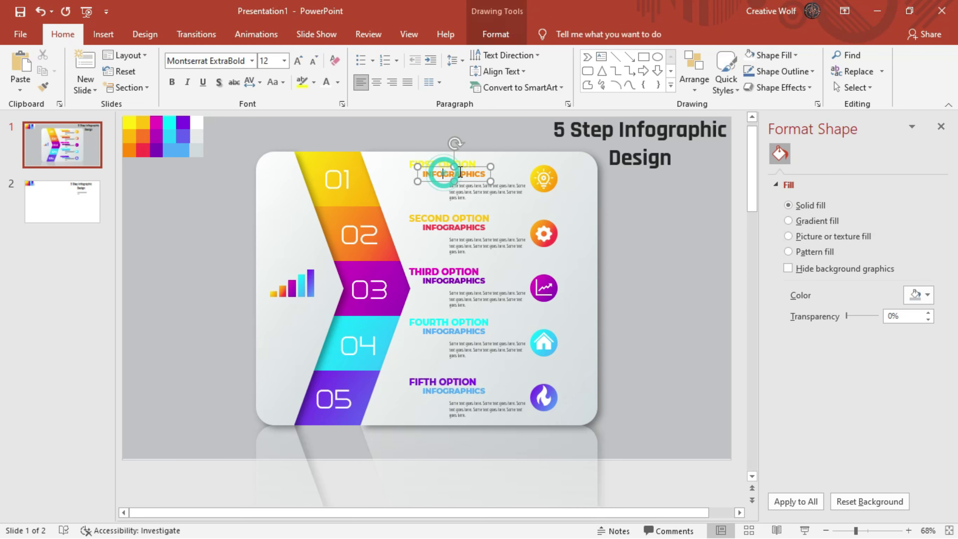
- Duplicate an INFOGRAPHICS box under the bar-chart icon and add a size-14 '5 STEP' line above it
{"action": "left_click", "coordinate": [476, 168]}
{"action": "key", "text": "ctrl+d"}
{"action": "left_click_drag", "start_coordinate": [490, 180], "coordinate": [321, 318]}
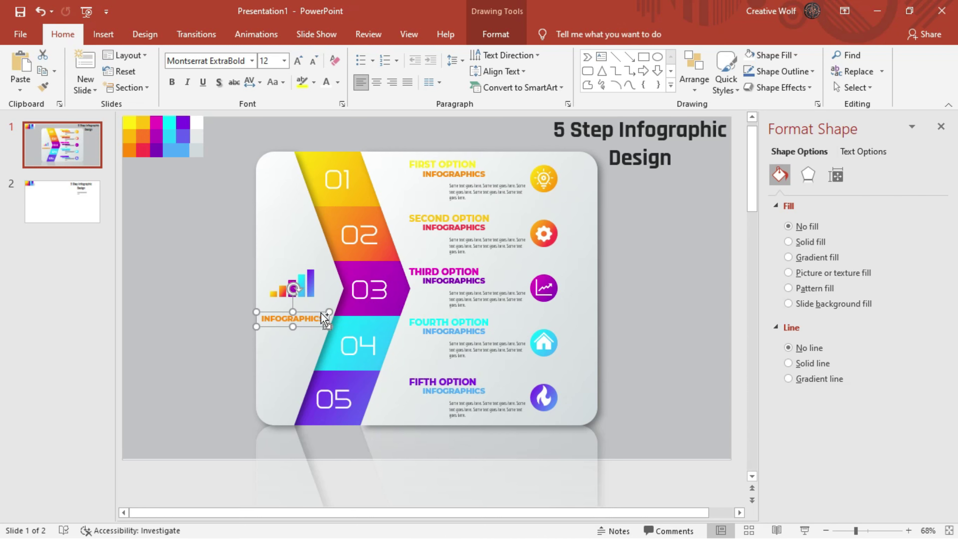
{"action": "left_click_drag", "start_coordinate": [321, 317], "coordinate": [324, 338]}
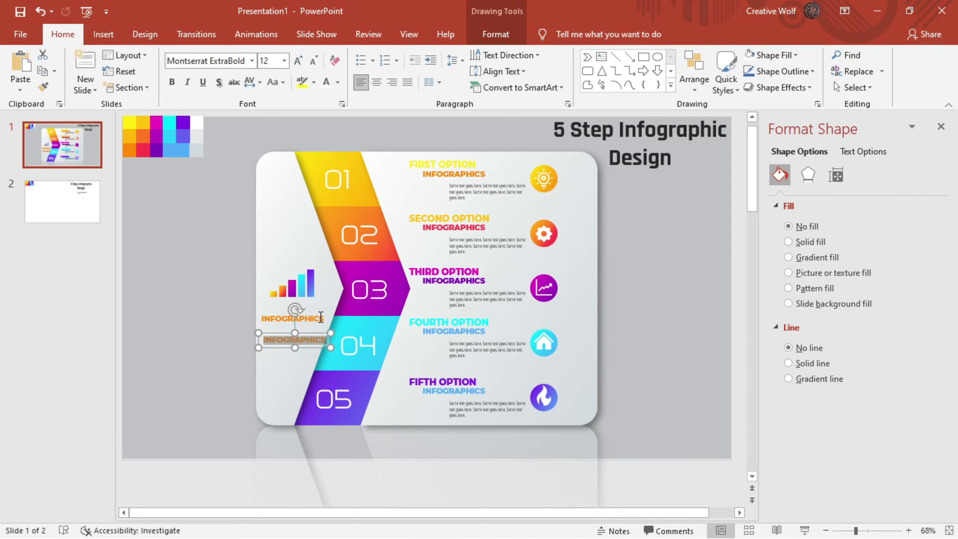
{"action": "type", "text": "5 STEP"}
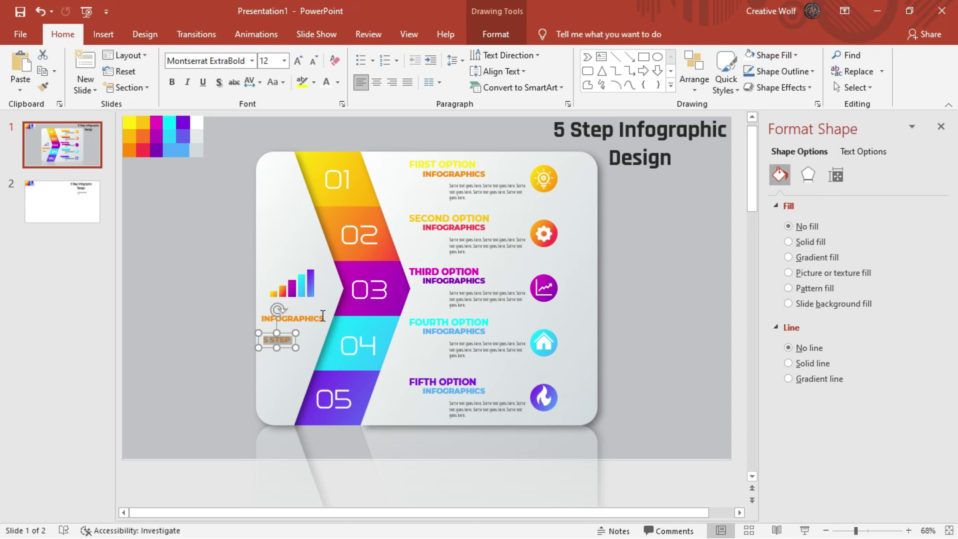
{"action": "left_click", "coordinate": [213, 60]}
{"action": "type", "text": "f"}
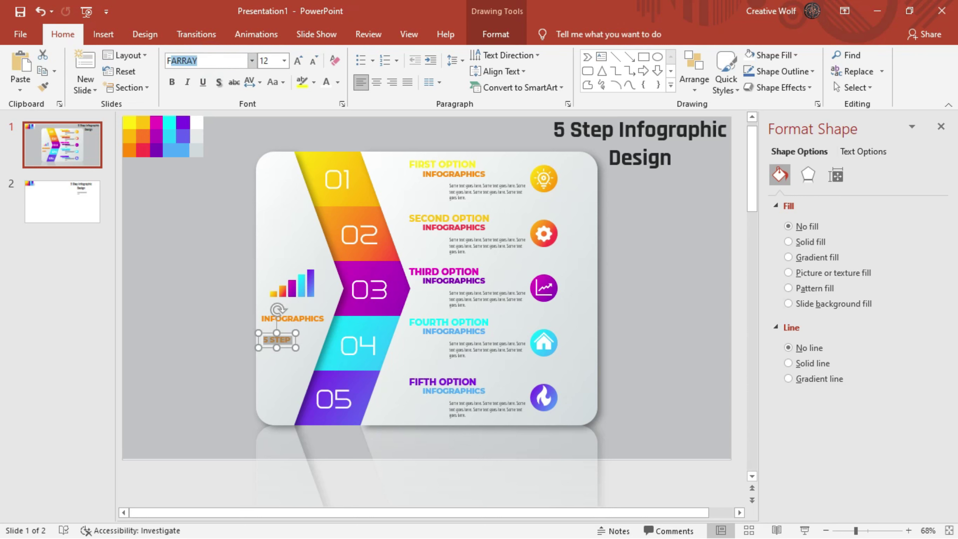
{"action": "left_click", "coordinate": [296, 60]}
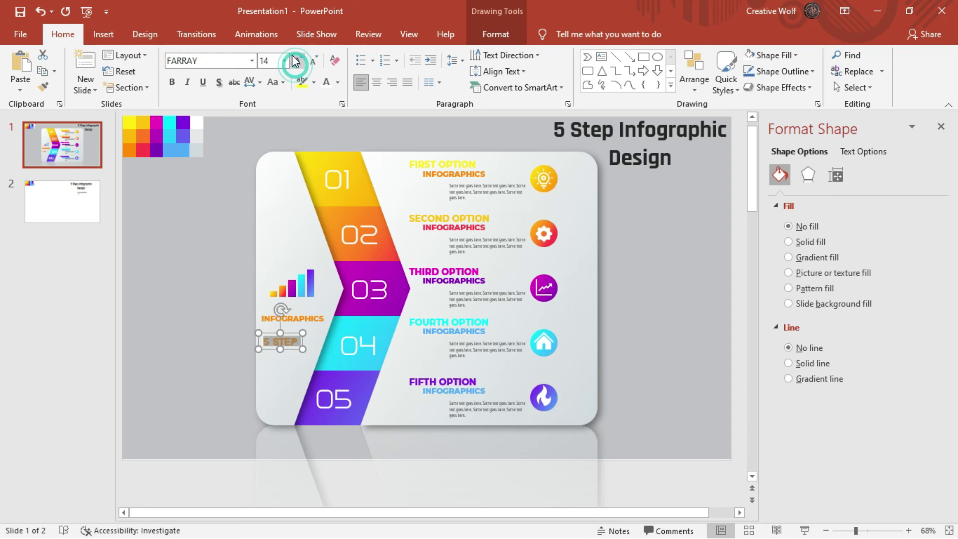
{"action": "left_click_drag", "start_coordinate": [293, 334], "coordinate": [305, 300]}
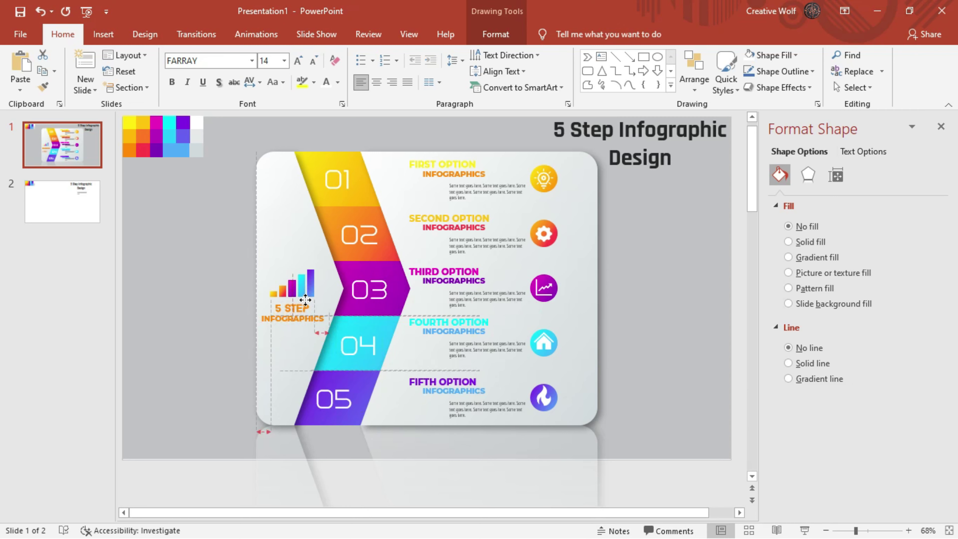
- Set INFOGRAPHICS to the FARRAY font and colour both '5 STEP' and INFOGRAPHICS grey, saving the file
{"action": "left_click", "coordinate": [297, 319]}
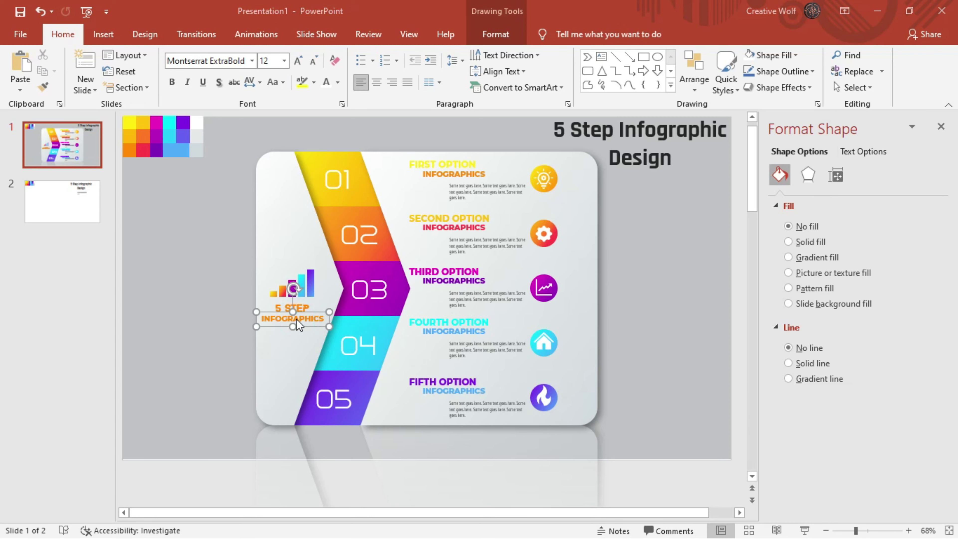
{"action": "key", "text": "ctrl+s"}
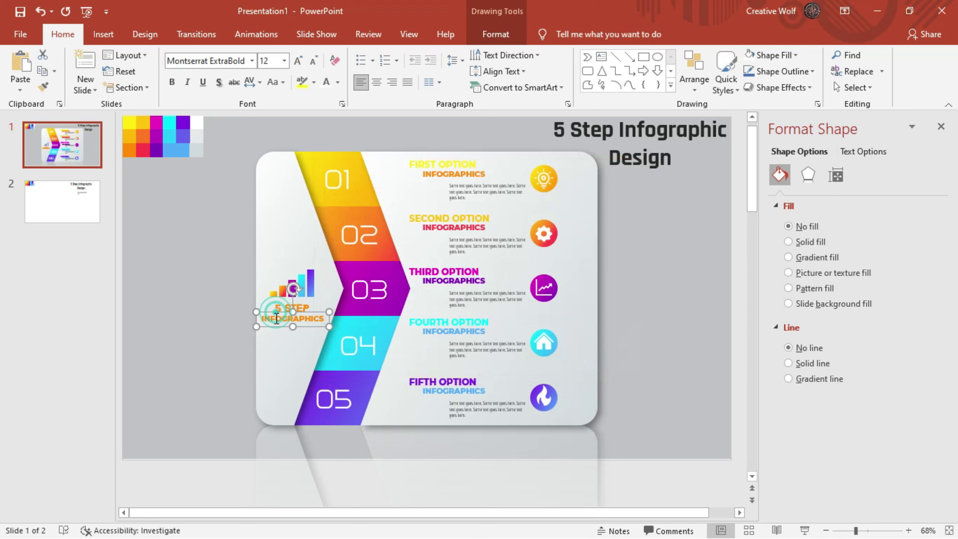
{"action": "double_click", "coordinate": [276, 318]}
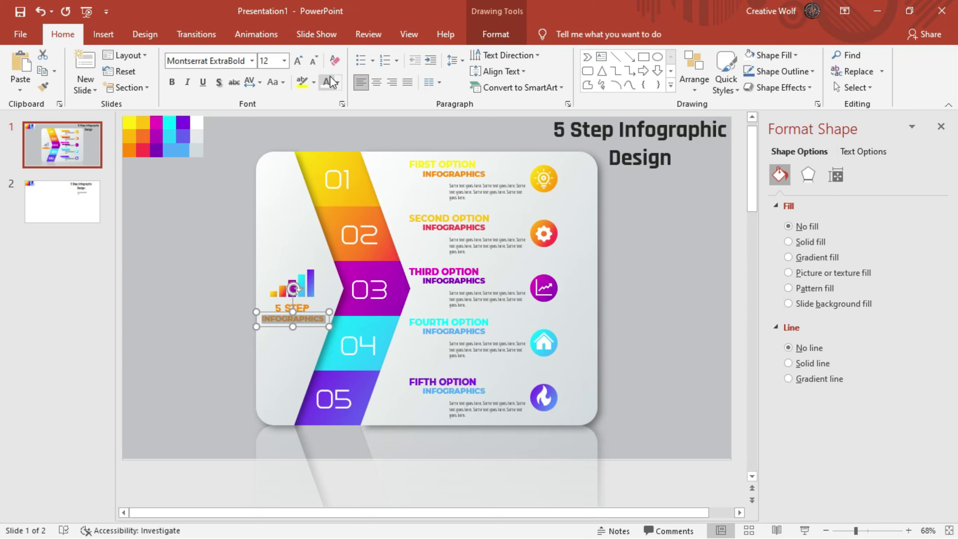
{"action": "left_click", "coordinate": [195, 62]}
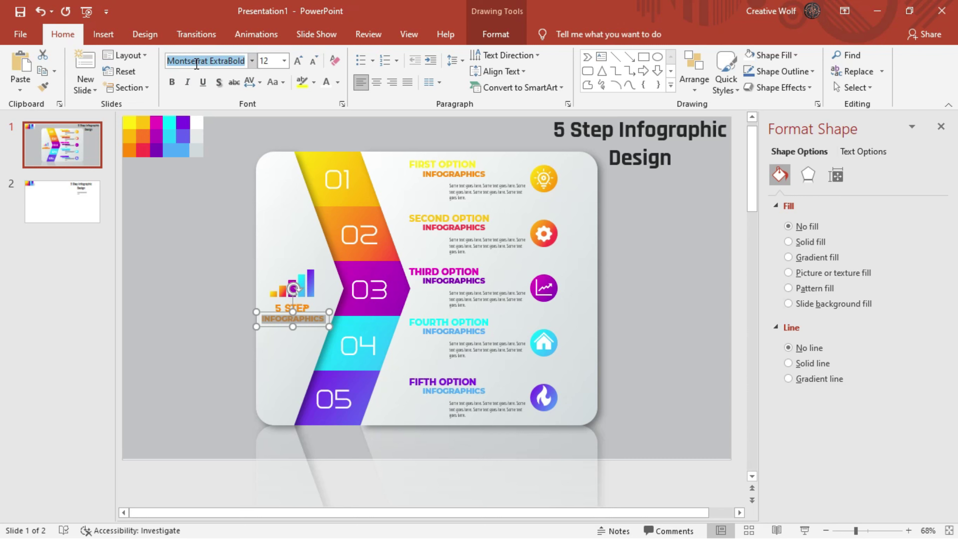
{"action": "type", "text": "F"}
{"action": "key", "text": "Return"}
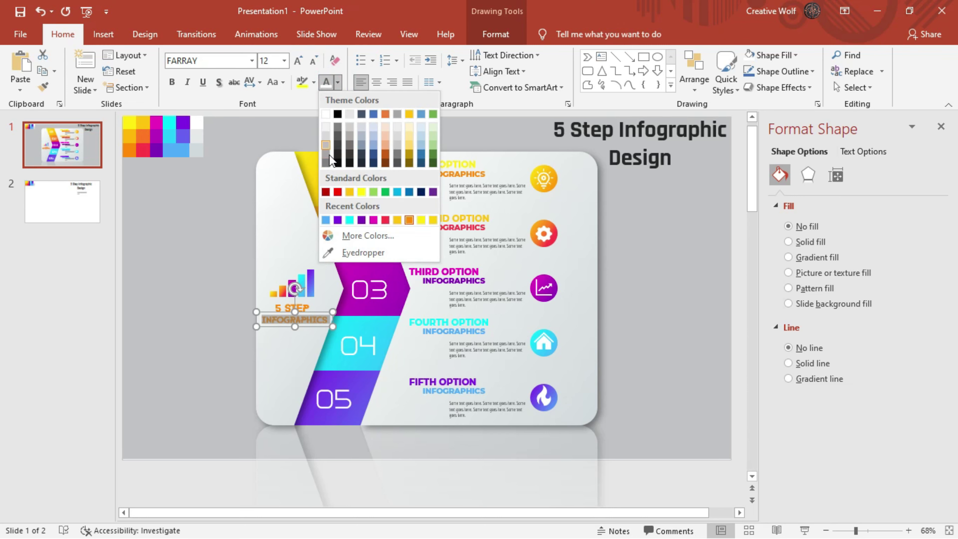
{"action": "left_click", "coordinate": [329, 154]}
{"action": "left_click", "coordinate": [284, 309]}
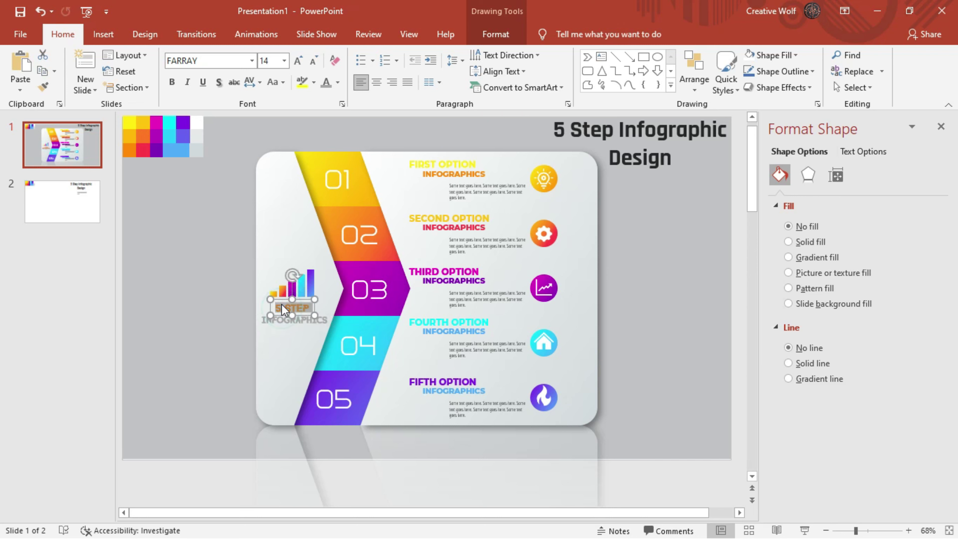
{"action": "left_click", "coordinate": [339, 82]}
{"action": "left_click", "coordinate": [334, 170]}
{"action": "left_click", "coordinate": [297, 323]}
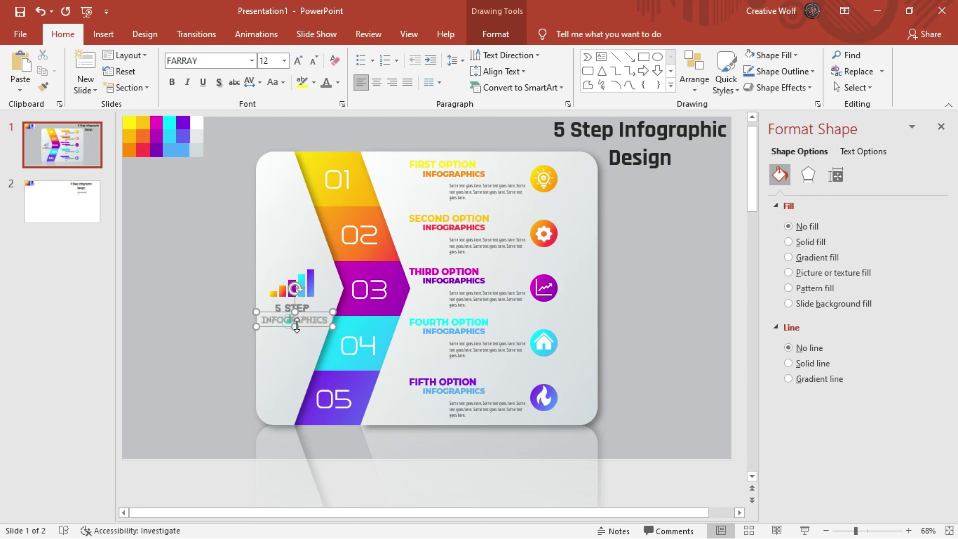
{"action": "left_click", "coordinate": [205, 316]}
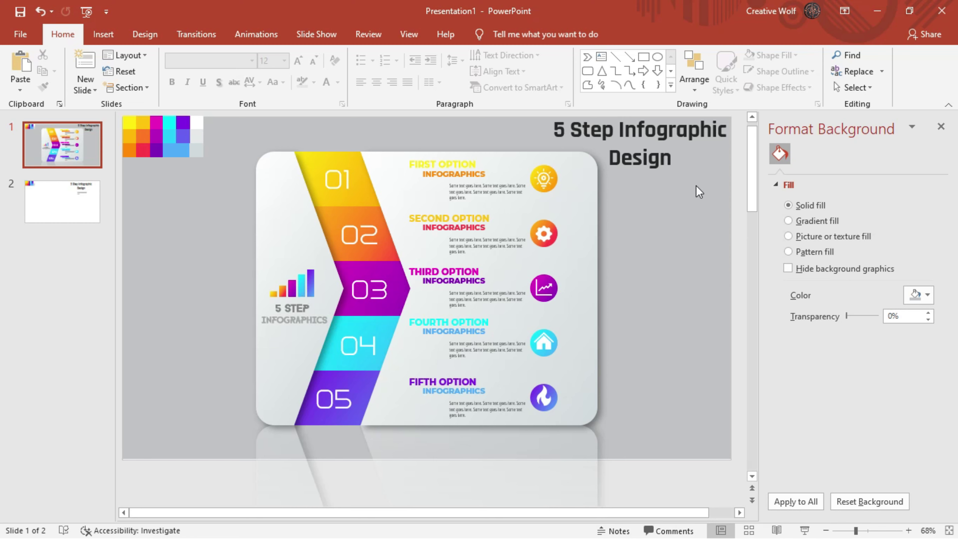
- Duplicate slide 1 and stretch the copy's card wider on both the left and right
{"action": "right_click", "coordinate": [74, 155]}
{"action": "left_click", "coordinate": [110, 253]}
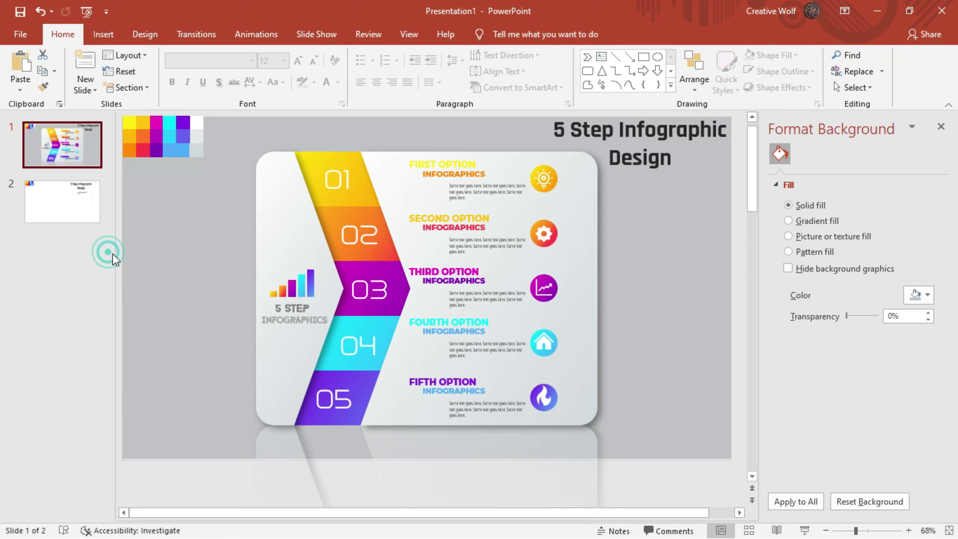
{"action": "left_click", "coordinate": [256, 274]}
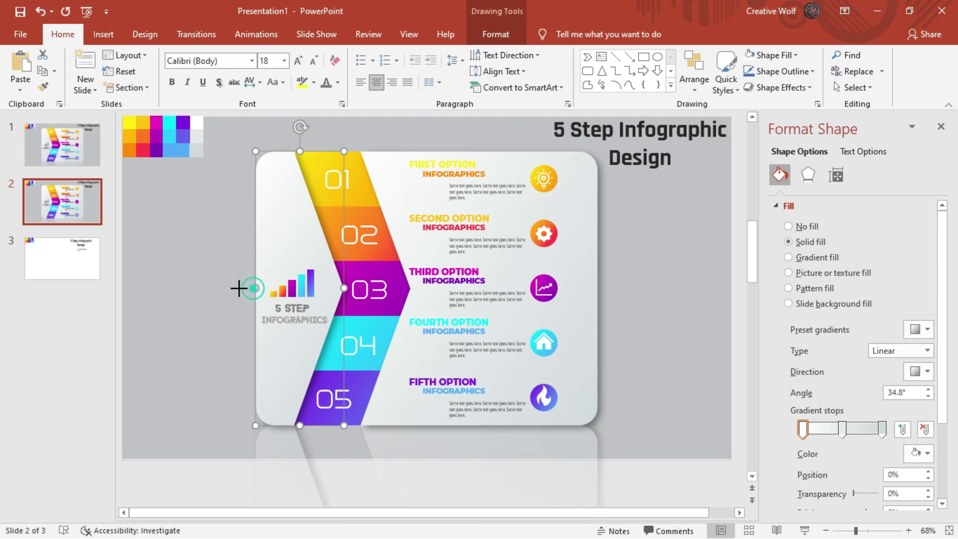
{"action": "left_click_drag", "start_coordinate": [242, 285], "coordinate": [183, 288]}
{"action": "left_click", "coordinate": [584, 212]}
{"action": "left_click_drag", "start_coordinate": [600, 288], "coordinate": [658, 288]}
- Shift the 01 band left and select the 03, 04 and 05 bands and the white card
{"action": "left_click", "coordinate": [295, 181]}
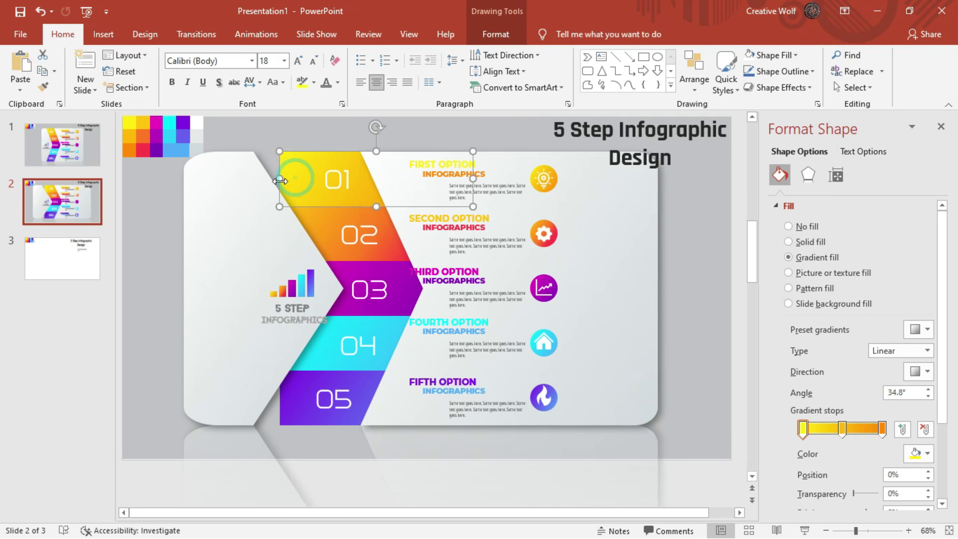
{"action": "left_click_drag", "start_coordinate": [295, 181], "coordinate": [270, 182]}
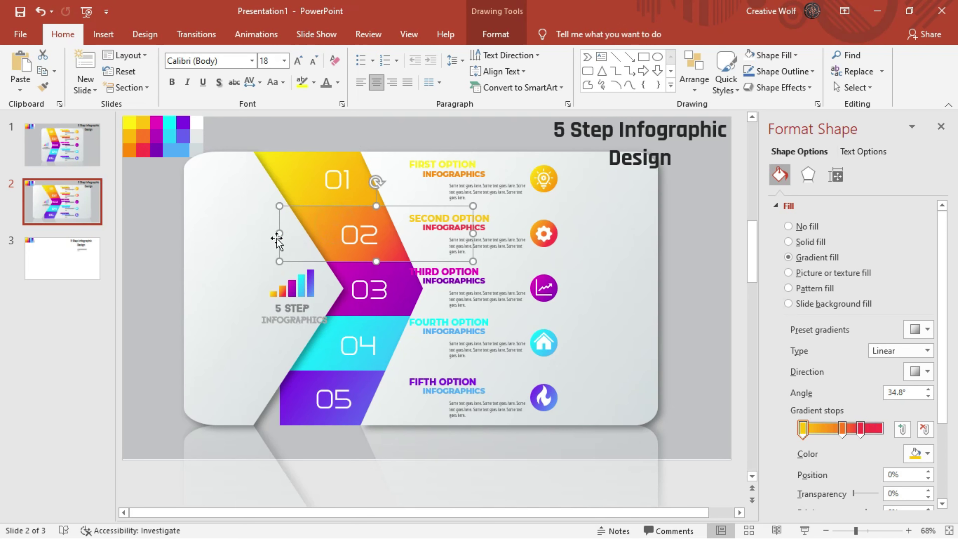
{"action": "left_click", "coordinate": [342, 272]}
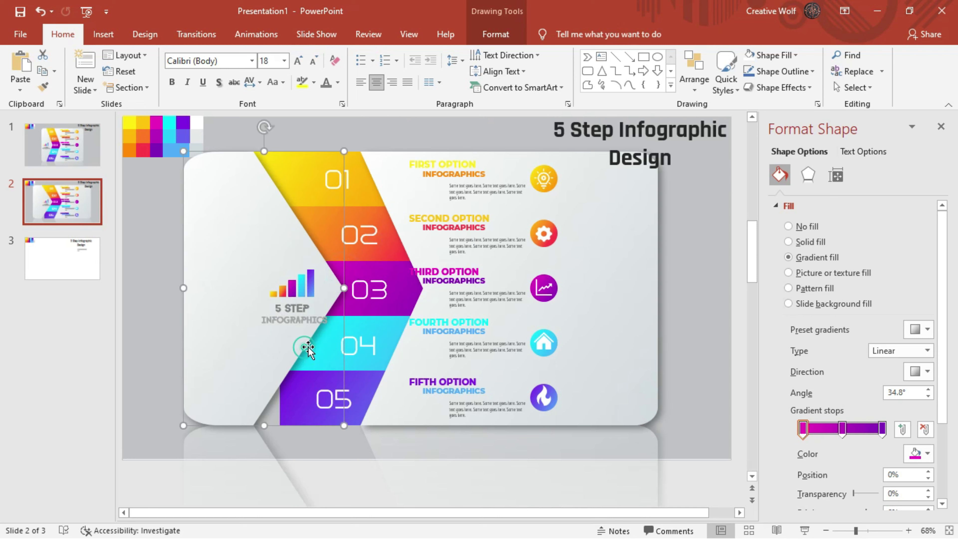
{"action": "left_click", "coordinate": [309, 356]}
{"action": "left_click", "coordinate": [289, 396]}
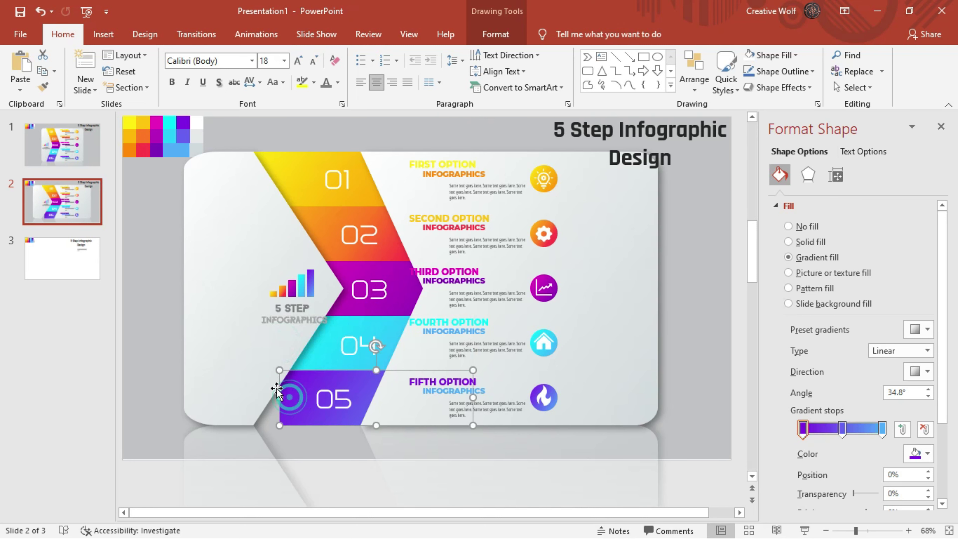
{"action": "left_click", "coordinate": [242, 445]}
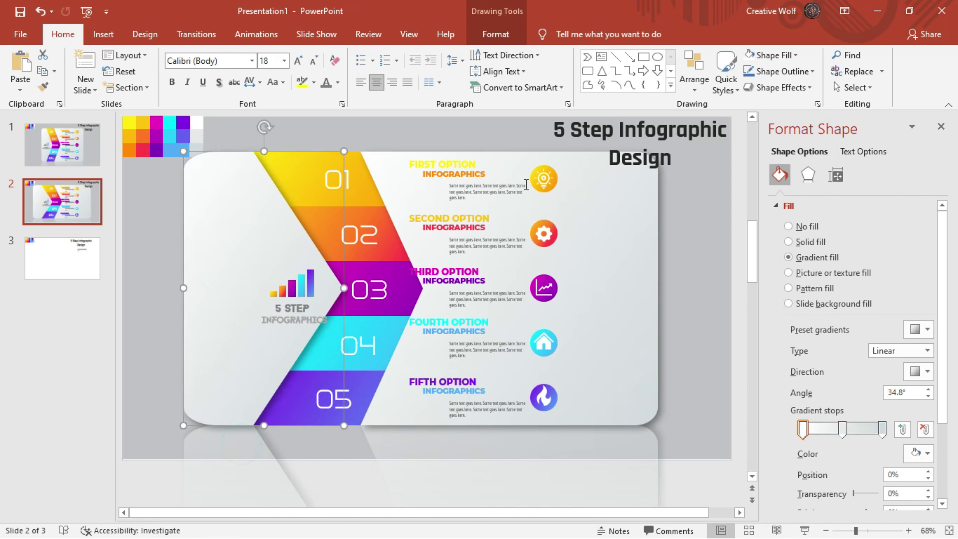
- Move the five round icons and their option text blocks over to the card's right side
{"action": "left_click", "coordinate": [537, 131]}
{"action": "left_click", "coordinate": [506, 151]}
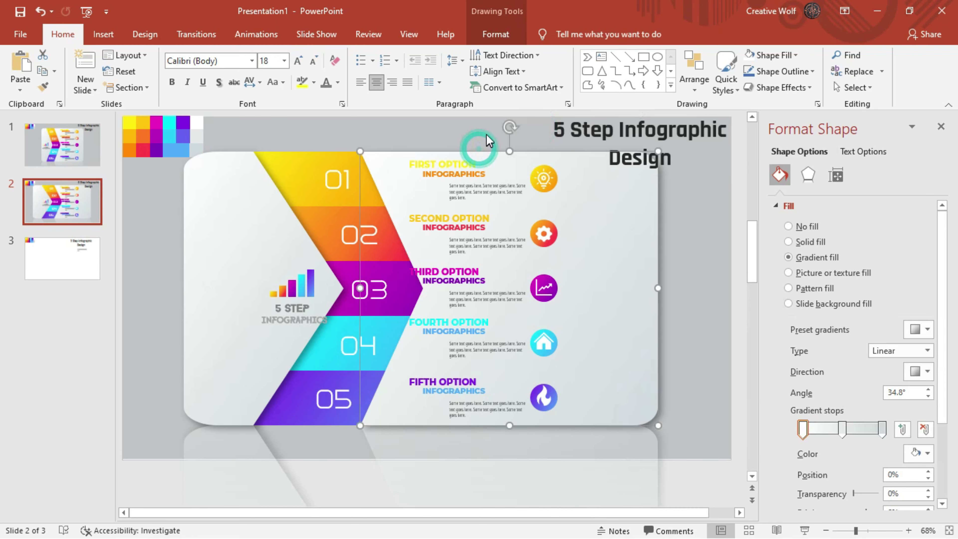
{"action": "left_click", "coordinate": [479, 124]}
{"action": "mouse_move", "coordinate": [479, 125]}
{"action": "left_mouse_down"}
{"action": "mouse_move", "coordinate": [590, 418]}
{"action": "mouse_move", "coordinate": [624, 440]}
{"action": "left_mouse_up"}
{"action": "left_click", "coordinate": [544, 440]}
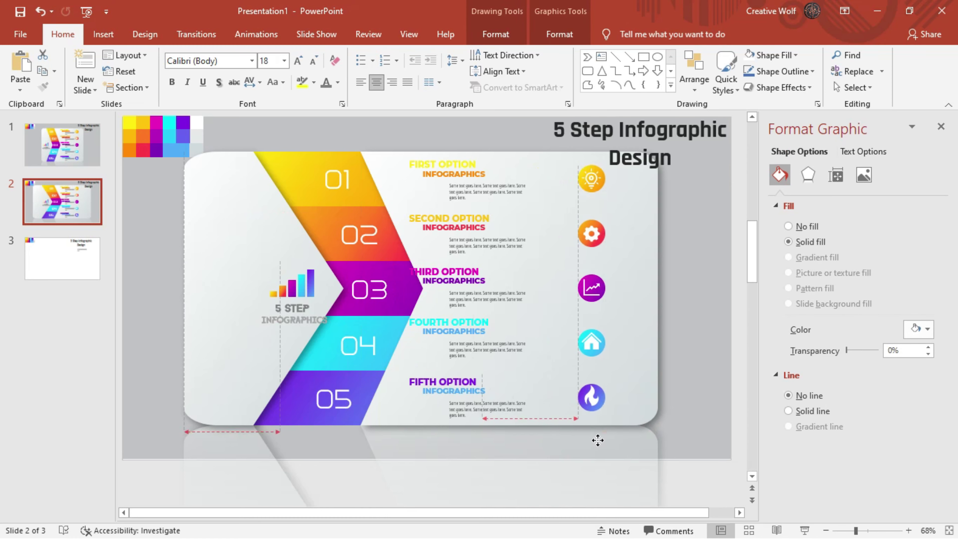
{"action": "left_click", "coordinate": [426, 174]}
{"action": "mouse_move", "coordinate": [381, 127]}
{"action": "left_mouse_down"}
{"action": "mouse_move", "coordinate": [543, 445]}
{"action": "mouse_move", "coordinate": [550, 424]}
{"action": "left_mouse_up"}
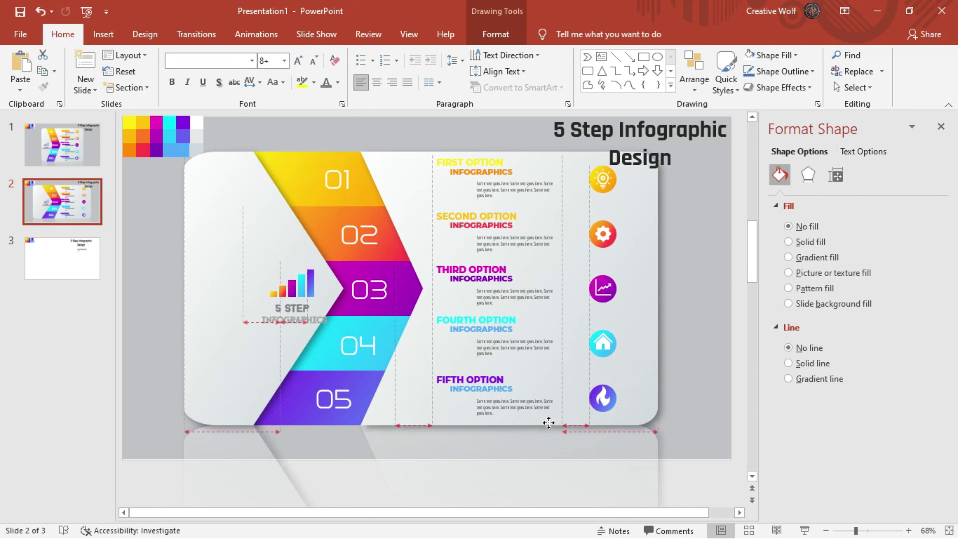
{"action": "left_click", "coordinate": [690, 314]}
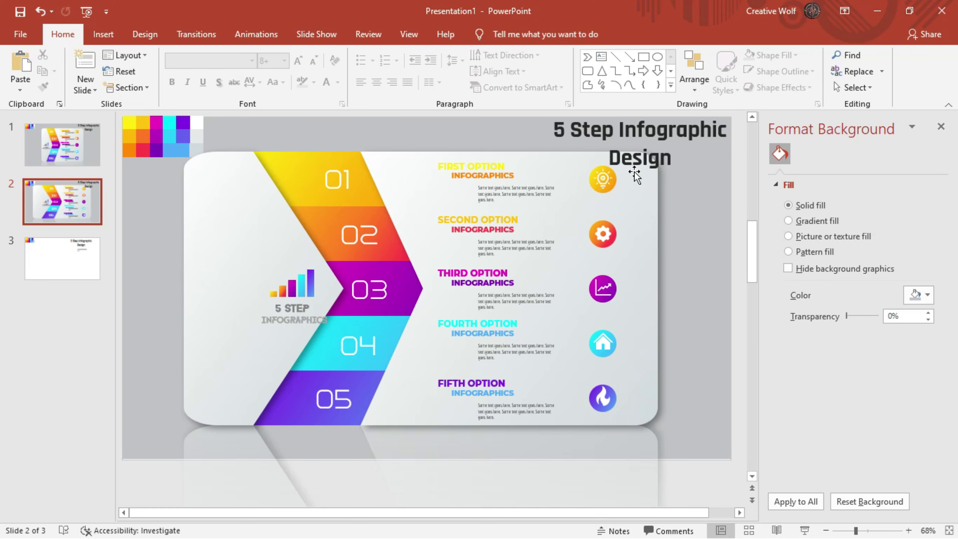
- Widen the title box, merge the title onto one line, and move it to the top-right edge
{"action": "left_click", "coordinate": [634, 174]}
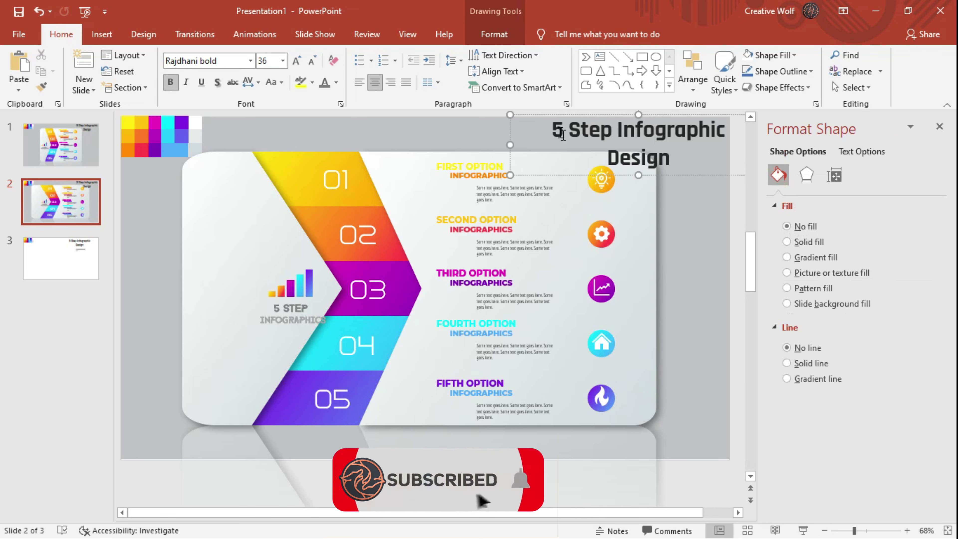
{"action": "left_click_drag", "start_coordinate": [510, 145], "coordinate": [303, 147]}
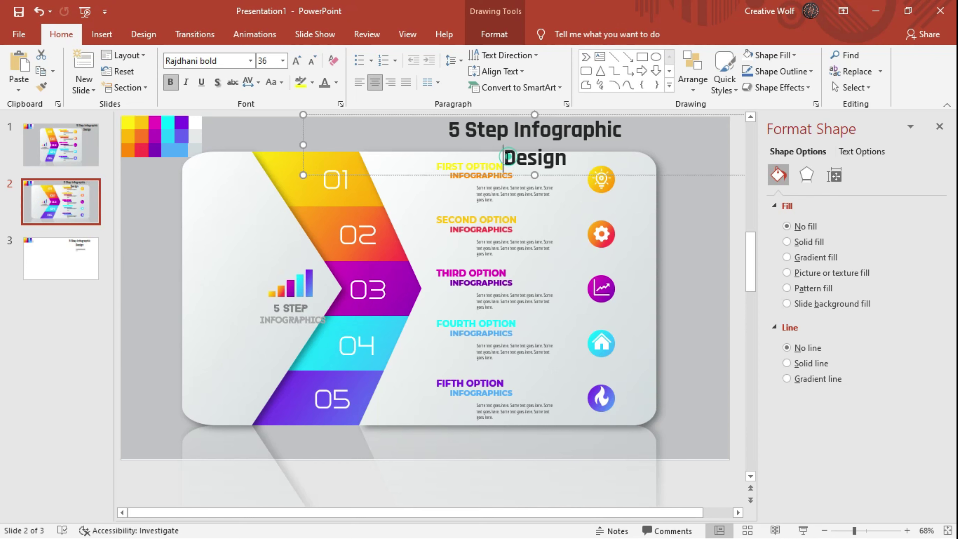
{"action": "key", "text": "BackSpace"}
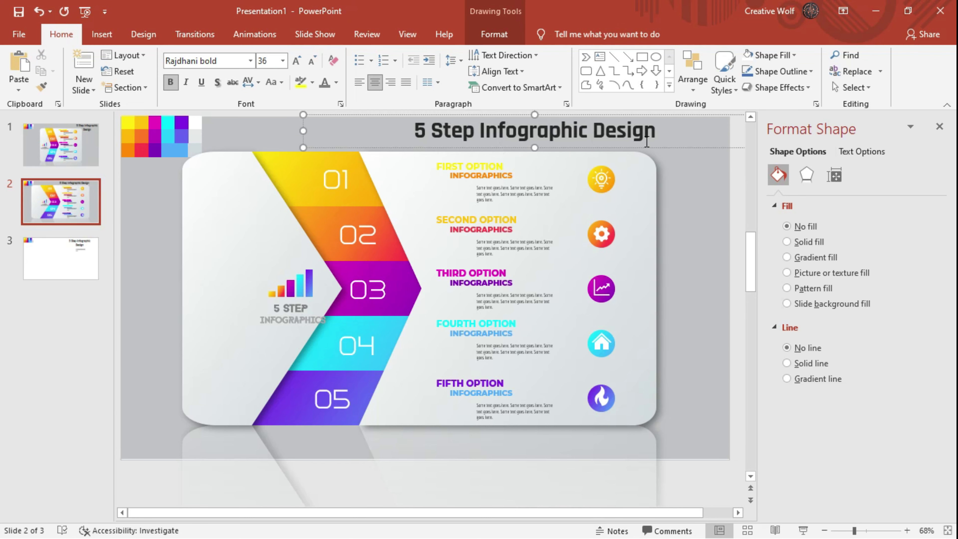
{"action": "left_click_drag", "start_coordinate": [645, 120], "coordinate": [705, 124]}
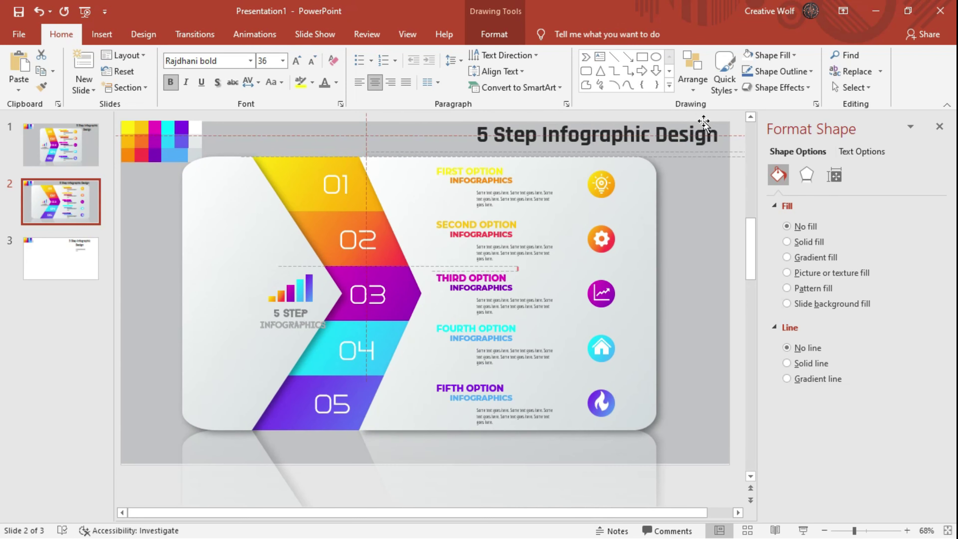
{"action": "left_click", "coordinate": [343, 135]}
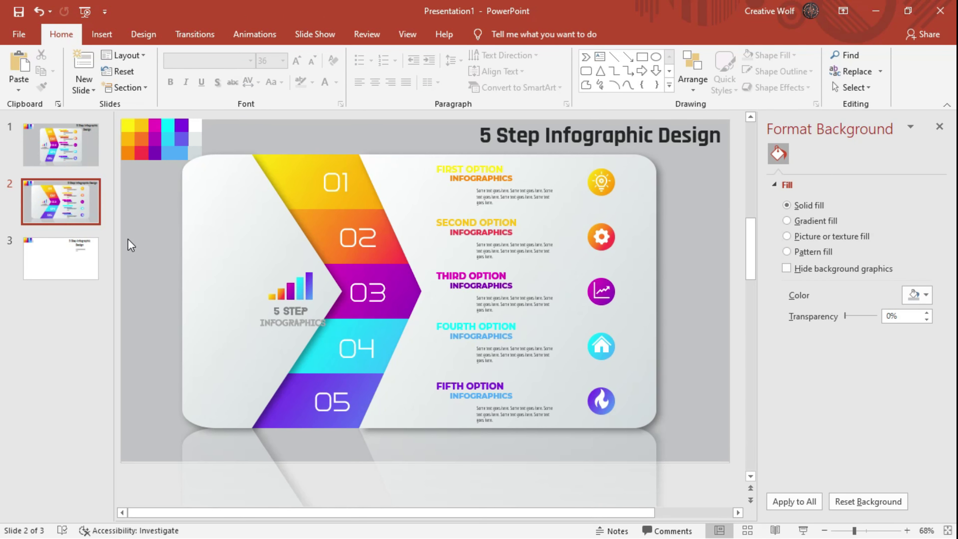
- Delete the colour swatch squares from the slide's top-left corner
{"action": "left_click_drag", "start_coordinate": [214, 122], "coordinate": [96, 182]}
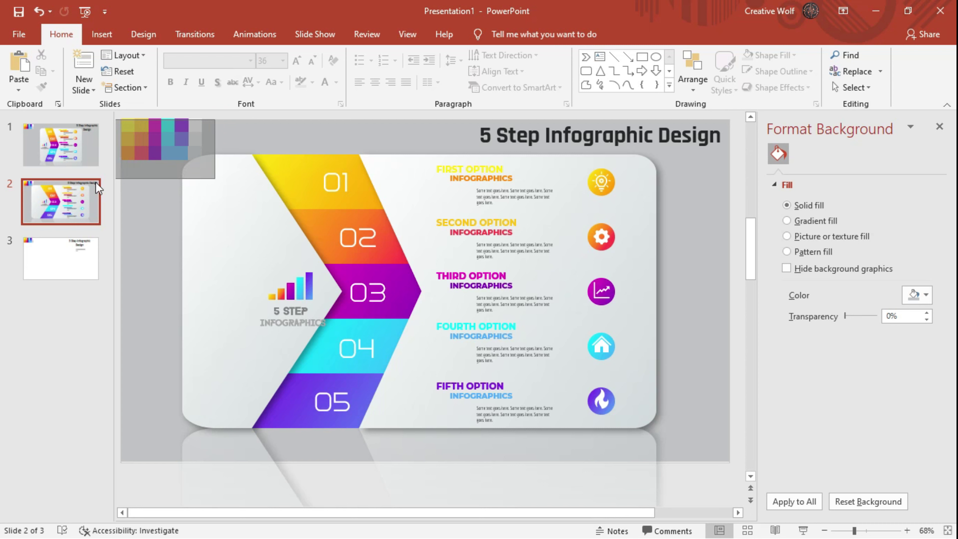
{"action": "left_click", "coordinate": [226, 113]}
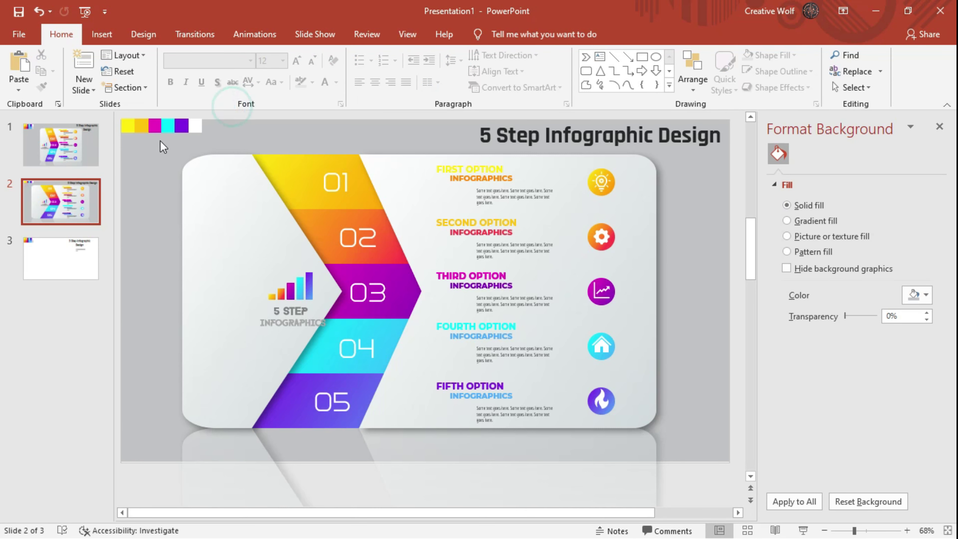
{"action": "left_click_drag", "start_coordinate": [203, 124], "coordinate": [113, 159]}
{"action": "key", "text": "Delete"}
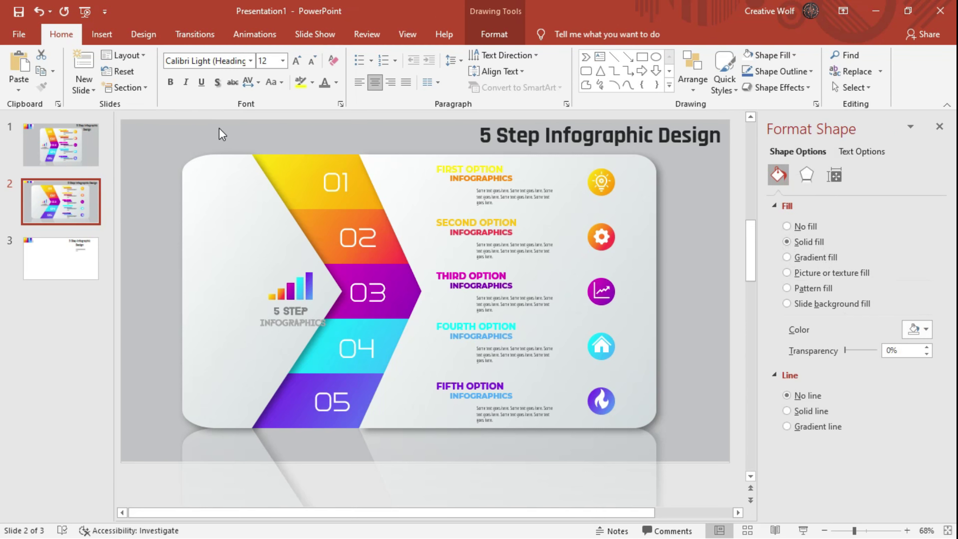
- Move the bar-chart icon with its '5 STEP INFOGRAPHICS' label farther left
{"action": "left_click", "coordinate": [342, 275]}
{"action": "left_click", "coordinate": [301, 287]}
{"action": "left_click", "coordinate": [281, 322], "text": "shift"}
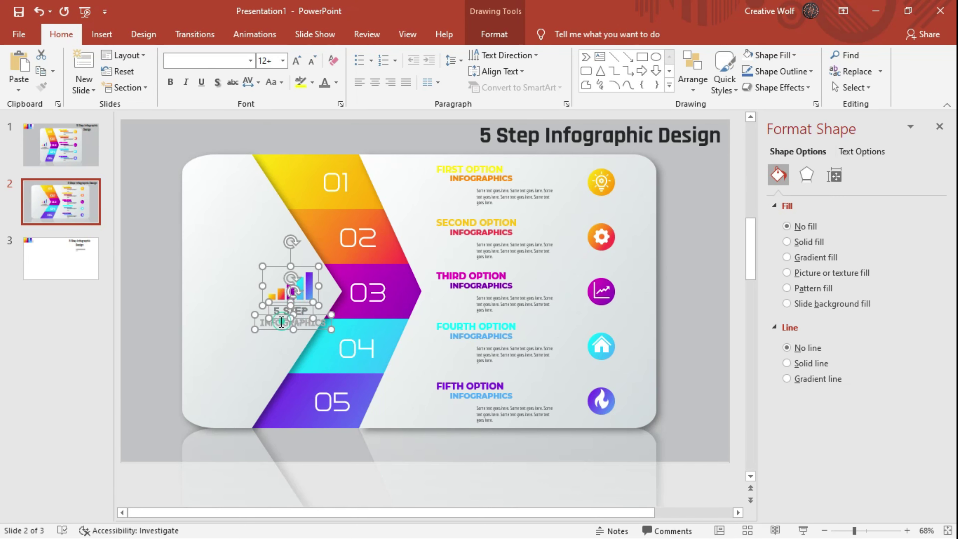
{"action": "left_click_drag", "start_coordinate": [280, 267], "coordinate": [234, 266]}
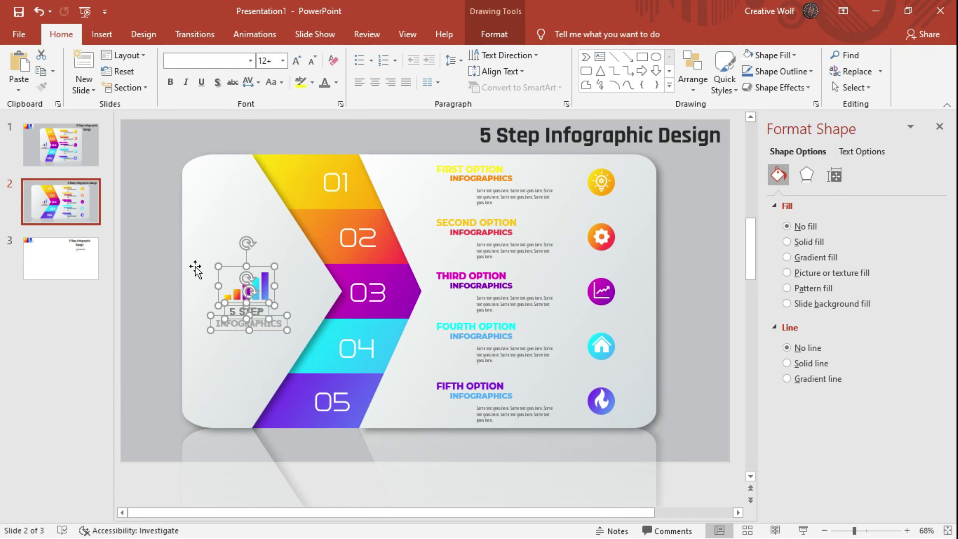
{"action": "left_click", "coordinate": [172, 259]}
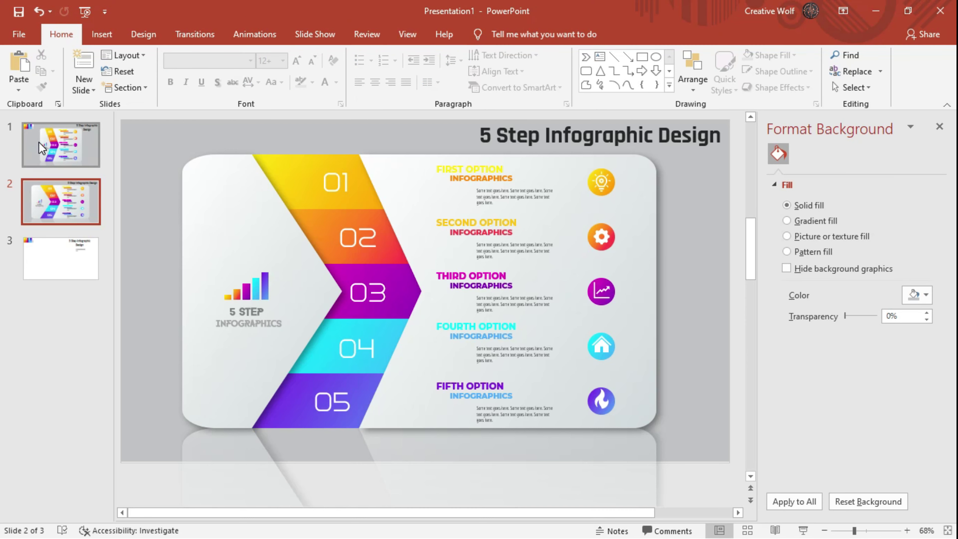
- Remove slide 1's colour swatches, then run the slide show from slide 1 to the widened slide 2
{"action": "key", "text": "F5"}
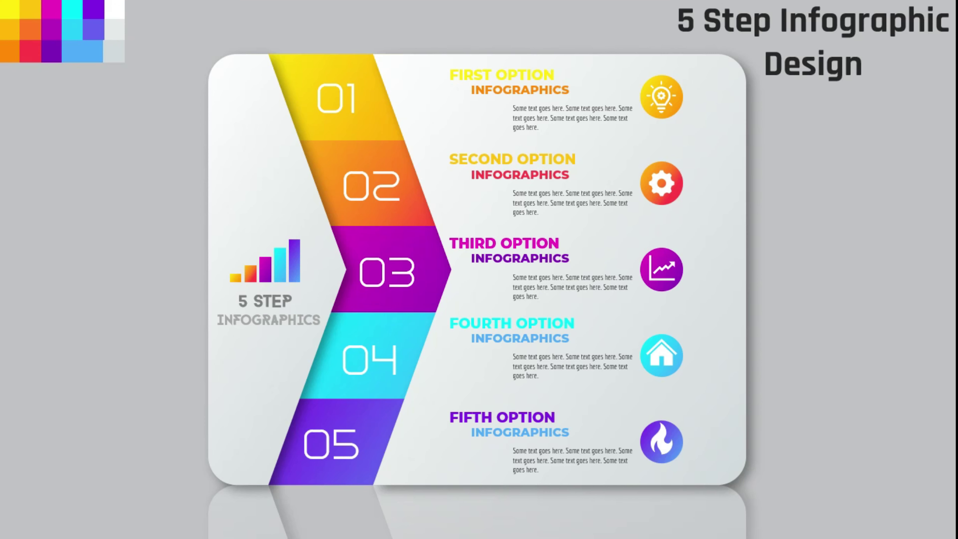
{"action": "key", "text": "Escape"}
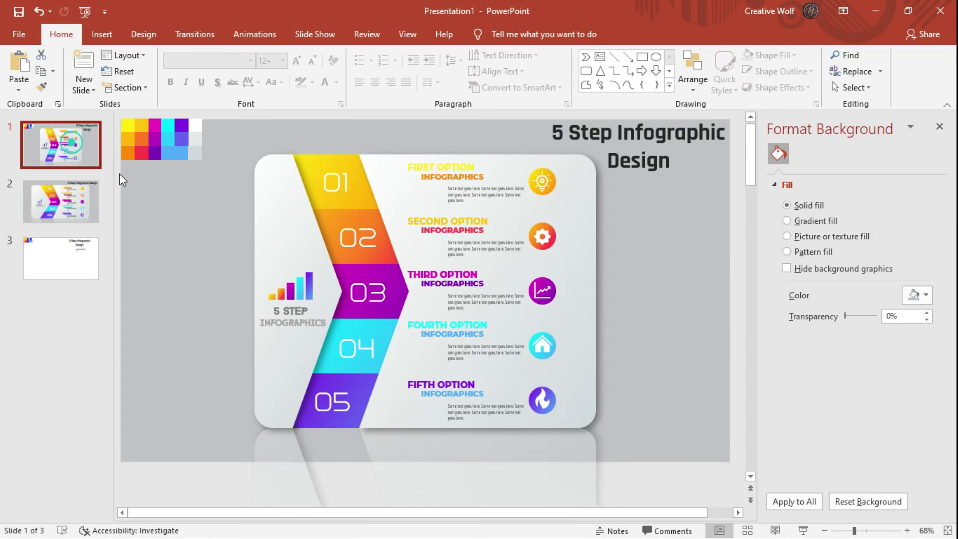
{"action": "left_click_drag", "start_coordinate": [206, 180], "coordinate": [120, 124]}
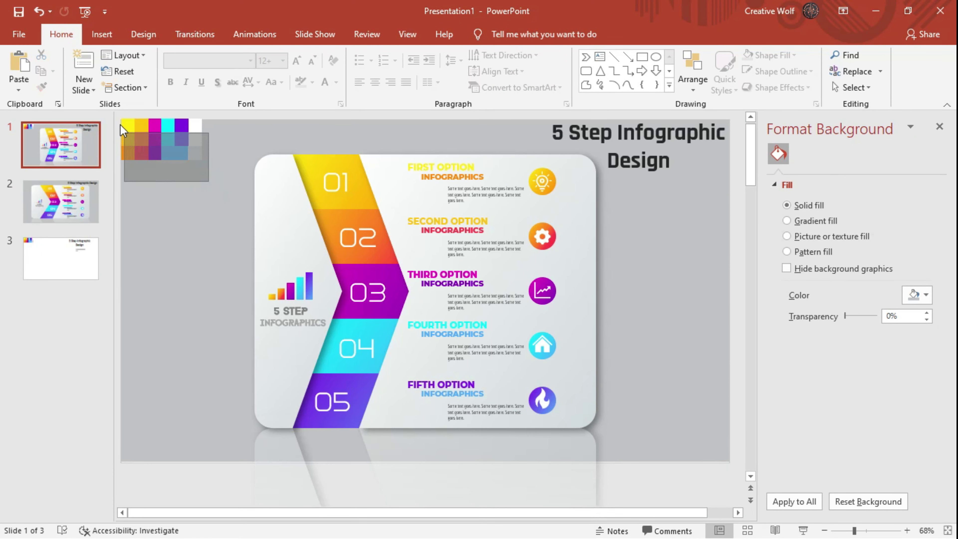
{"action": "key", "text": "Delete"}
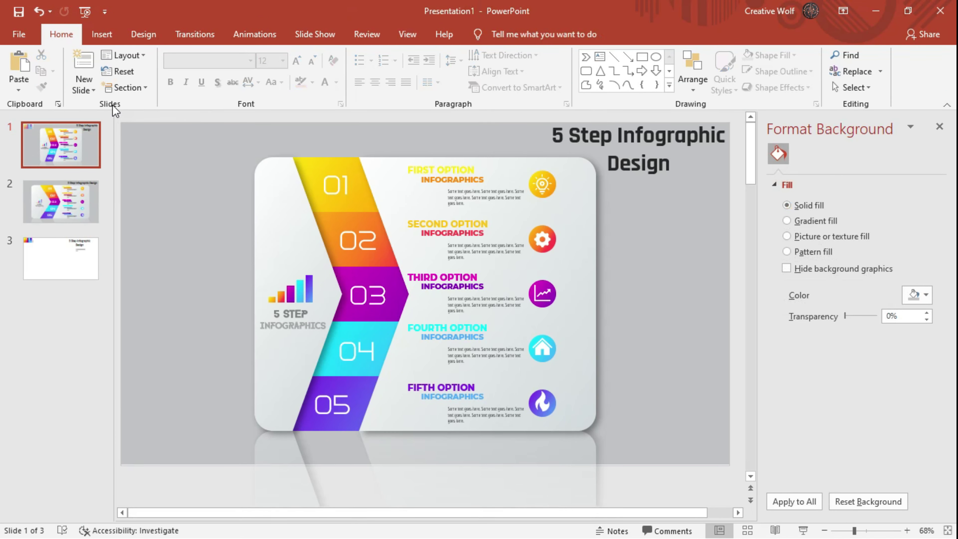
{"action": "key", "text": "F5"}
{"action": "key", "text": "Right"}
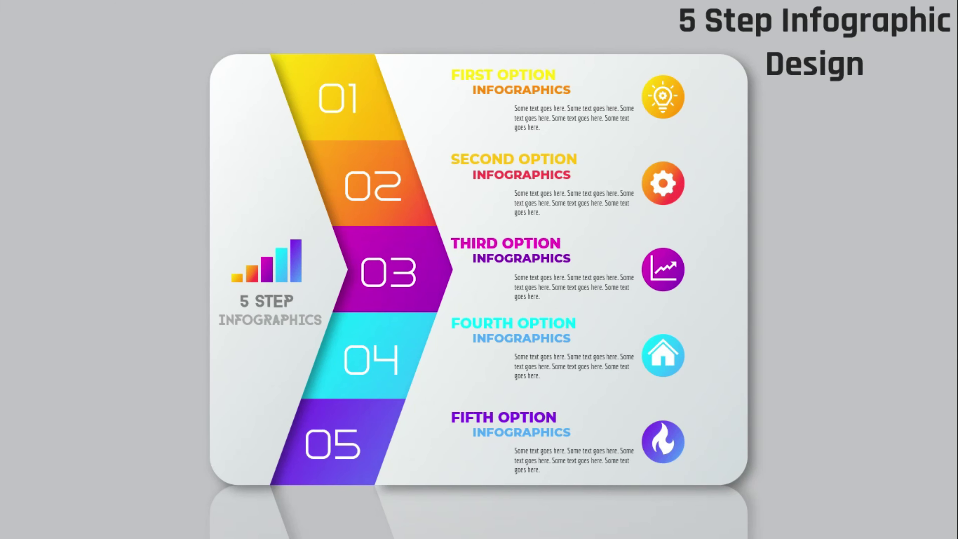